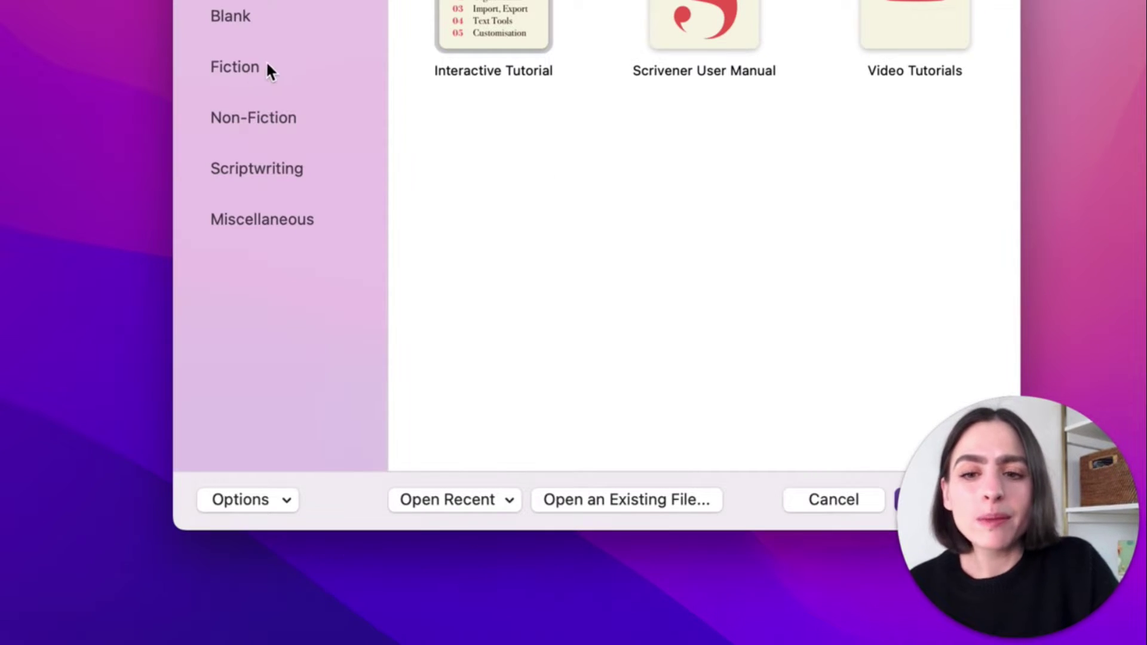
Create a new project from the Novel template in the Fiction category, saving it in the Tutorial folder.
click(286, 62)
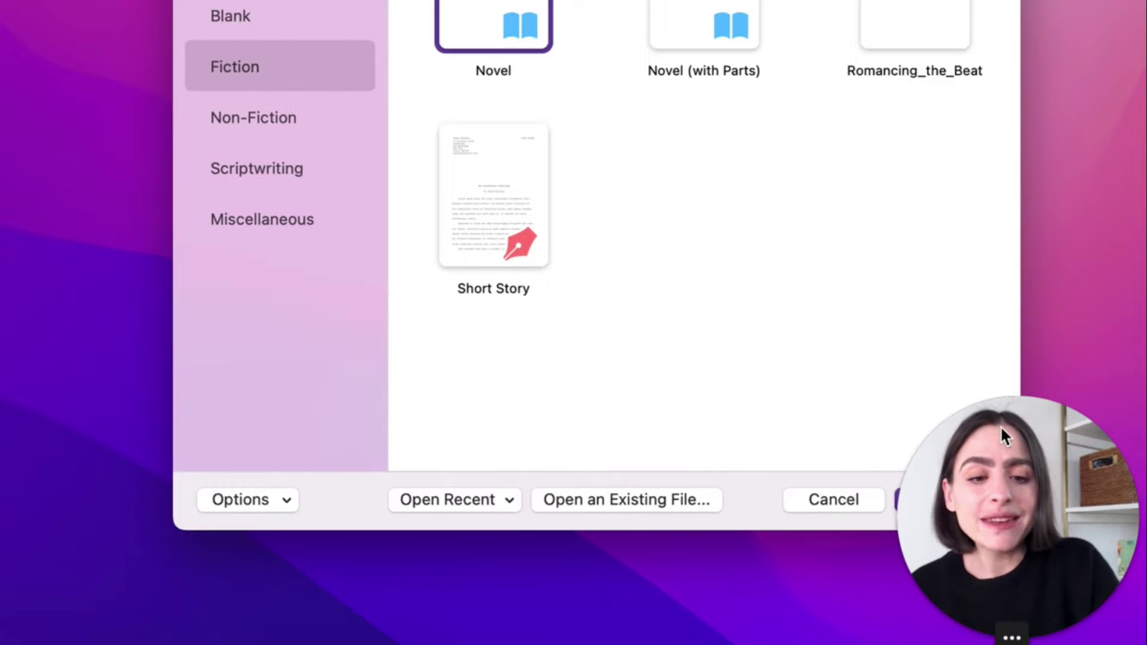
drag(1000, 425, 1040, 207)
click(948, 511)
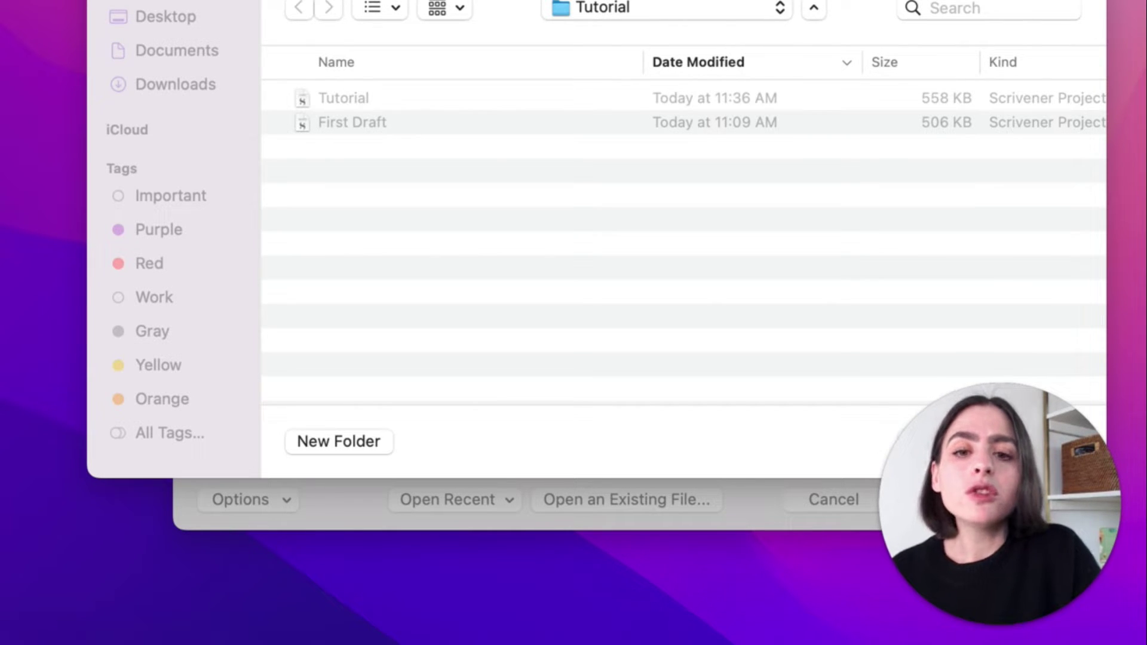
click(685, 5)
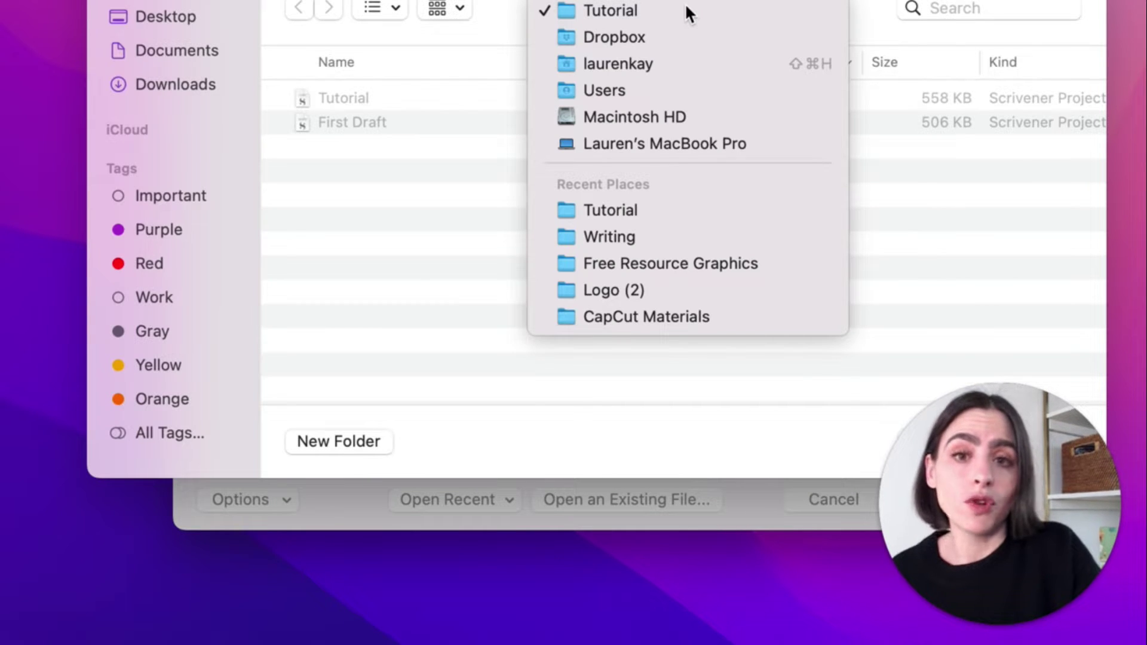
click(655, 15)
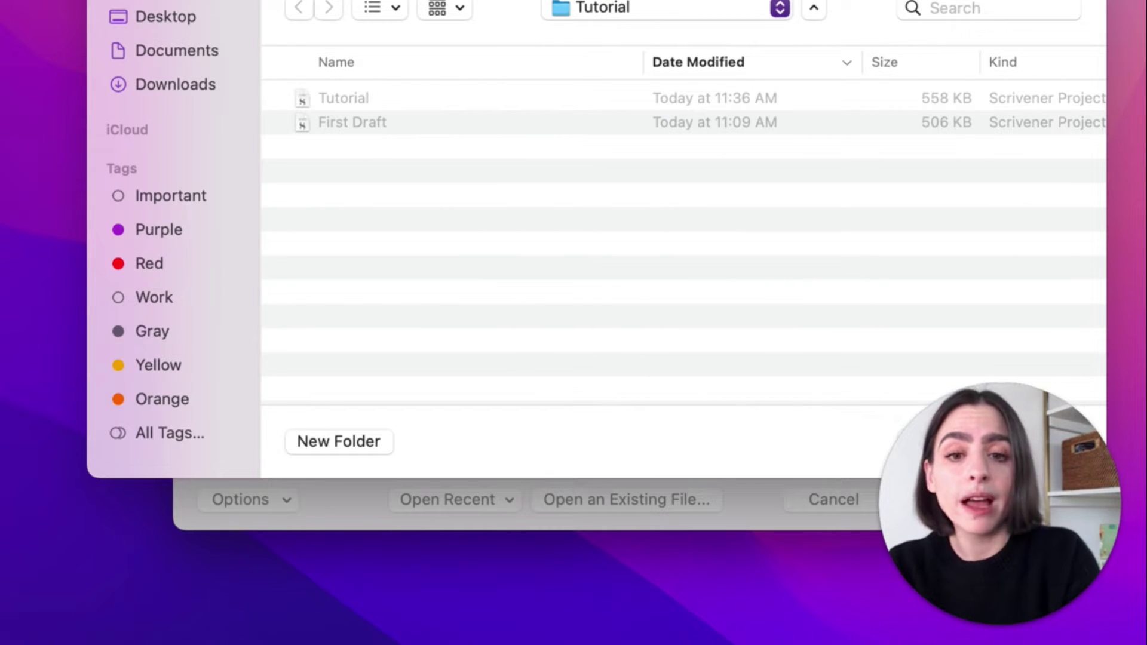
drag(1069, 457, 733, 350)
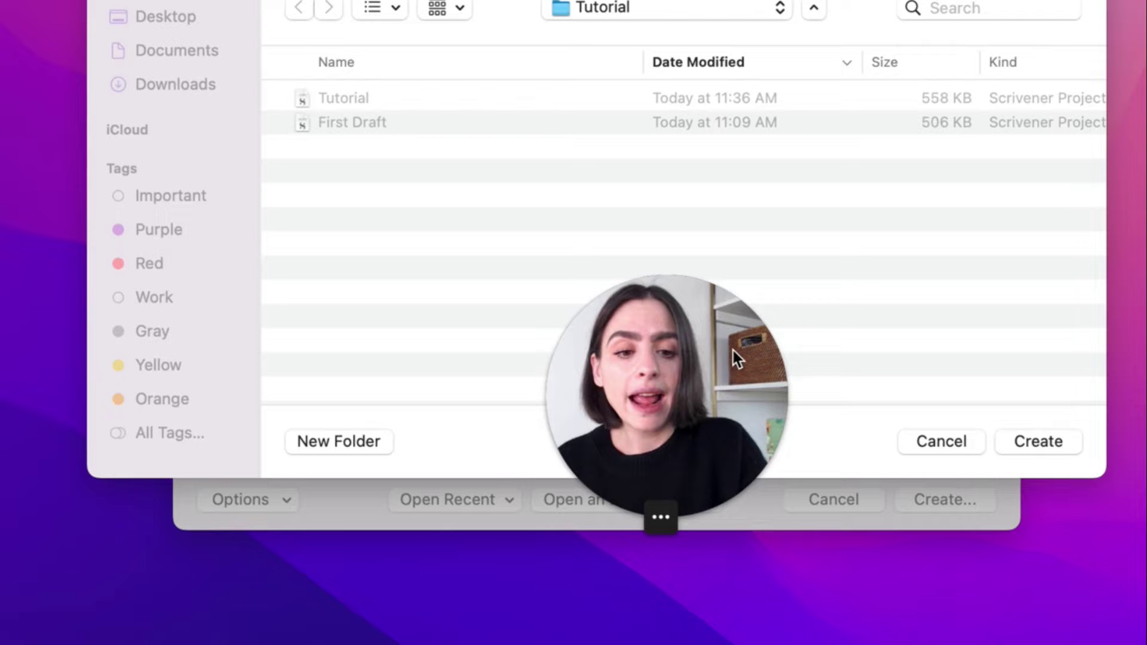
click(1042, 443)
drag(653, 384, 1010, 495)
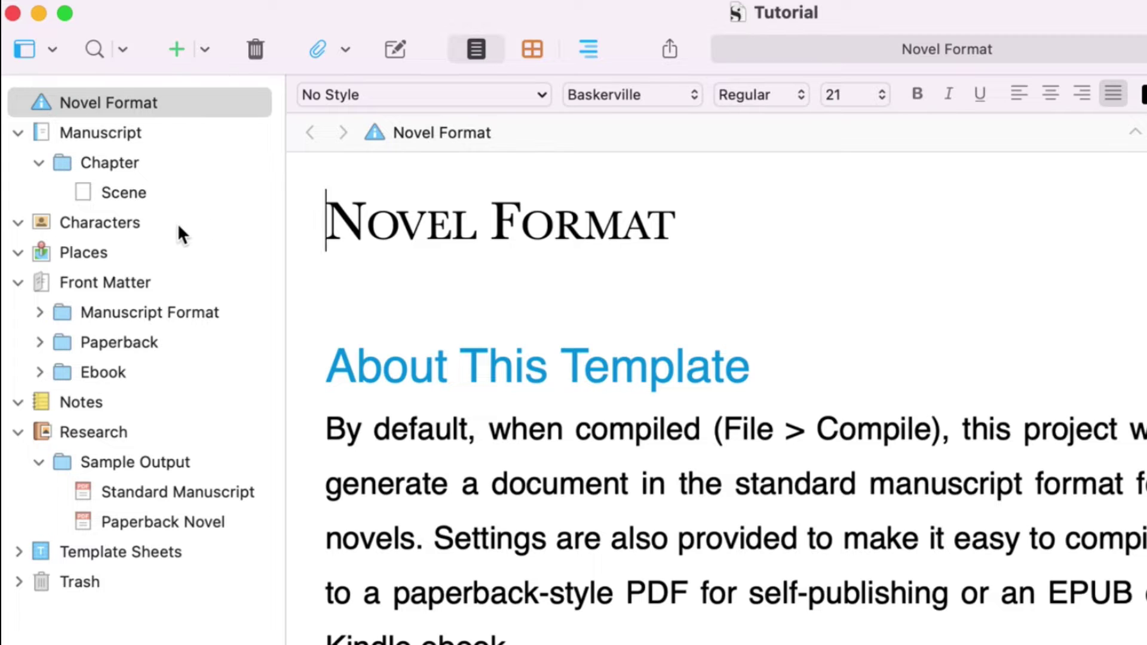
View the contents of the Characters folder and the Places folder.
click(136, 223)
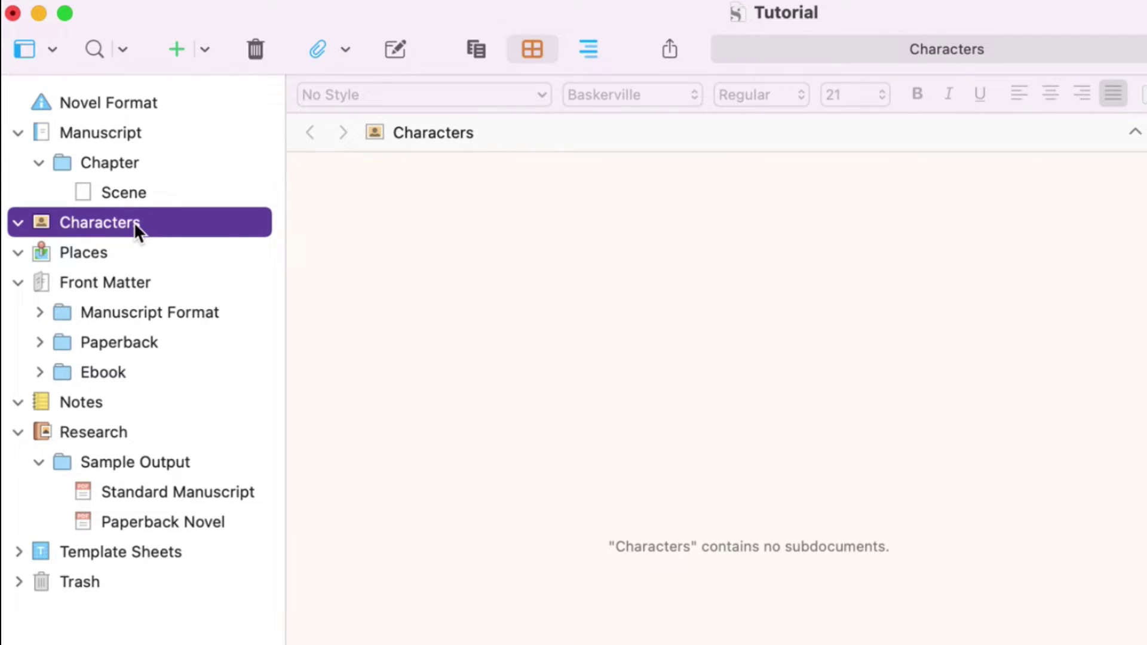
click(126, 256)
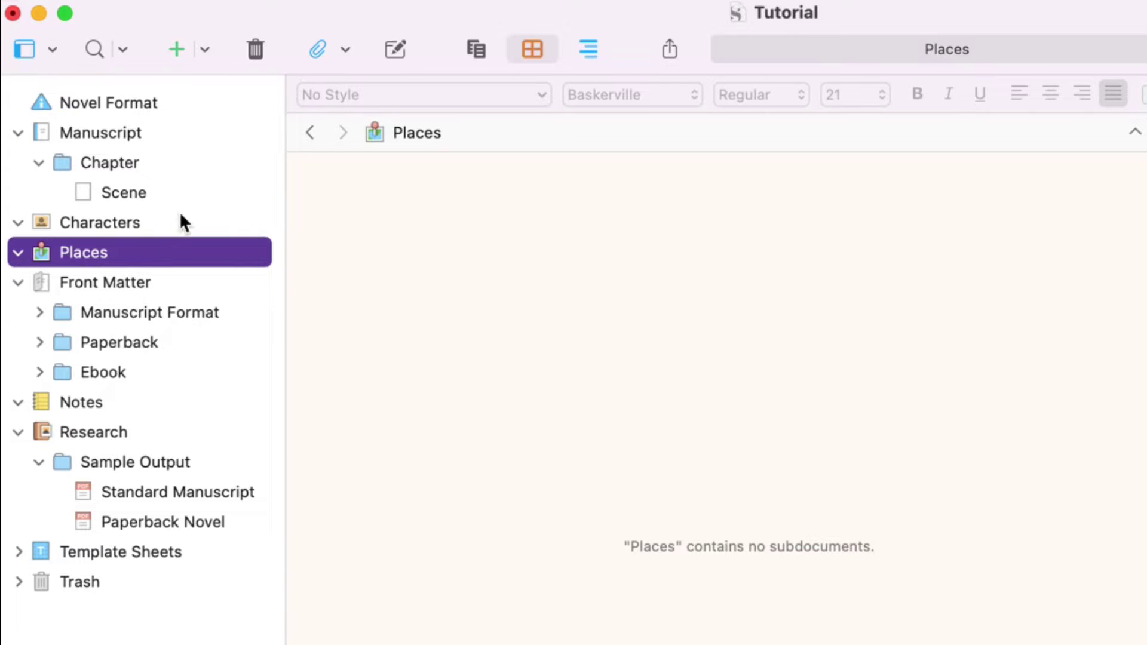
Add a new folder named "Act 1" below the Chapter folder in the Manuscript.
click(136, 165)
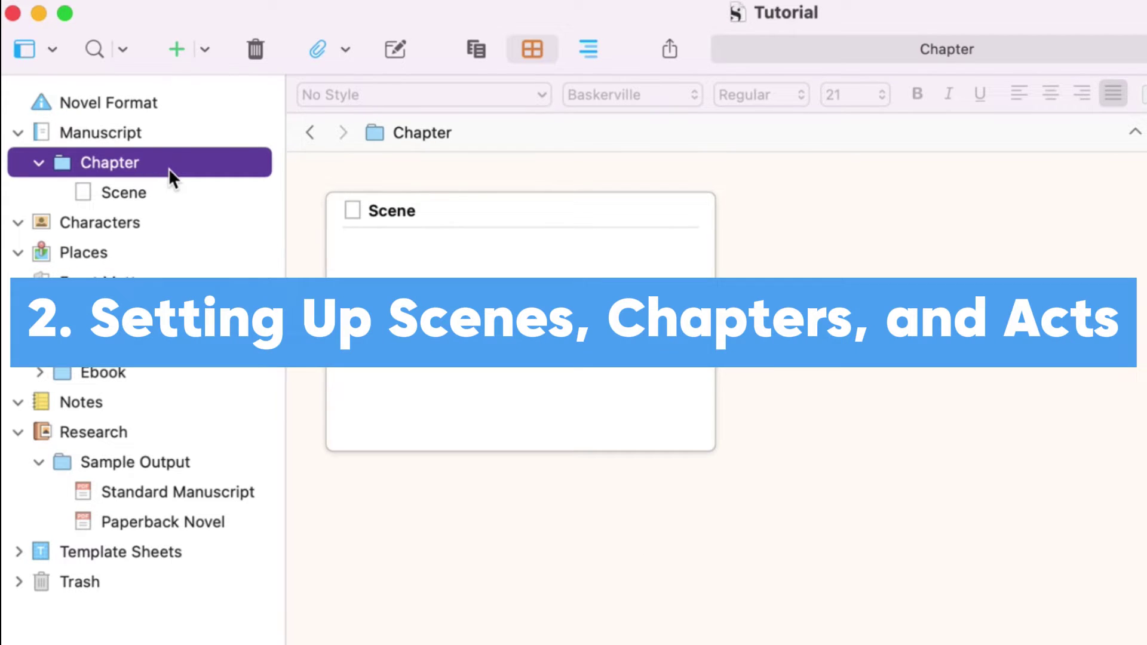
click(206, 52)
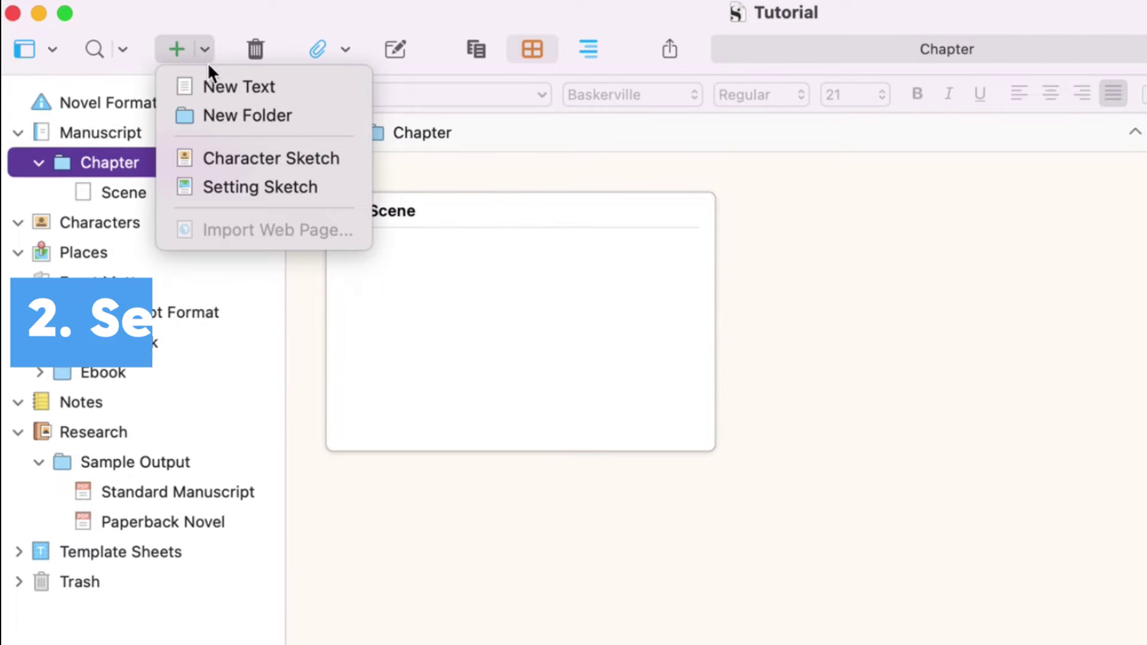
click(216, 111)
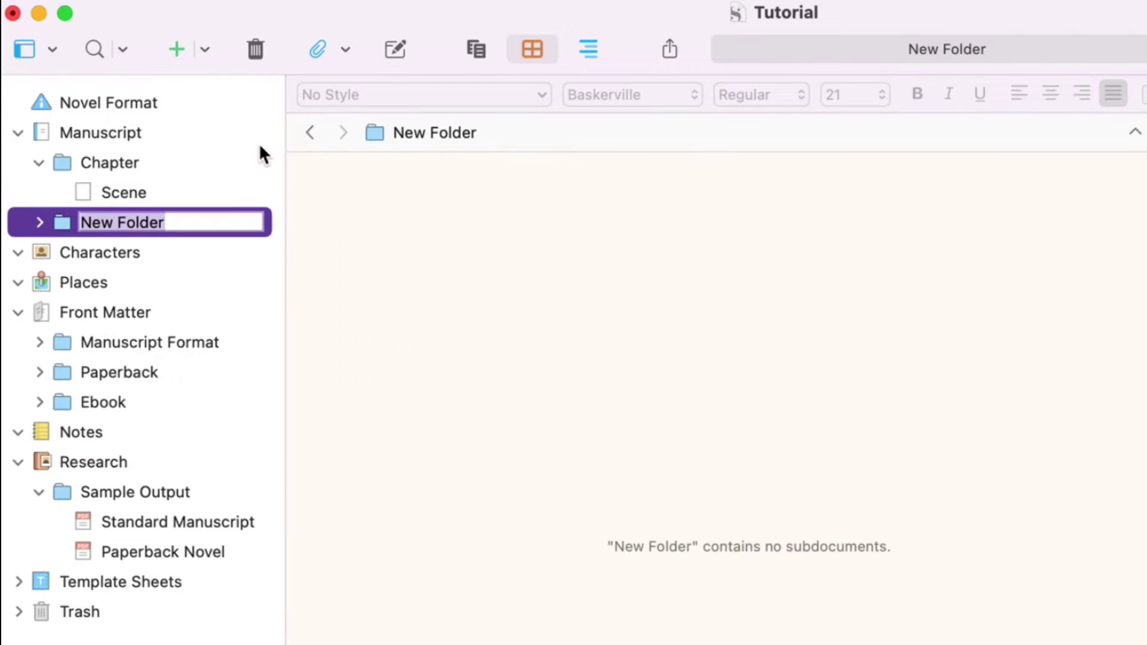
text(Act)
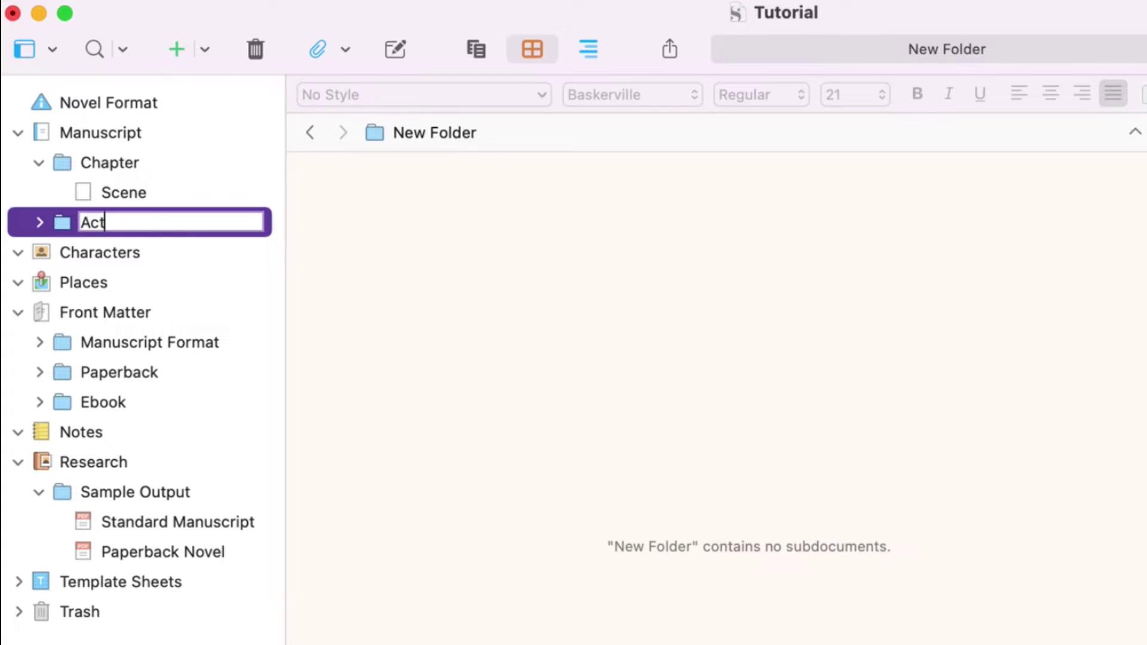
text( 1)
key(Return)
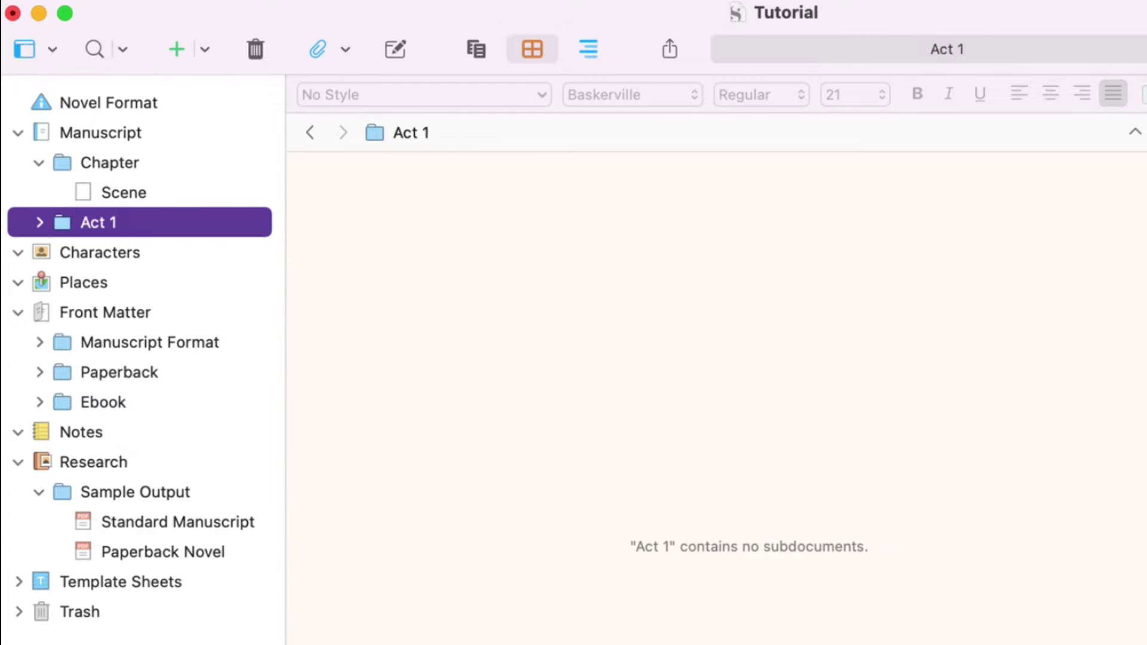
Move the Act 1 folder above Chapter and nest Chapter with its Scene inside Act 1.
drag(147, 223, 114, 162)
click(122, 191)
shift+click(128, 221)
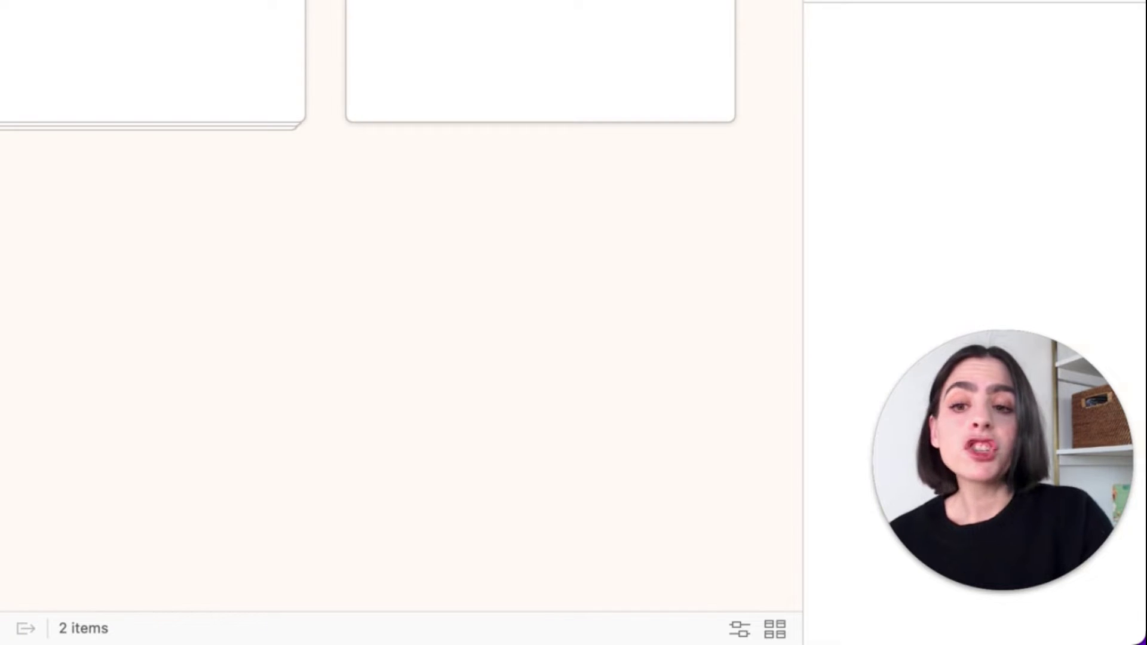
Add a new text document after Scene in the Chapter folder and write "Hi this is a scene" in it.
click(164, 185)
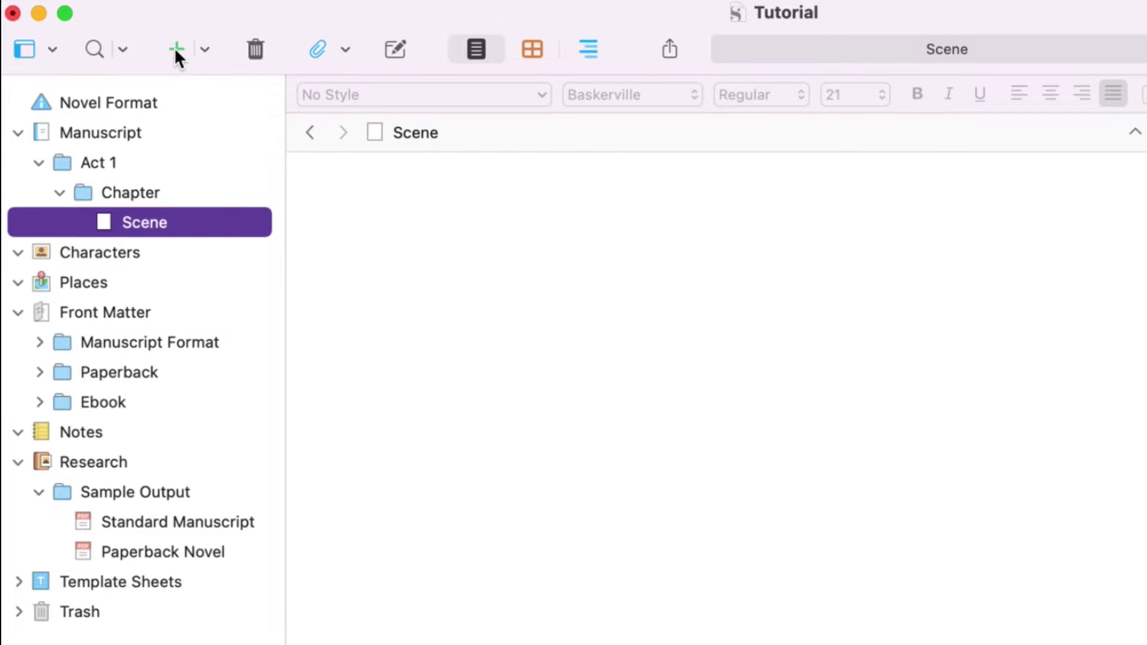
click(176, 49)
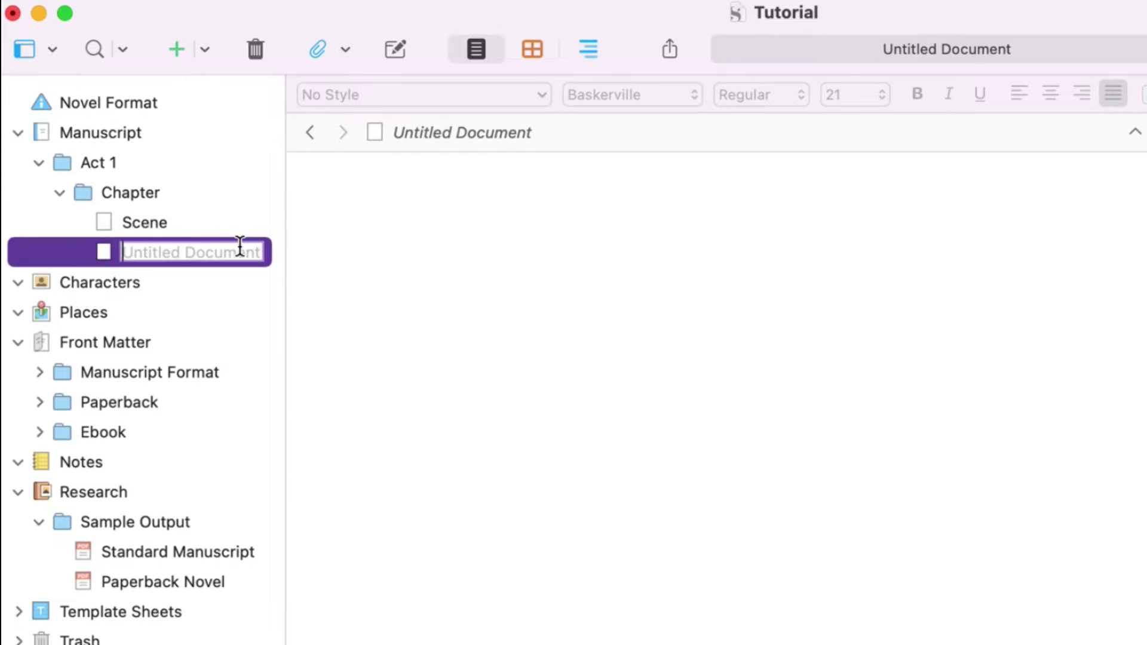
click(693, 379)
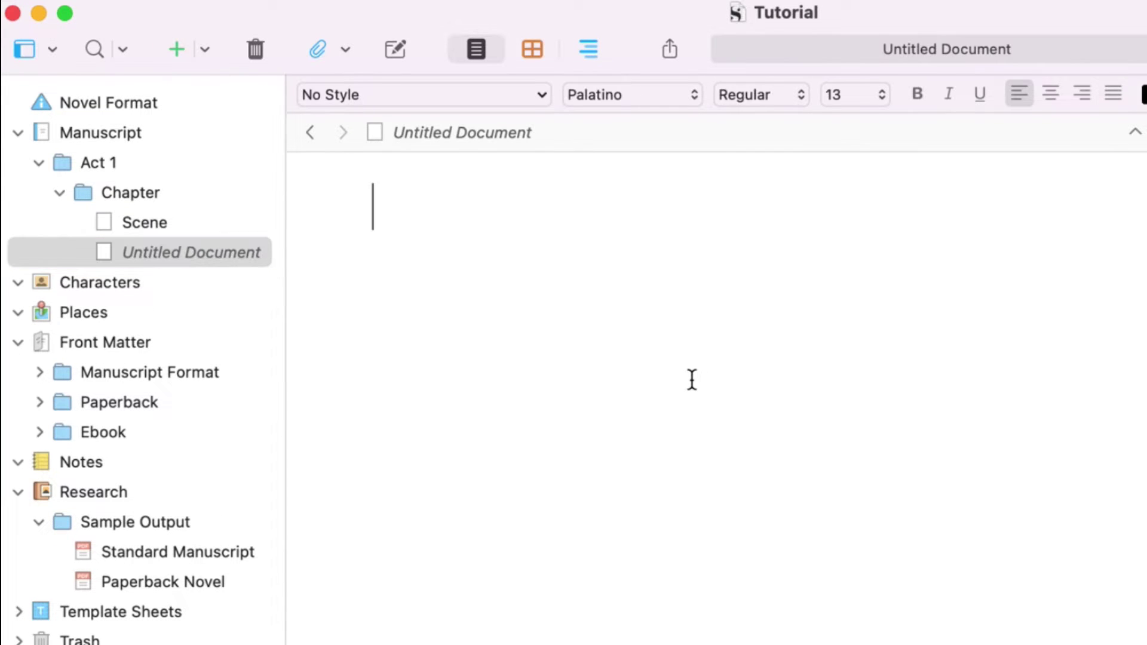
text(Hi this i)
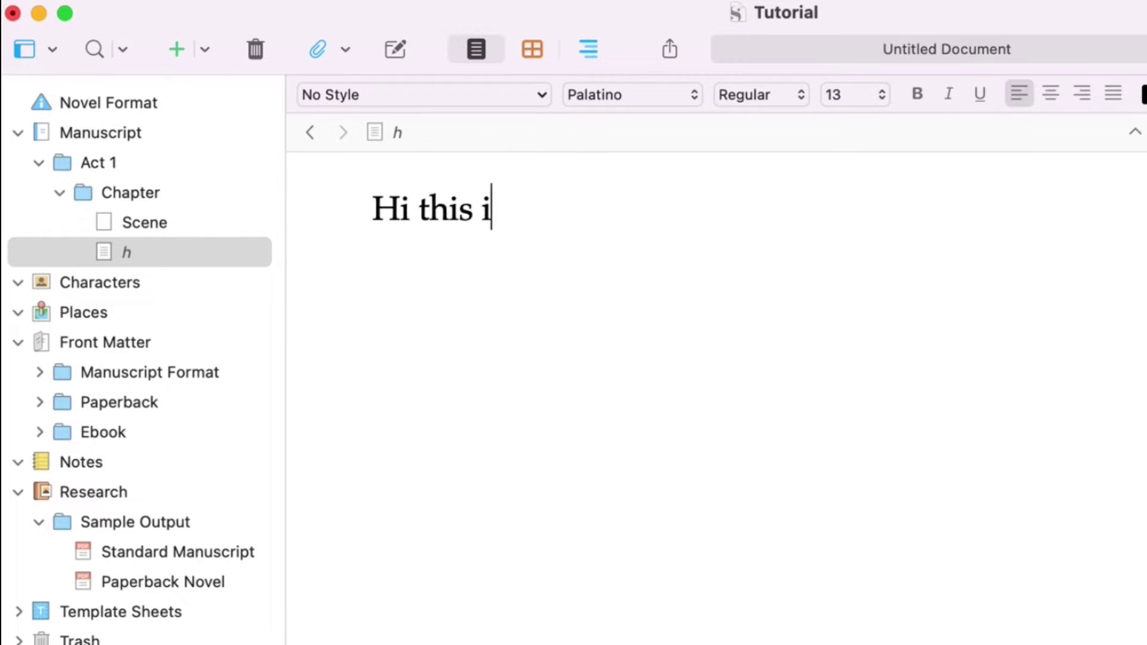
text(s a scene)
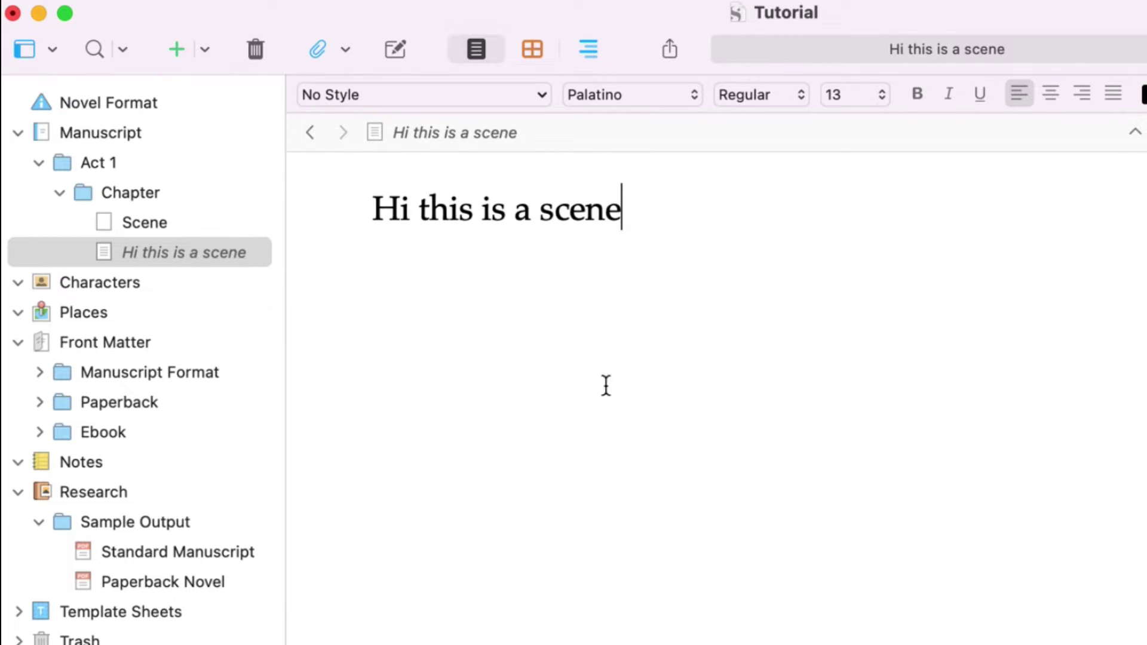
Name the new document "Scene 2".
click(172, 256)
click(150, 253)
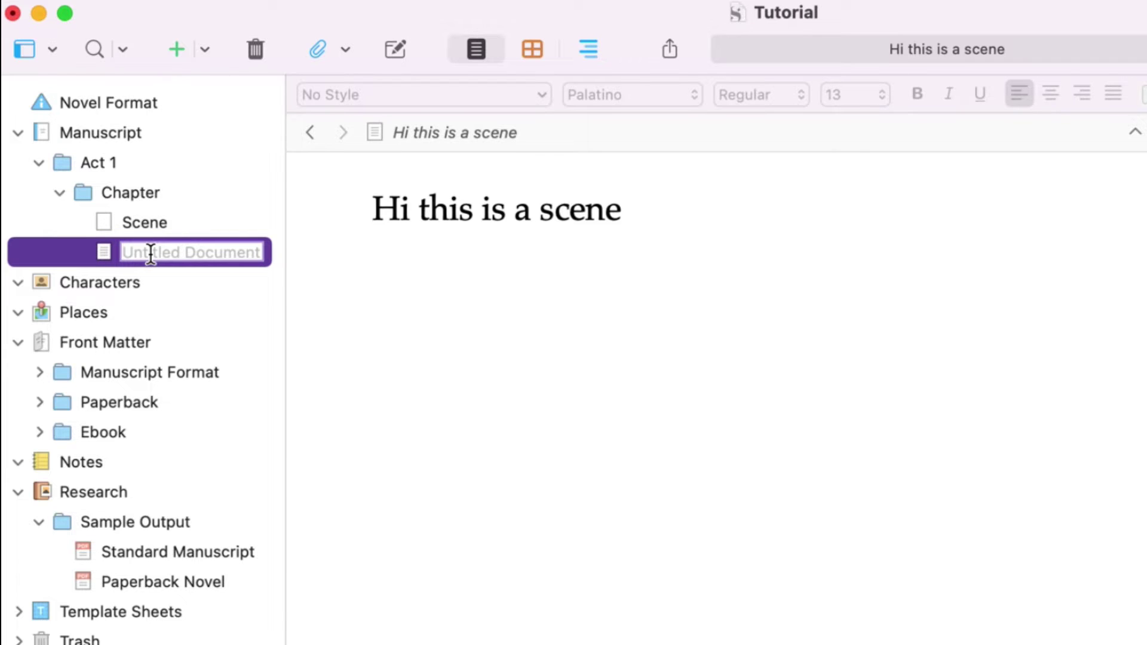
text(Scene 2)
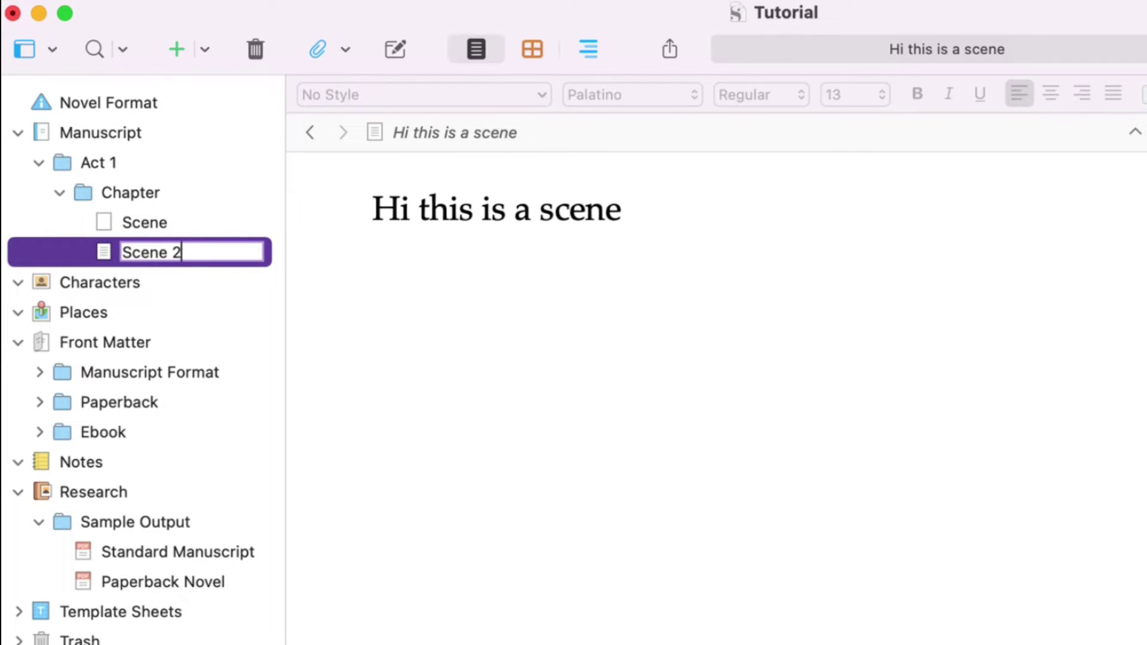
key(Return)
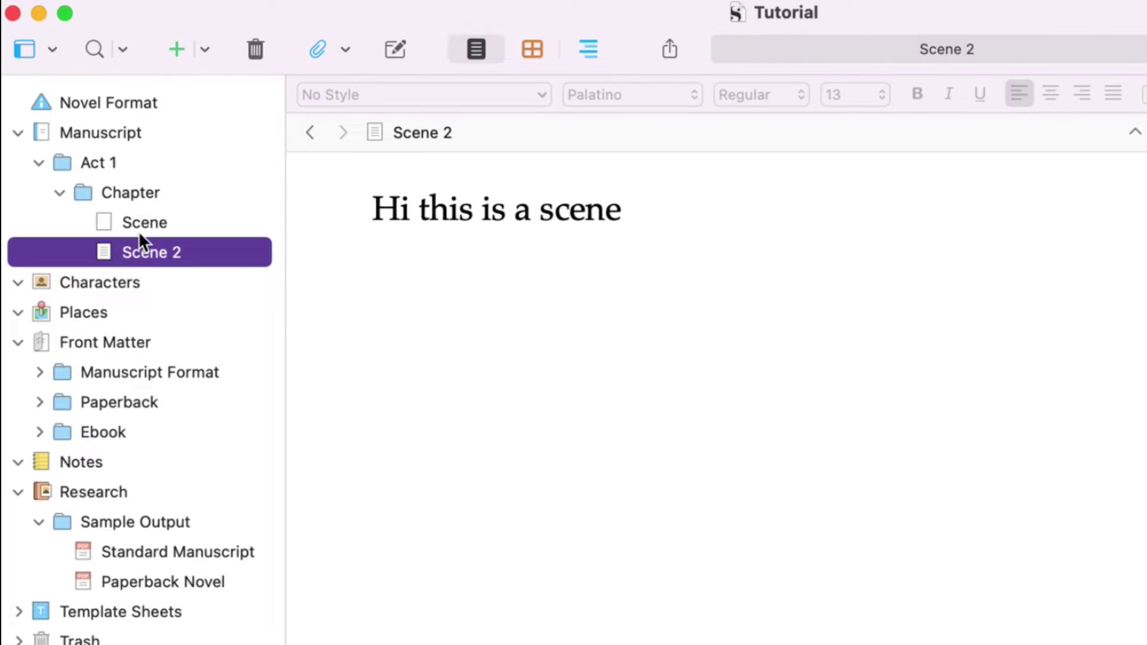
Rename the second scene in the chapter as "Gatsby thinks about Daisy".
click(159, 258)
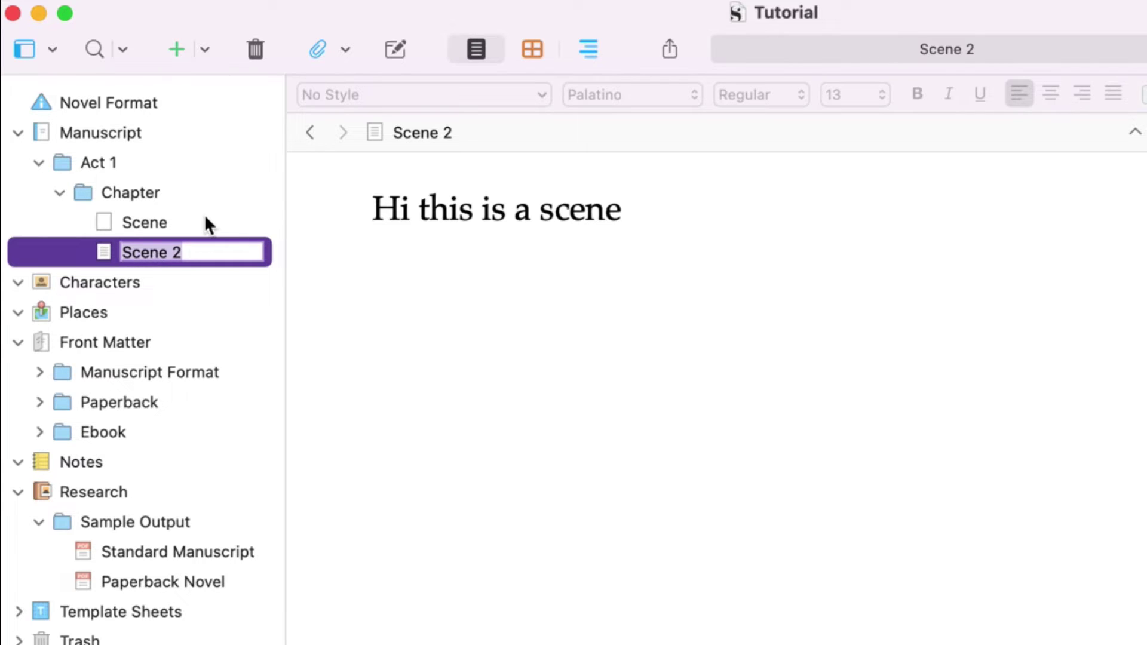
text(Gatsby )
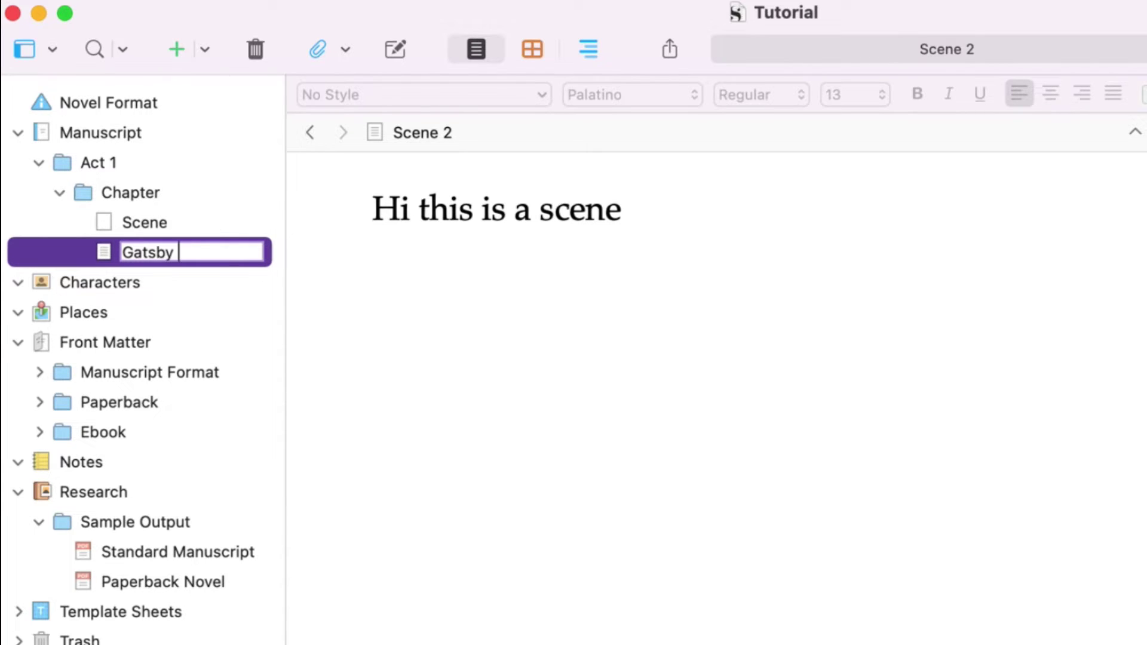
text(thinks about Daisy)
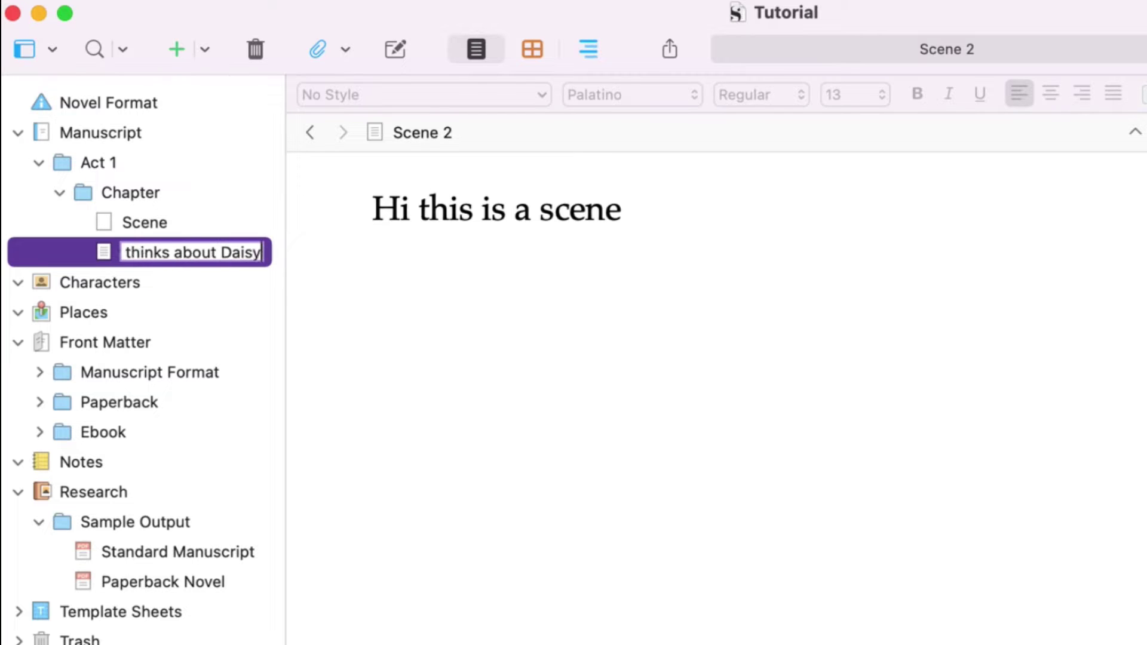
key(Return)
Rename the first scene in the chapter as "Nick's first scene".
click(135, 222)
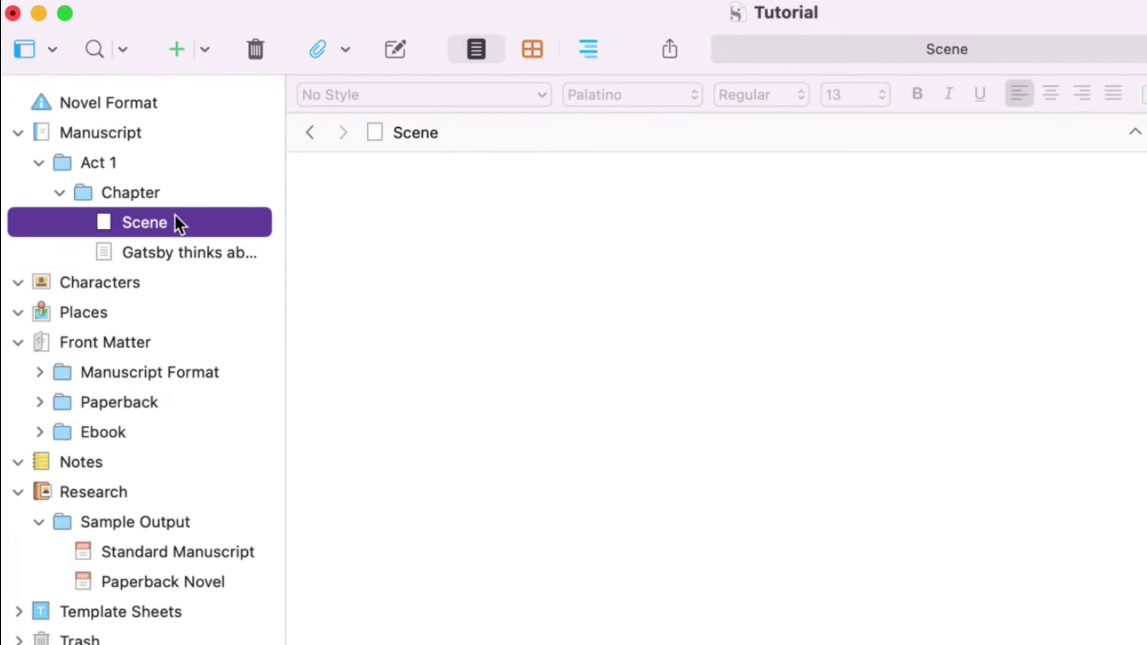
click(174, 215)
text(Nick)
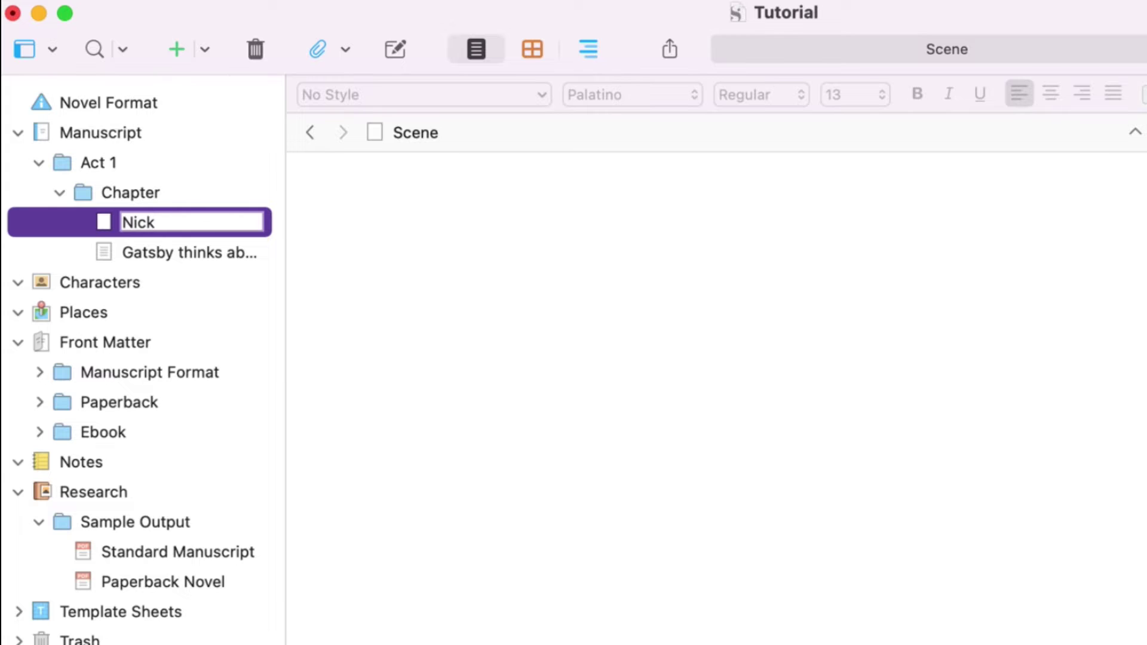
text('s first scene)
key(Return)
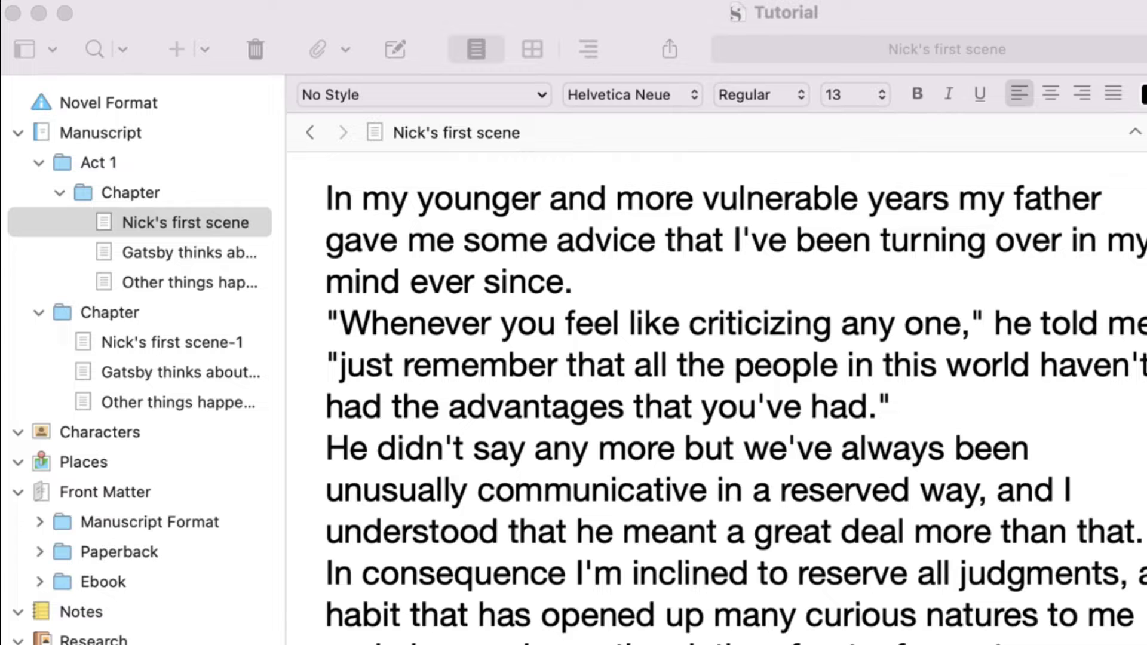
View both Chapter folders and all their scenes together as continuous text, as index cards and as an outline.
scroll(606, 471, up, 1)
click(475, 251)
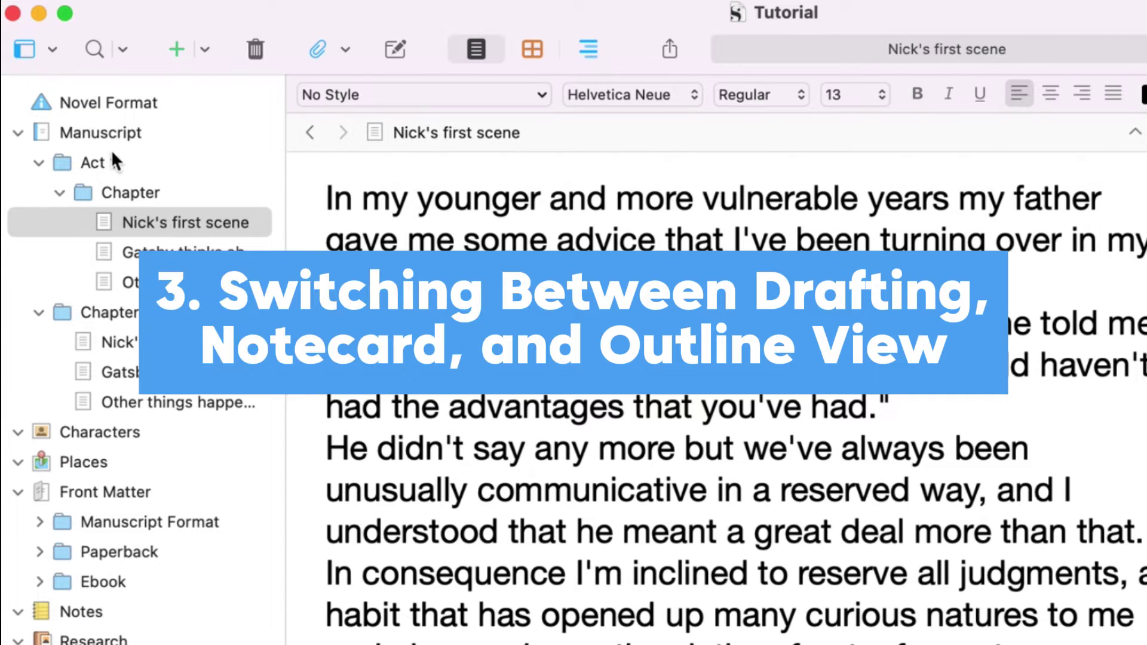
click(111, 193)
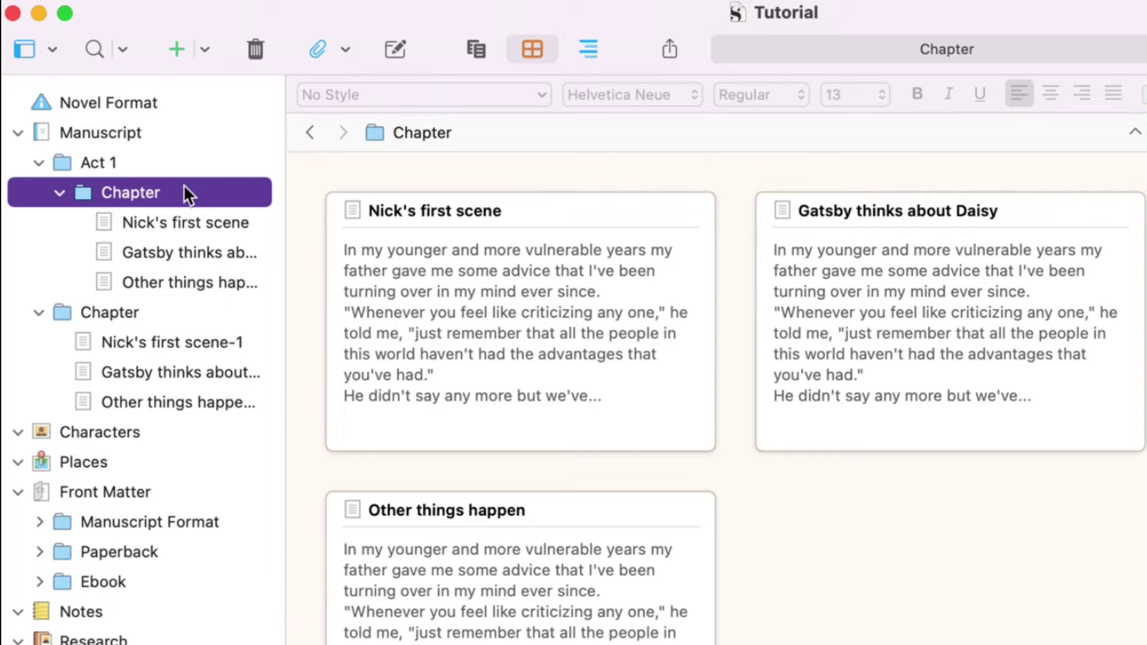
shift+click(130, 400)
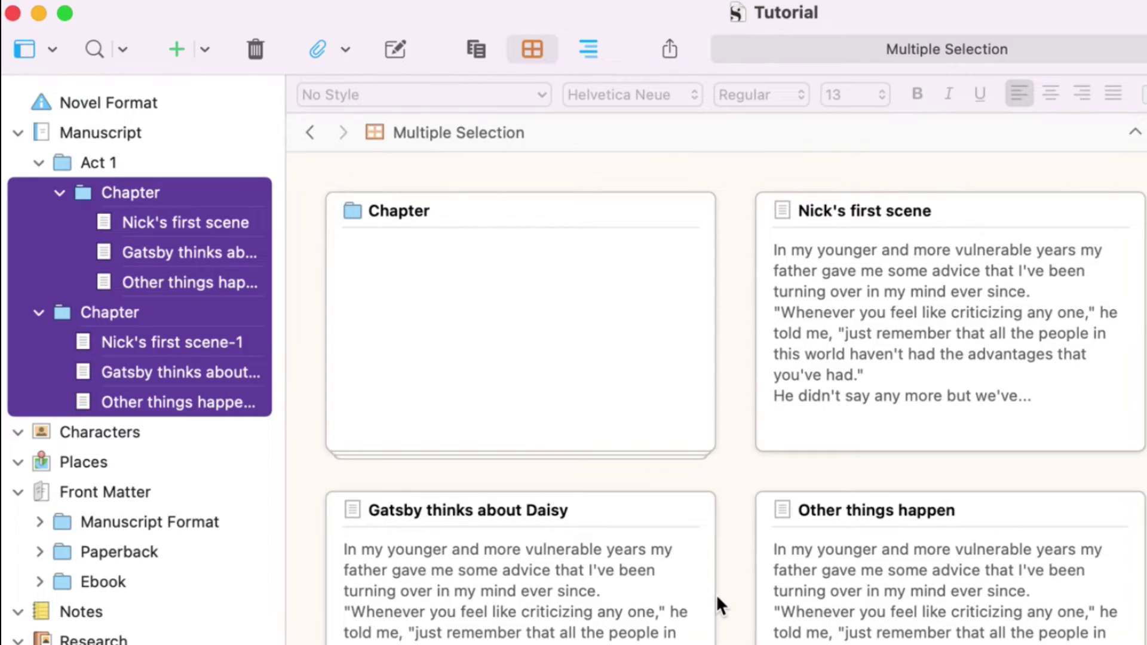
key(super+1)
scroll(893, 540, down, 10)
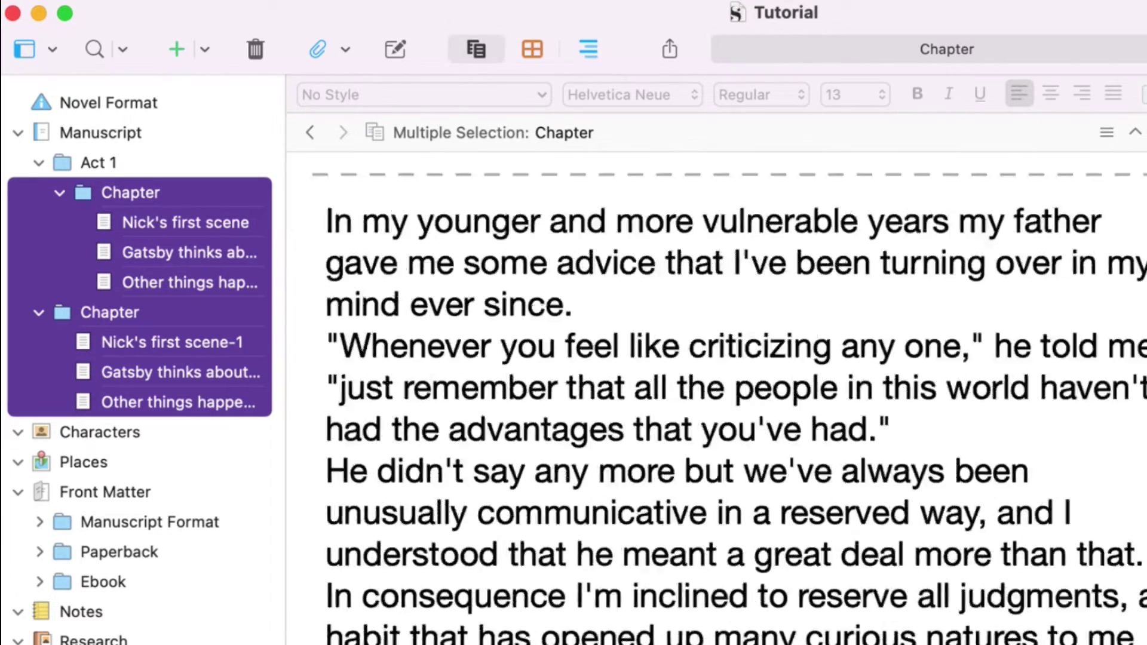
key(super+2)
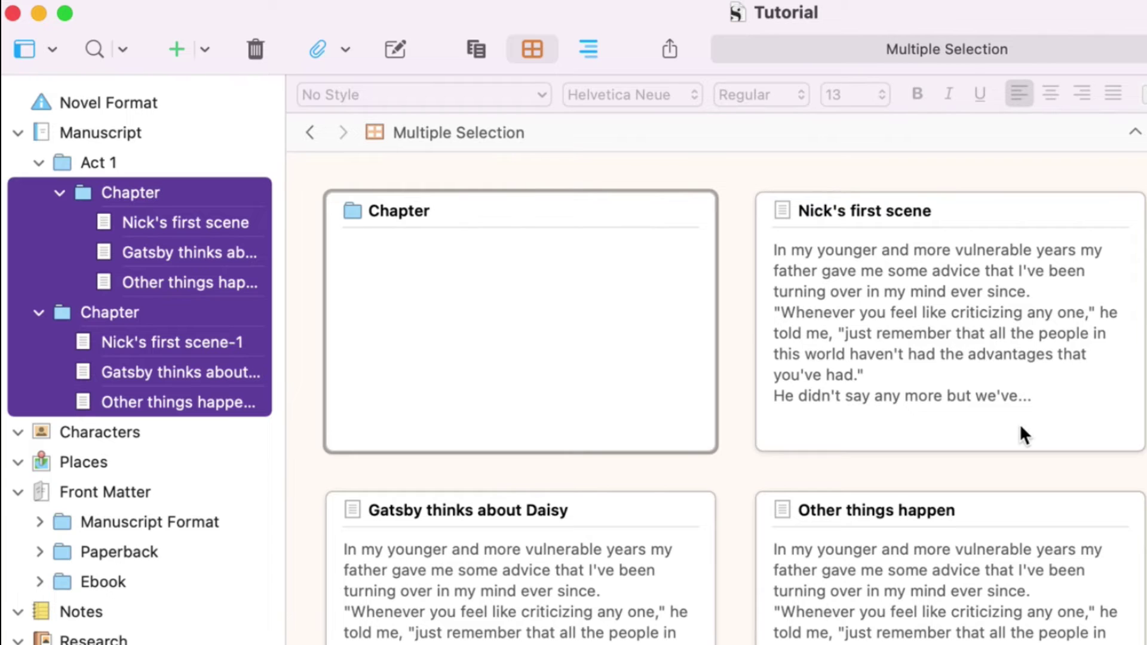
key(super+3)
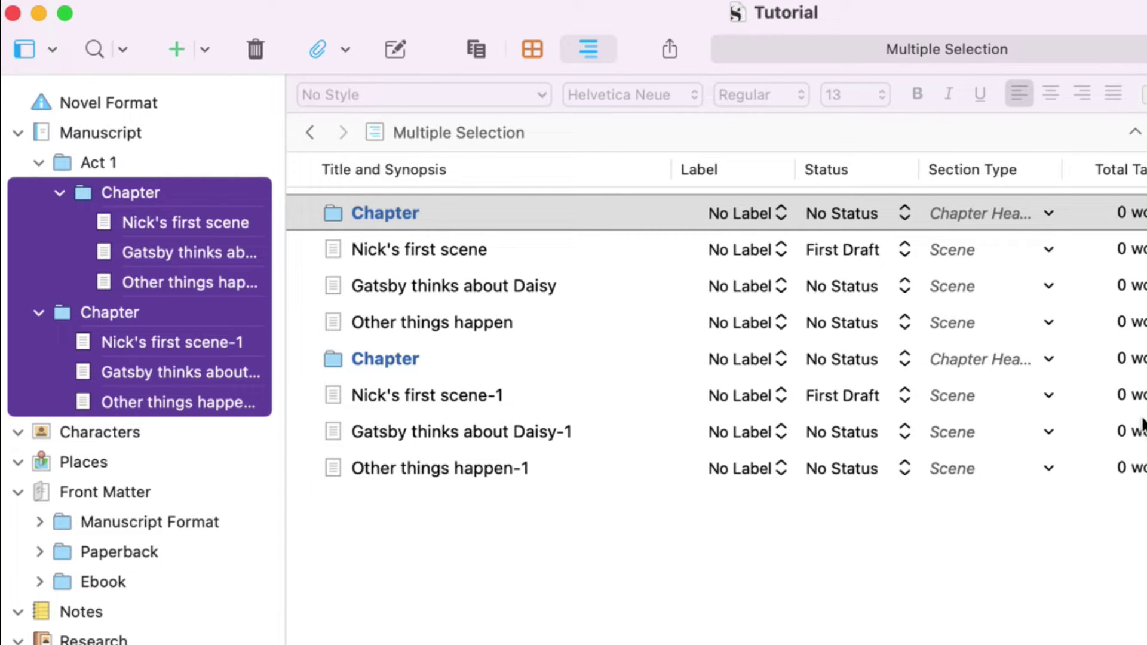
key(Tab)
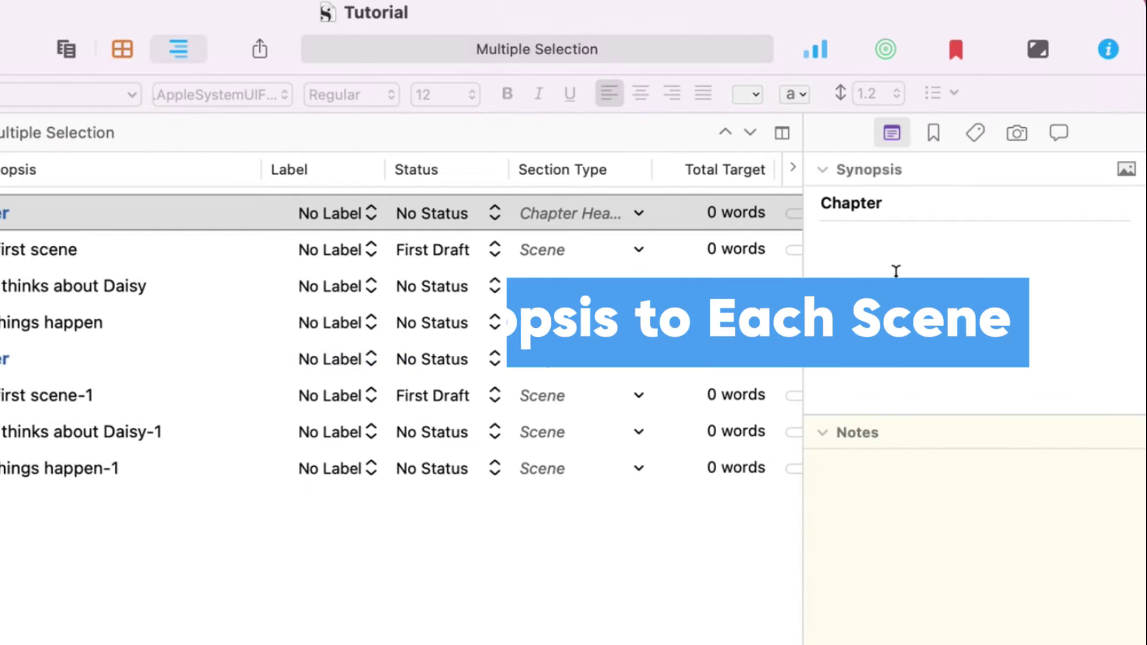
Enter the synopses "This is the first scene", "Second scene" and "IMPORTANT scene" for the three scenes in Act 1's Chapter, in order.
click(896, 274)
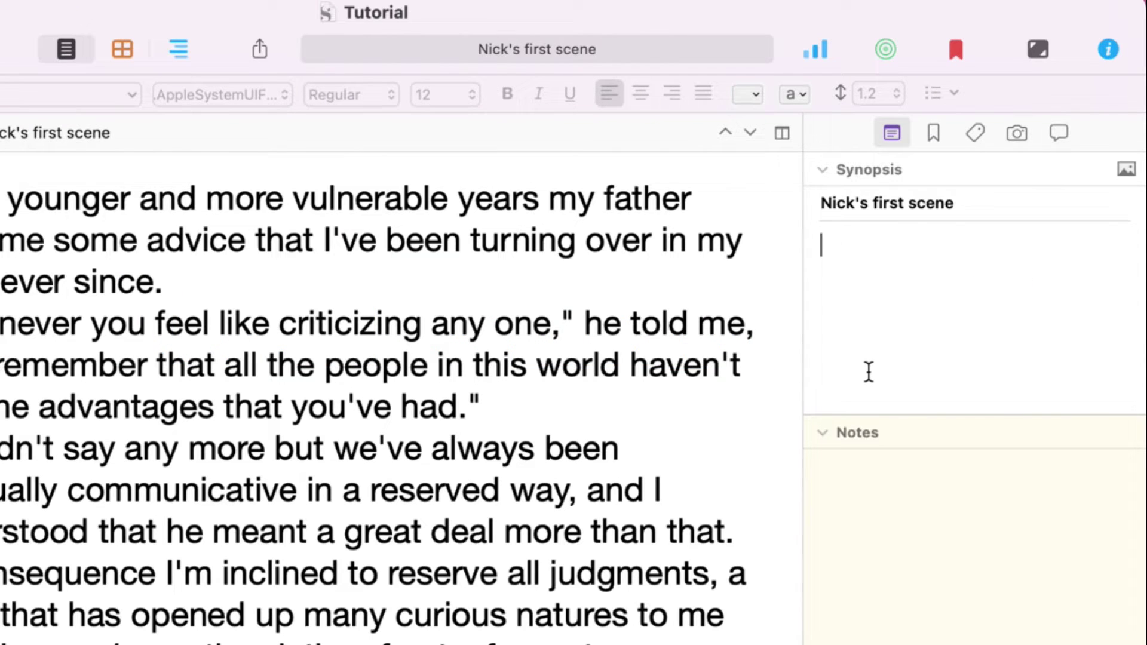
text(This is the first secn)
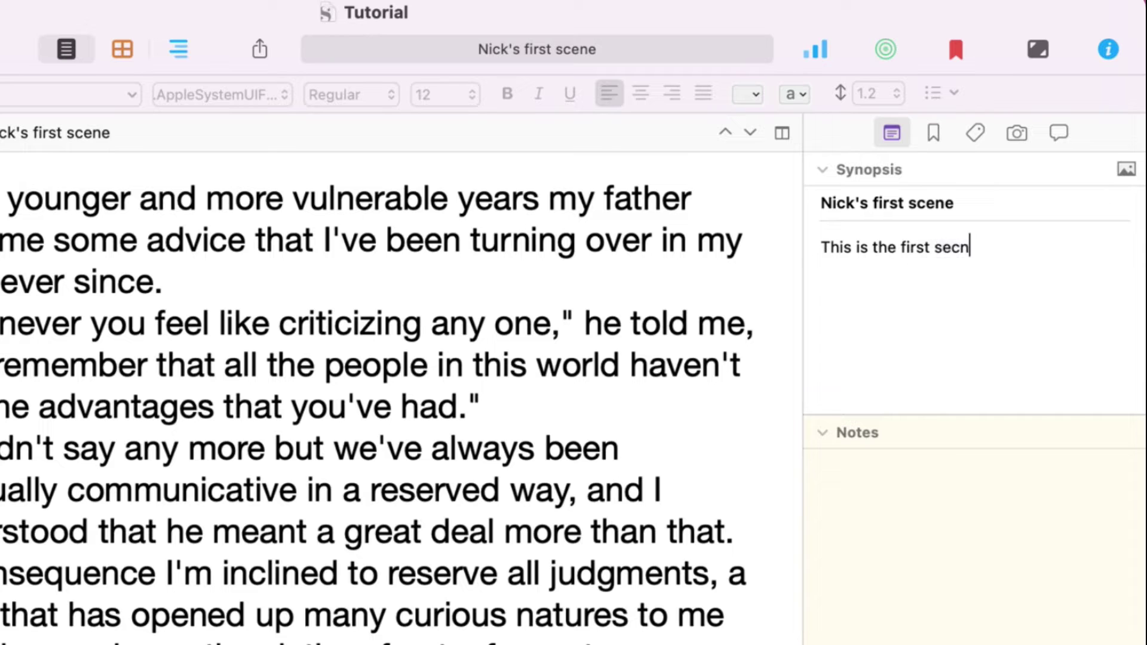
key(BackSpace)
text(ne)
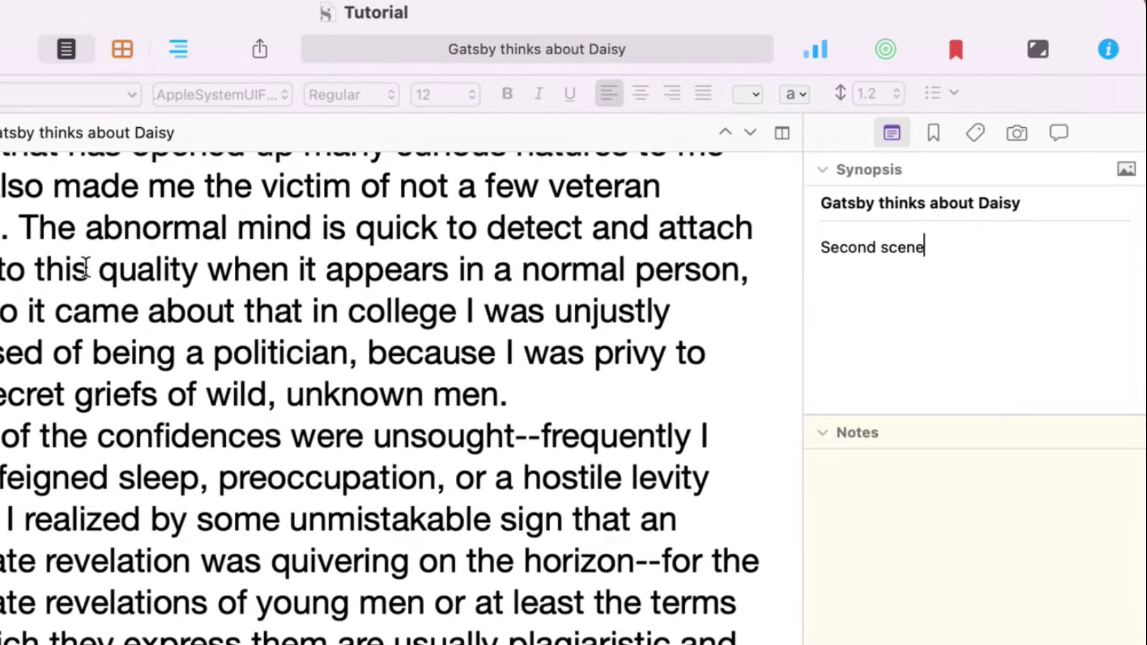
key(ctrl+super+Down)
text(IMPORTANT scene)
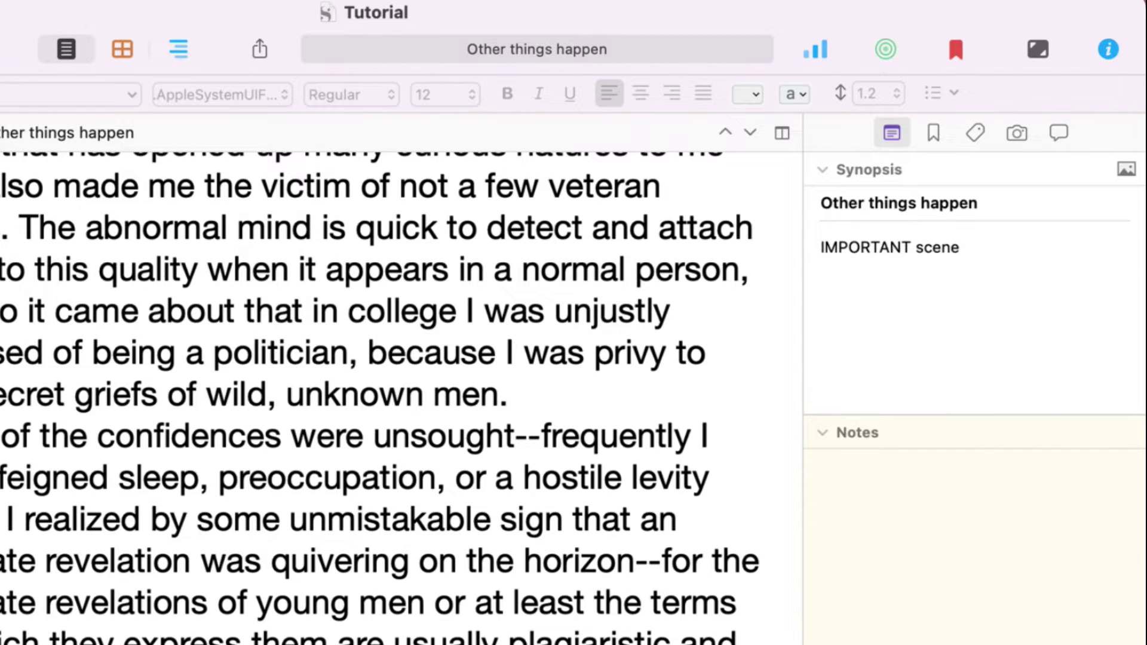
View the three scenes of Act 1's Chapter together with their synopses as an outline and as index cards.
shift+click(154, 225)
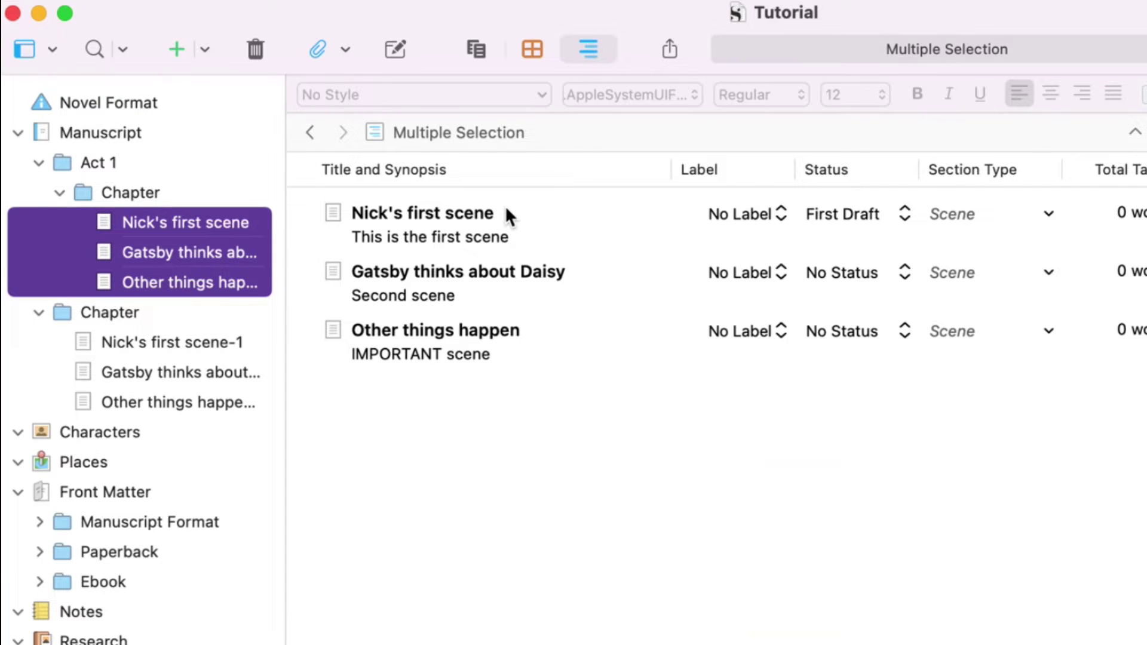
key(super+2)
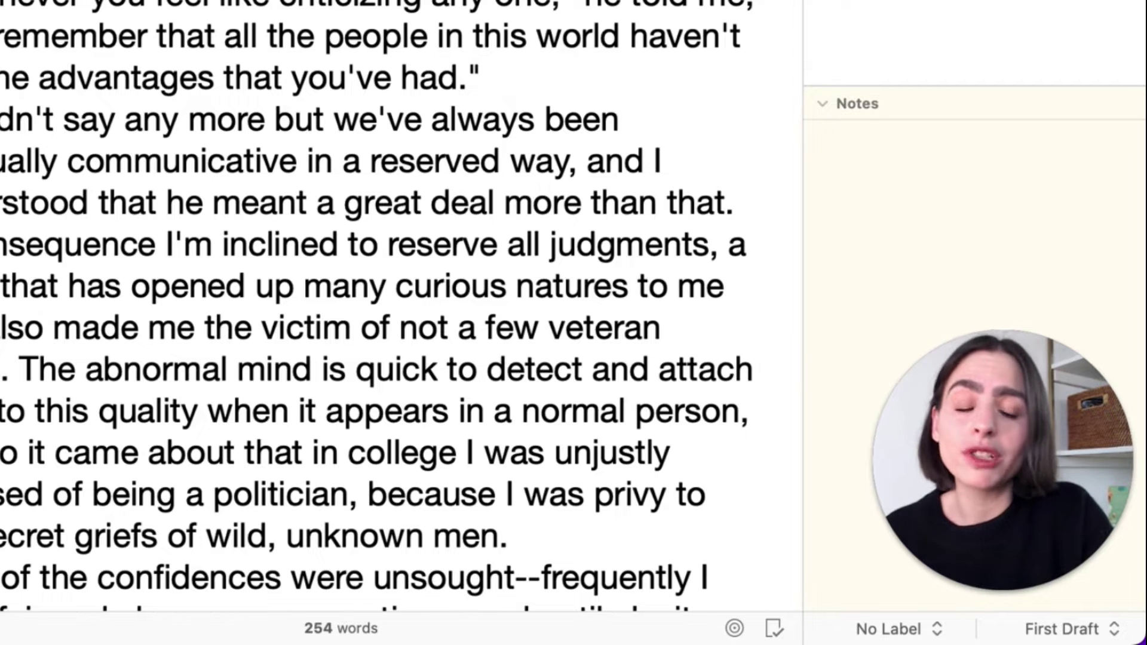
Set the first-line indent of all text in "Nick's first scene" to 0.5 inches.
key(super+a)
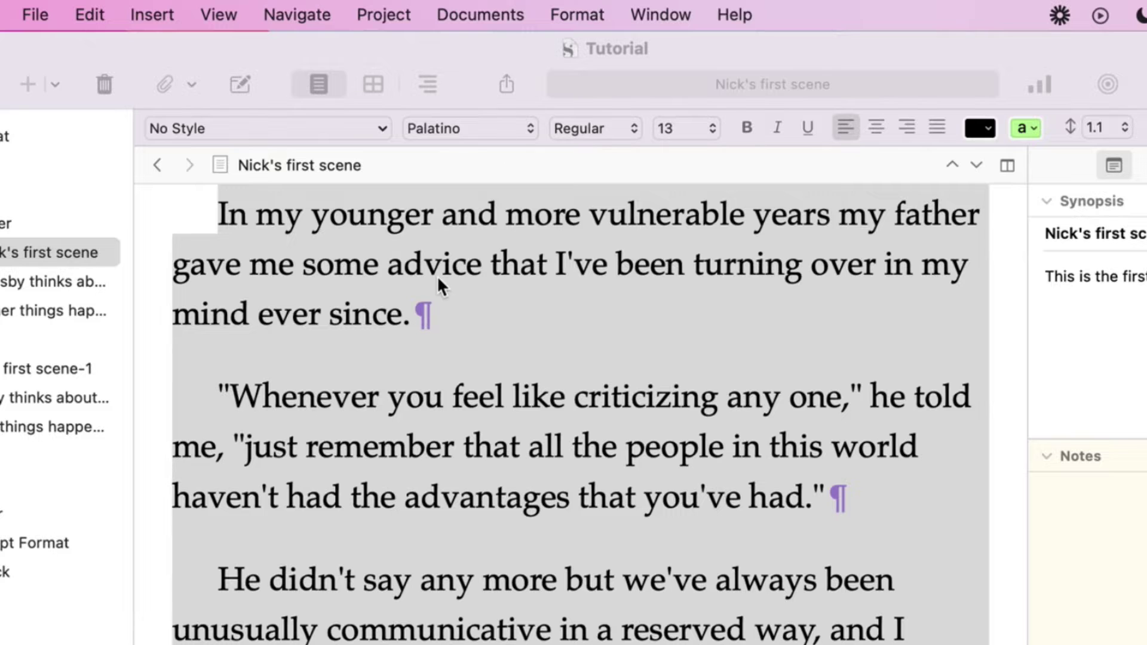
click(389, 265)
click(564, 3)
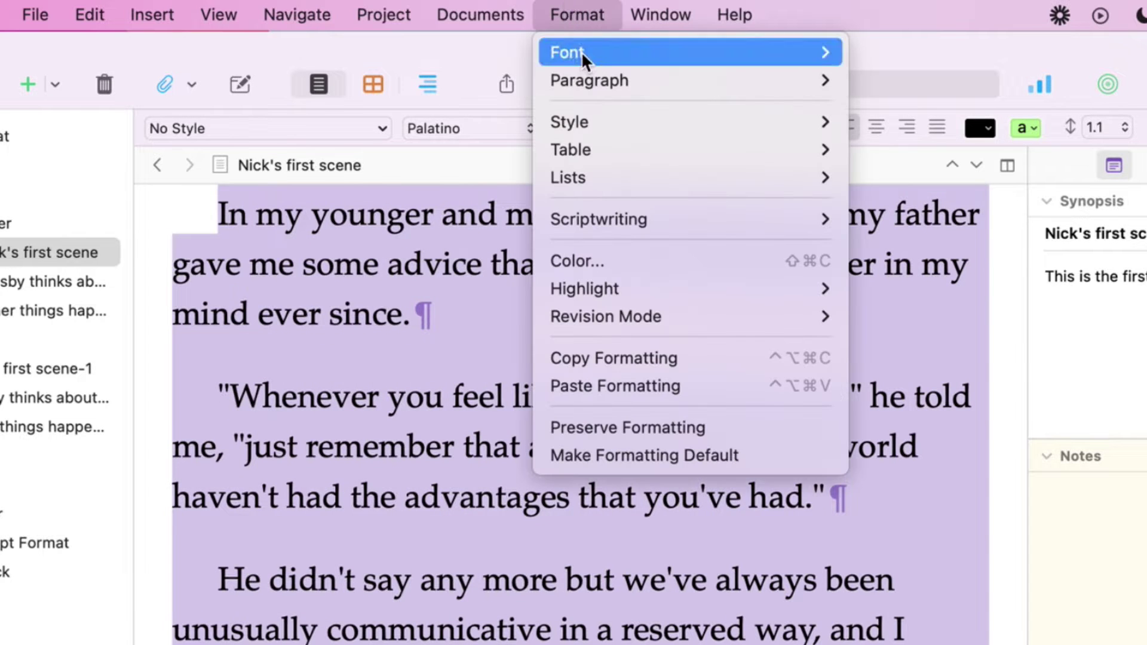
mouse_move(584, 77)
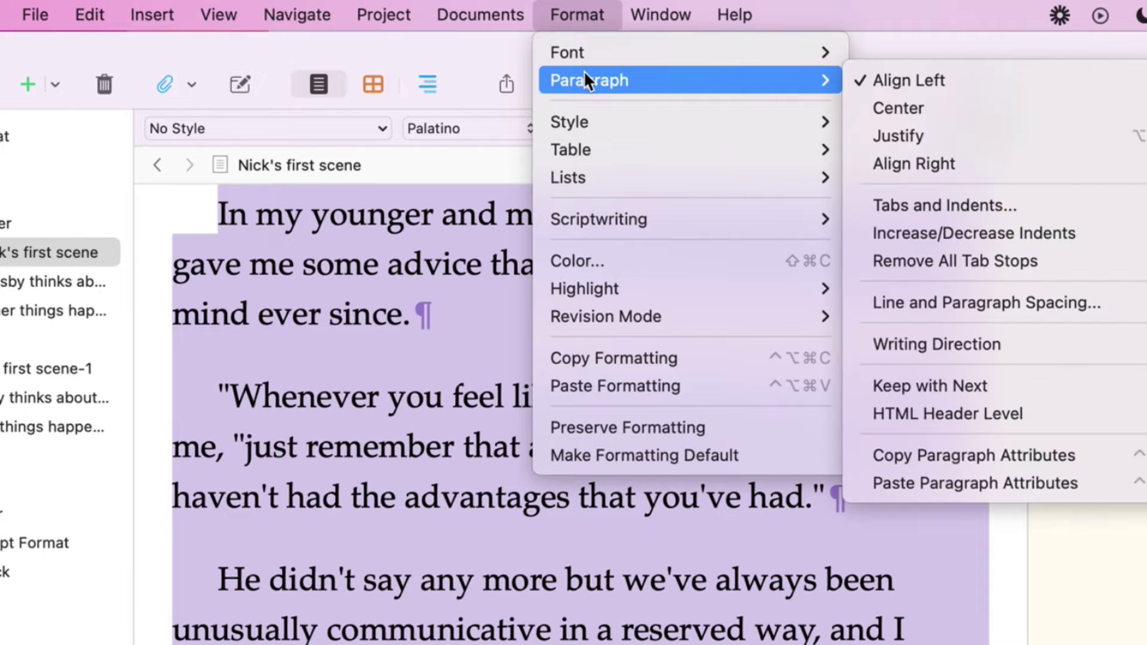
click(926, 205)
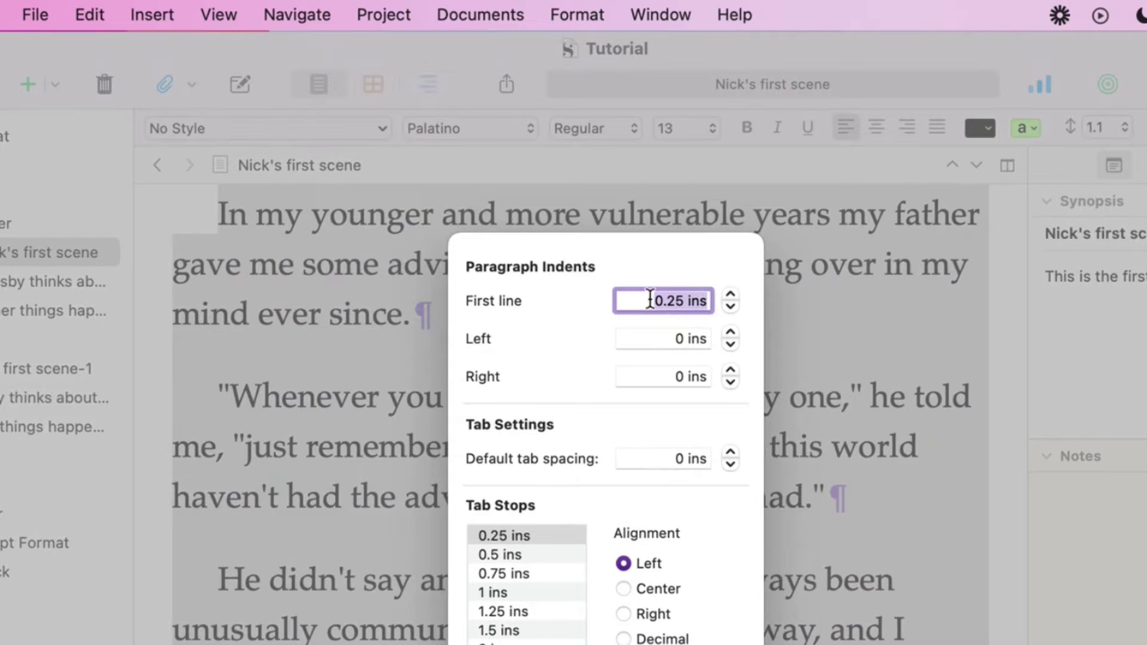
text(.5)
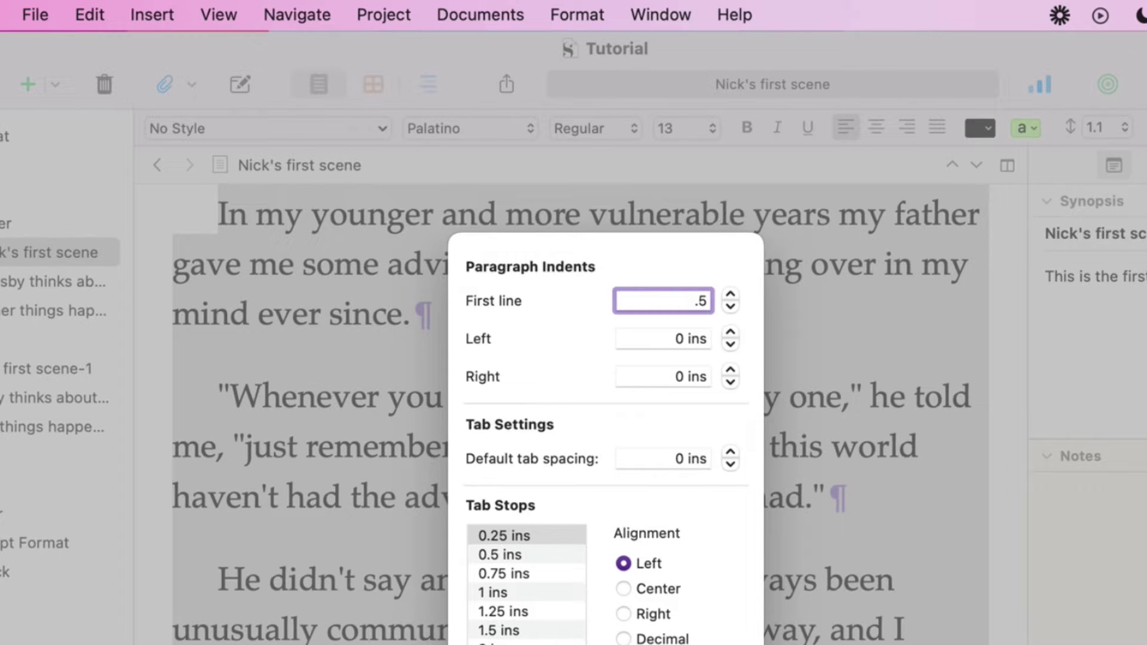
key(Return)
Set the paragraph spacing after each paragraph of the selected scene text to 12 points.
click(583, 15)
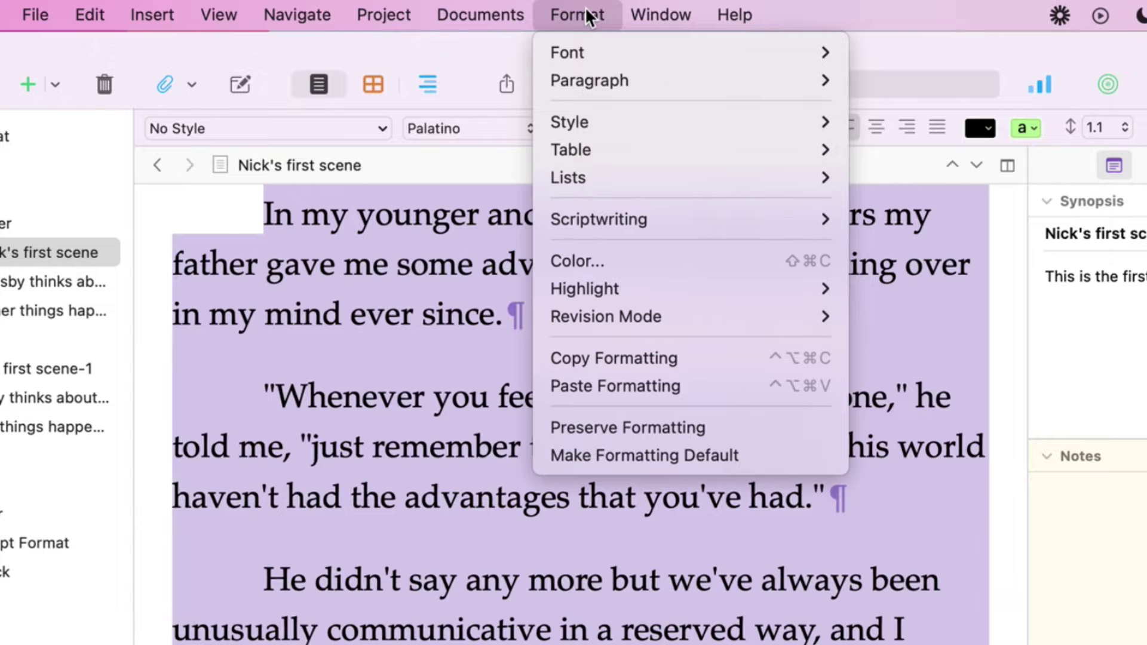
mouse_move(610, 60)
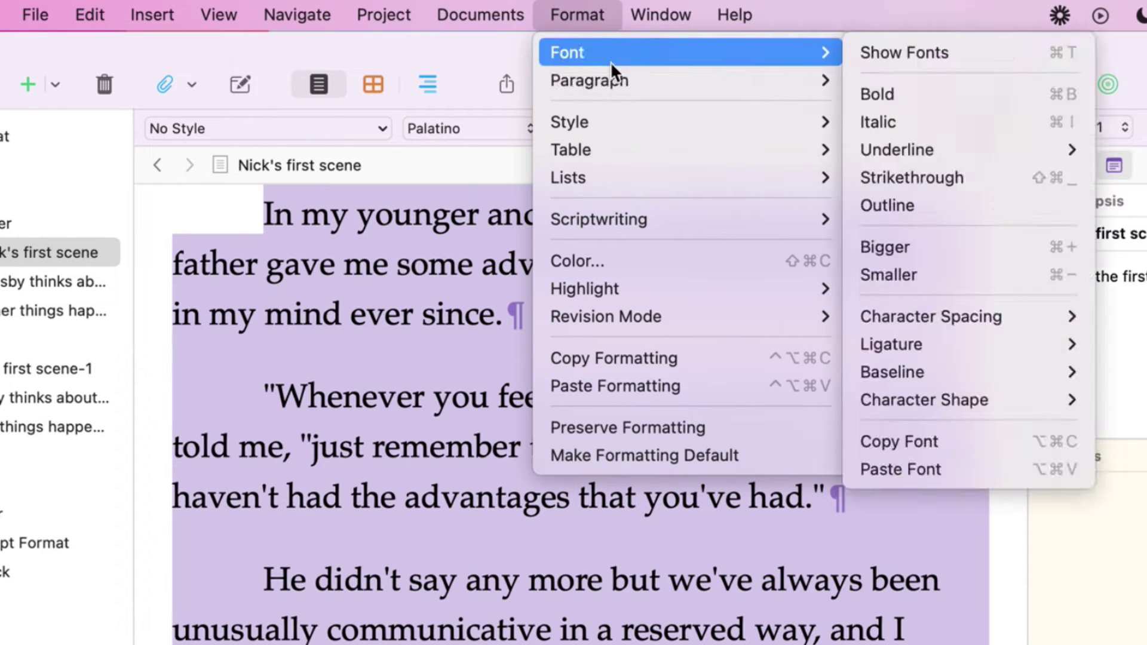
mouse_move(610, 88)
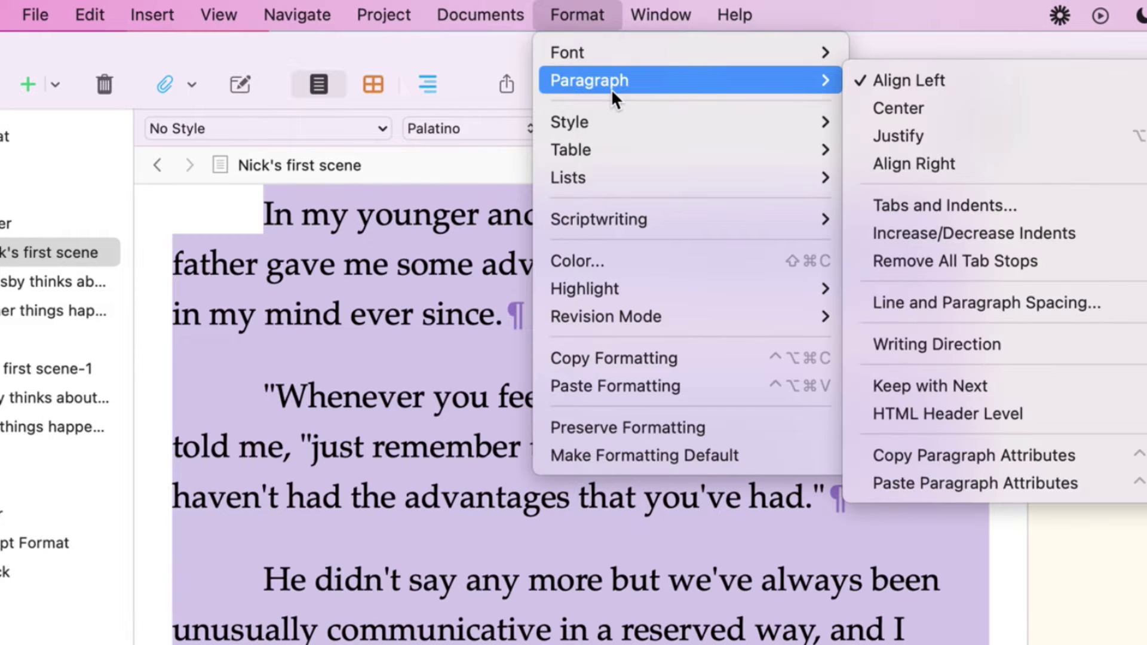
click(1001, 296)
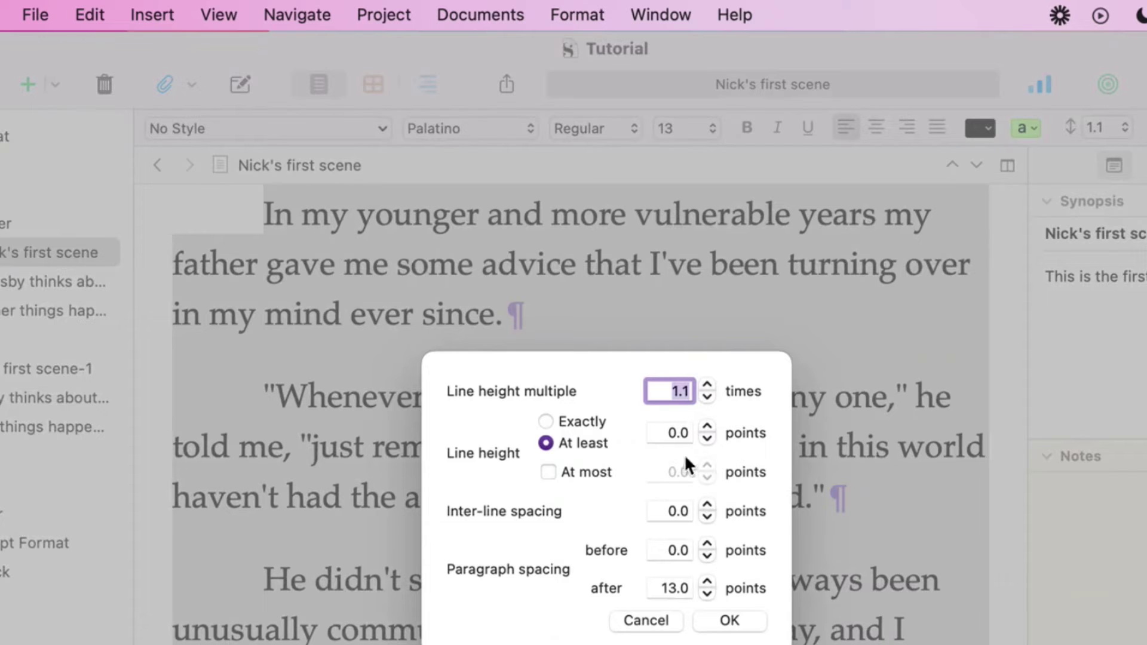
double_click(665, 588)
text(12)
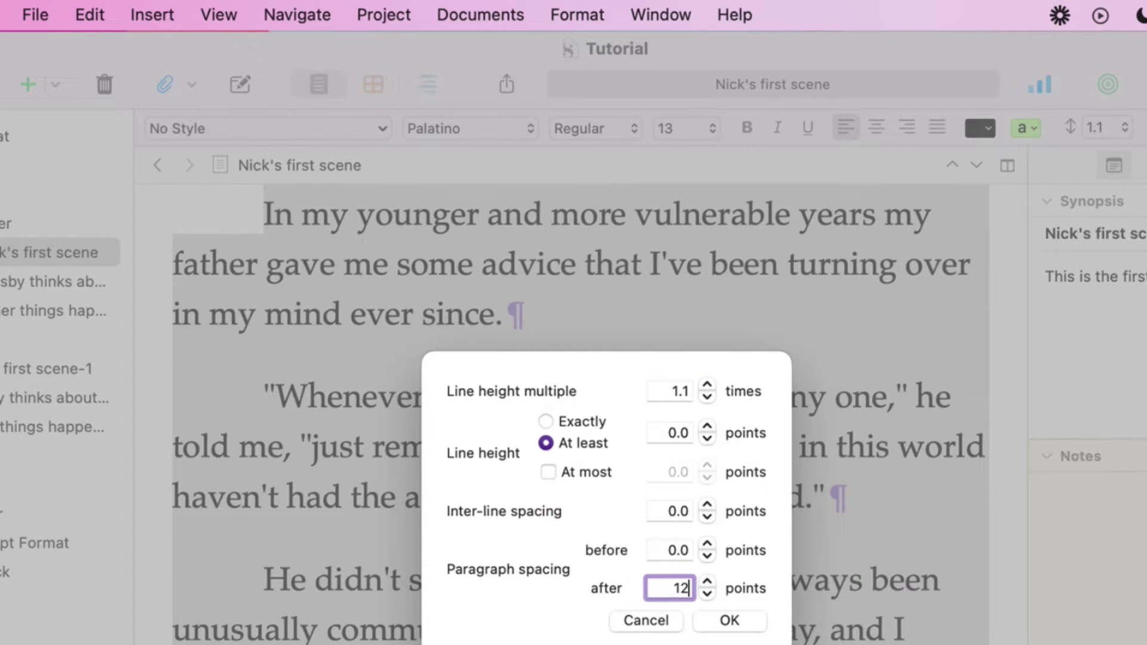
click(731, 621)
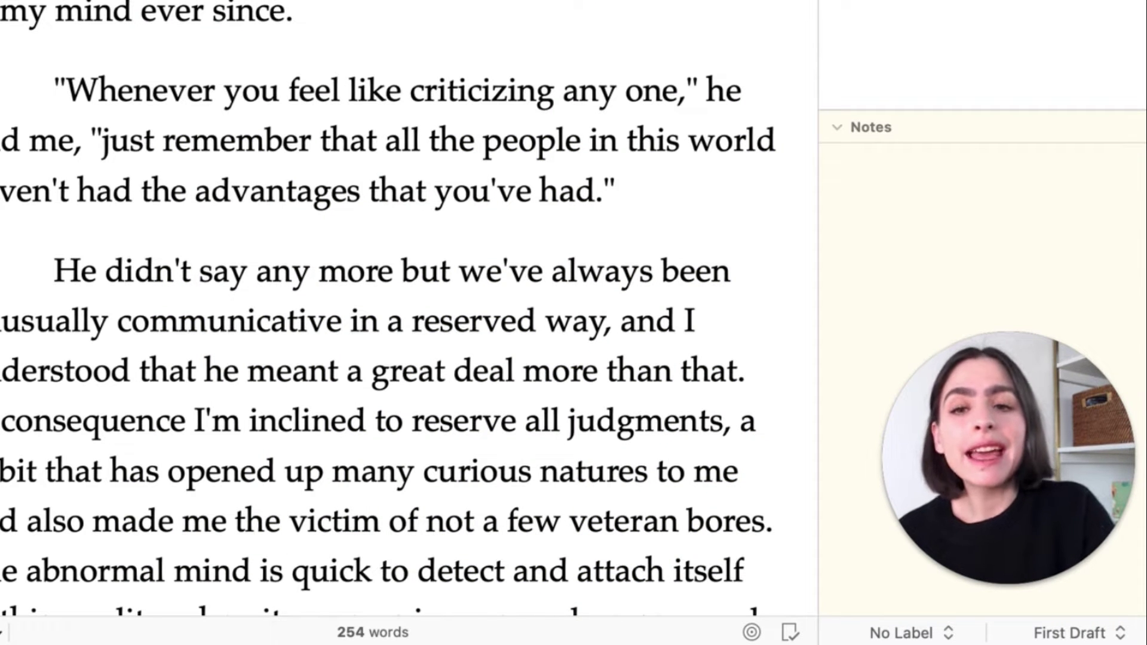
Make the scene's current formatting the default for this project only.
right_click(399, 191)
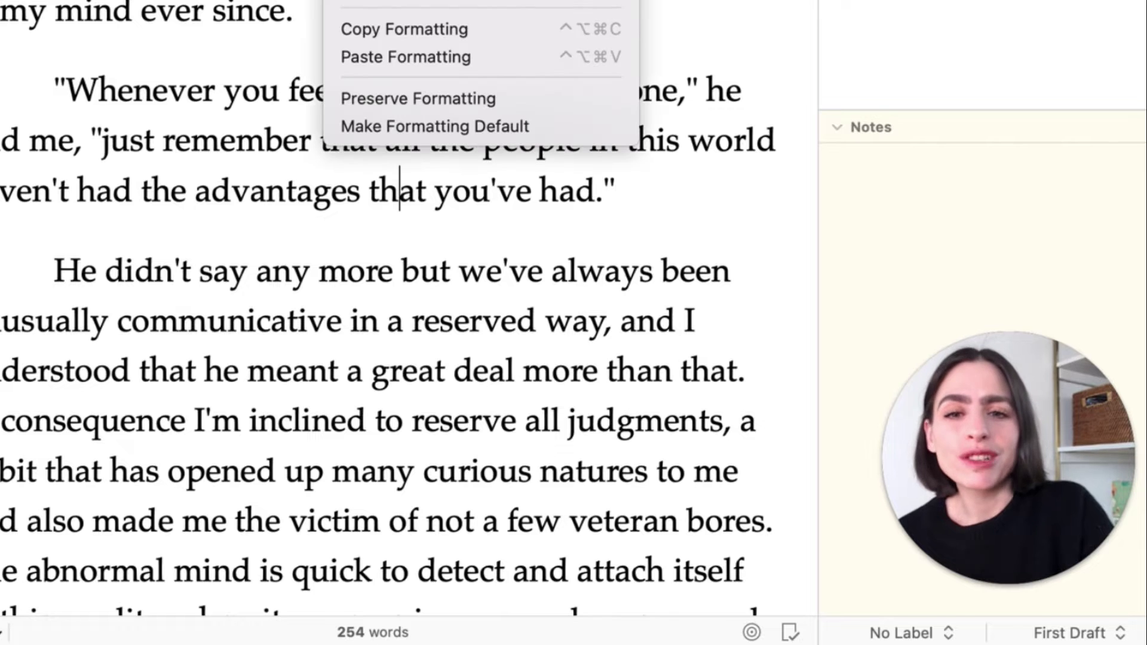
click(390, 128)
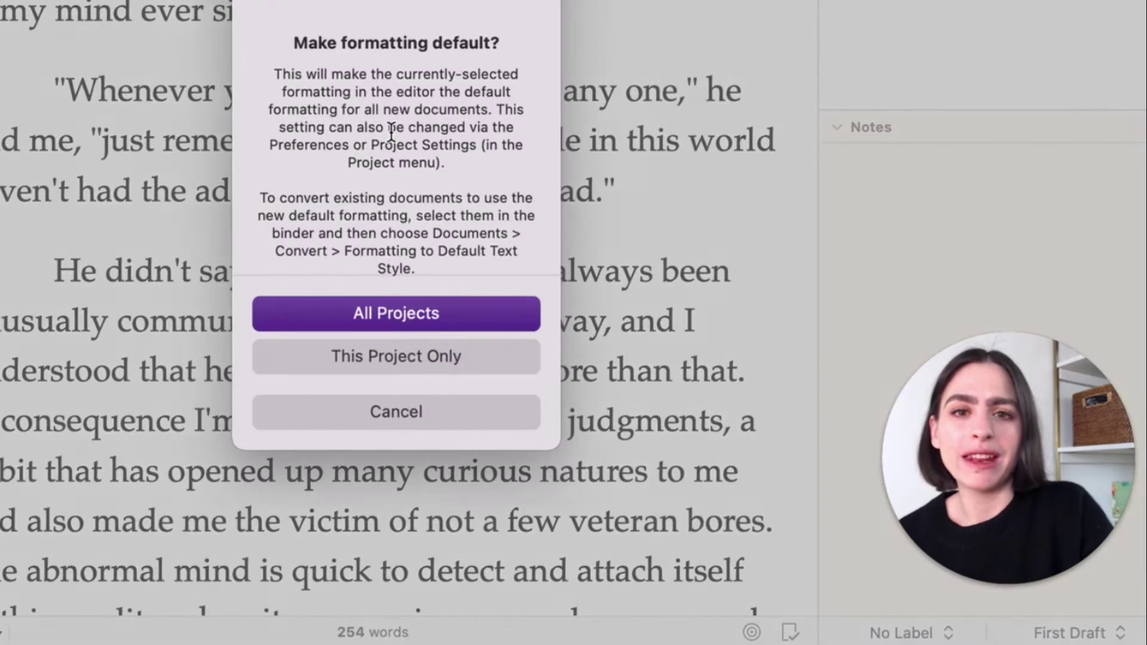
click(386, 358)
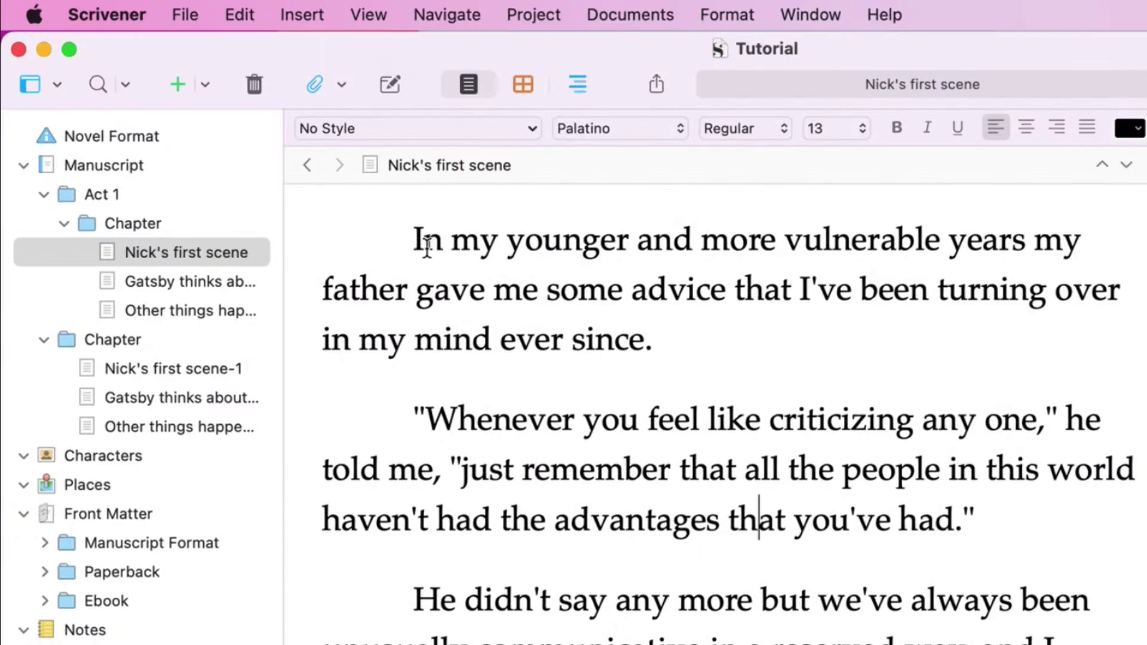
Add a new document below "Nick's first scene" and write "Hello hello" and "Hi" in it as separate paragraphs.
click(177, 84)
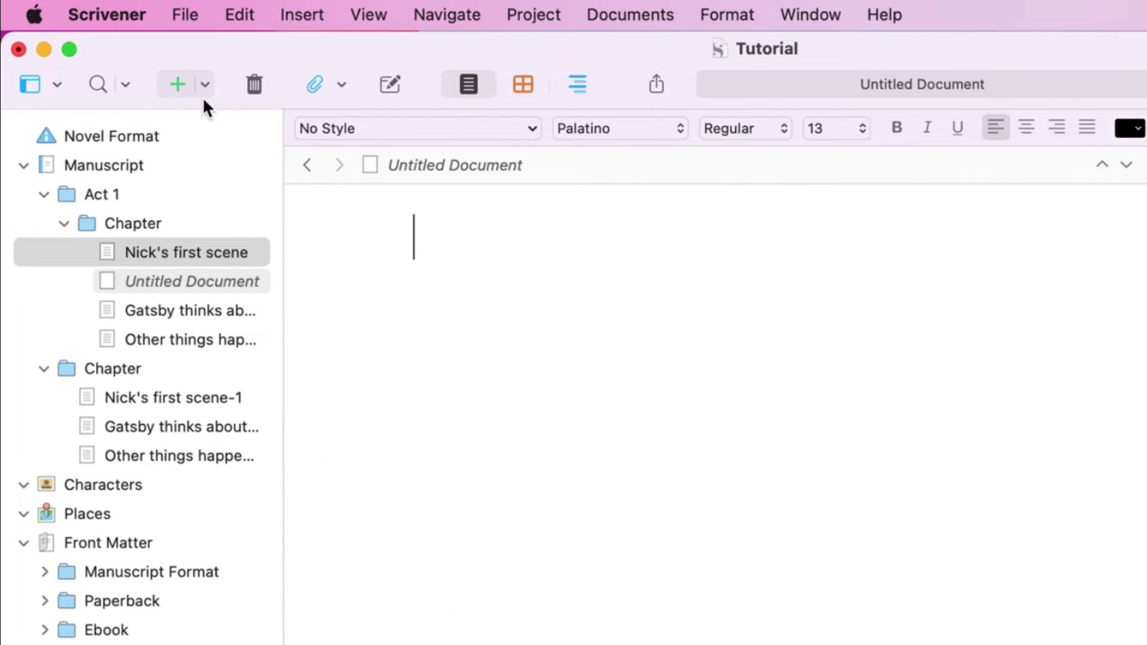
text(hello hello)
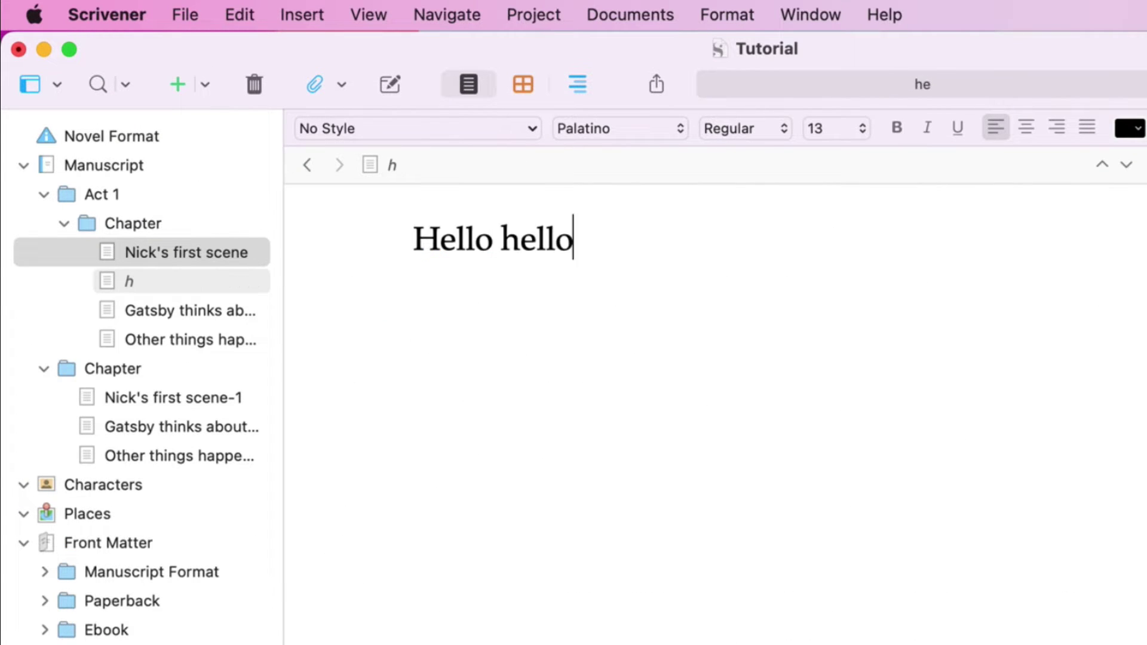
key(Return)
text(hi)
key(Return)
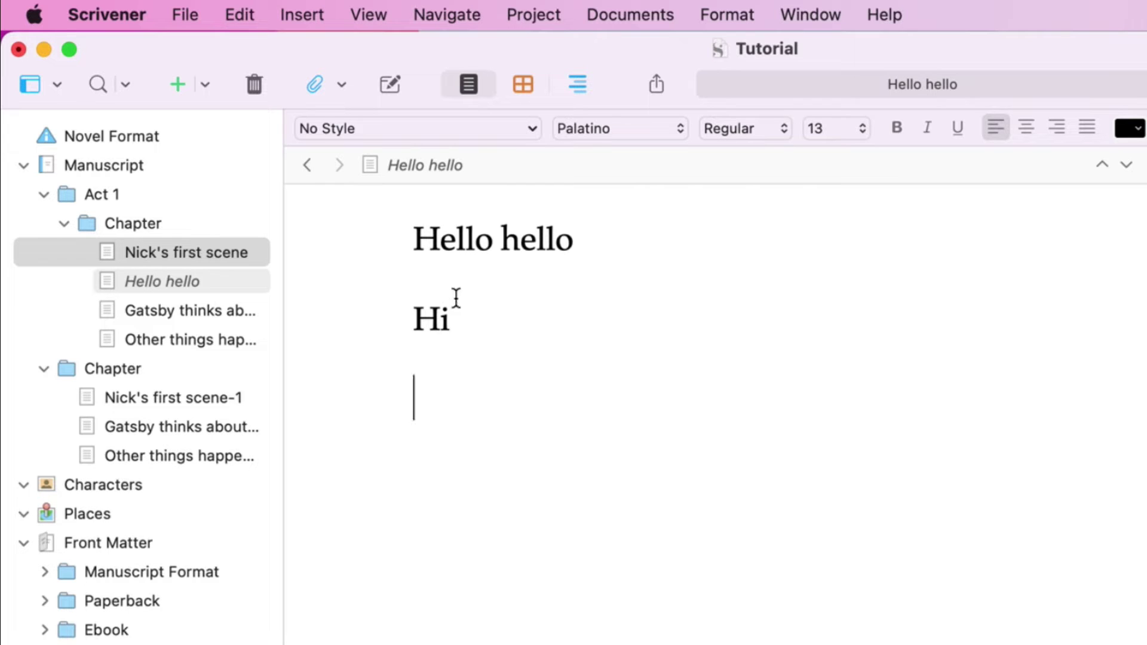
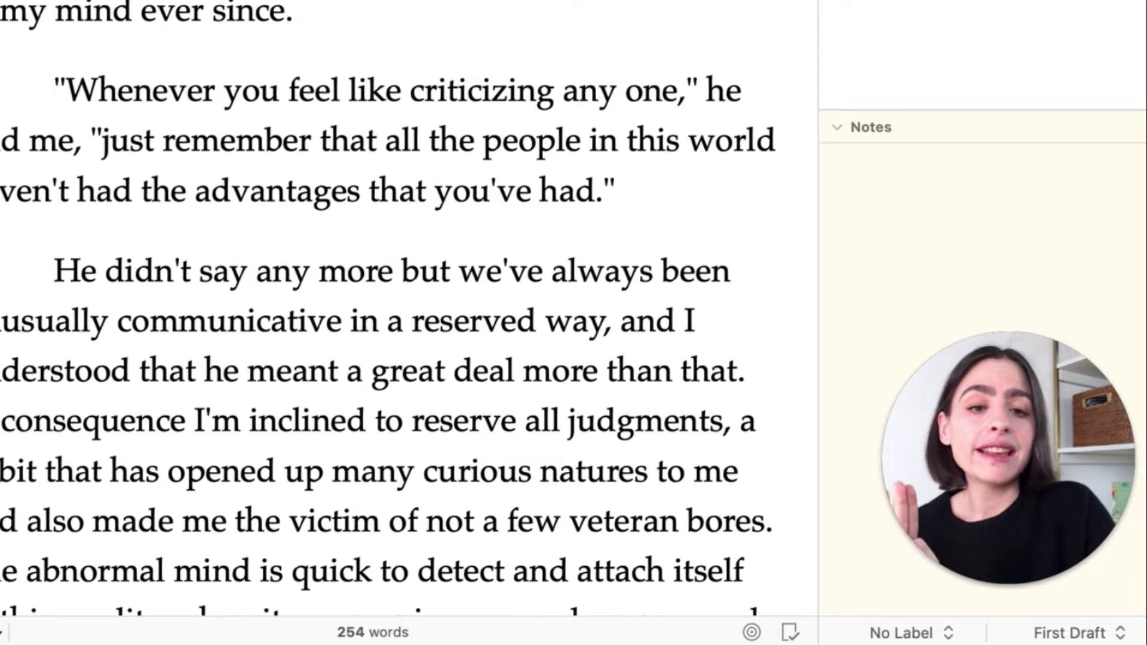
Move the paragraph starting "Whenever you feel like criticizing" out of "Nick's first scene" and into the scene's notes.
click(927, 241)
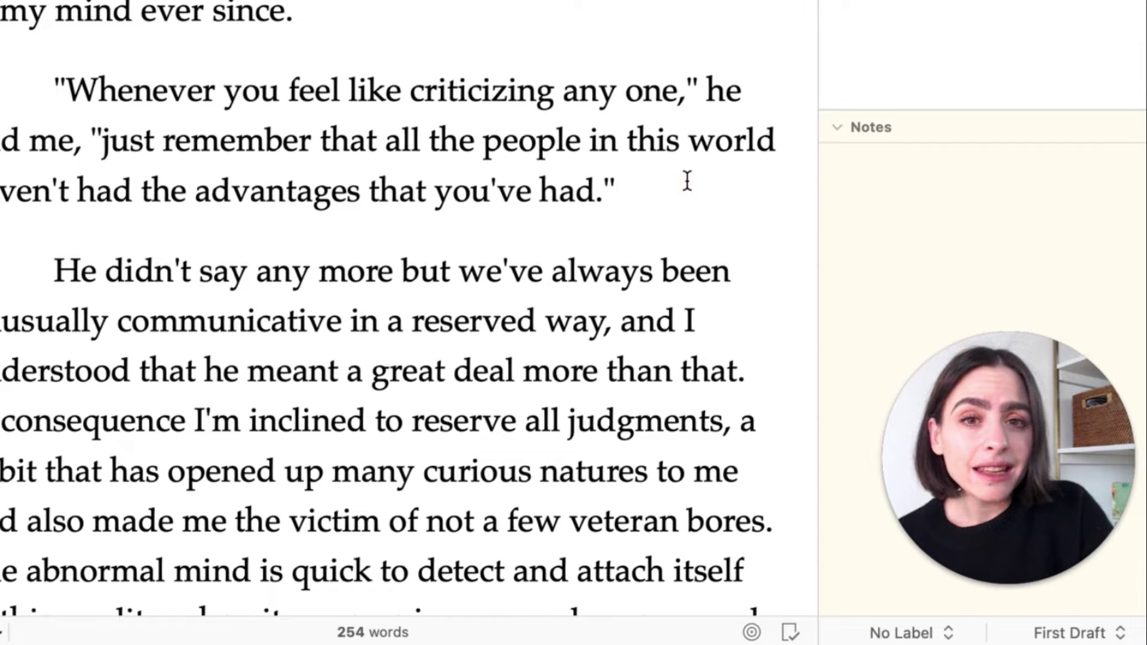
drag(10, 85, 702, 202)
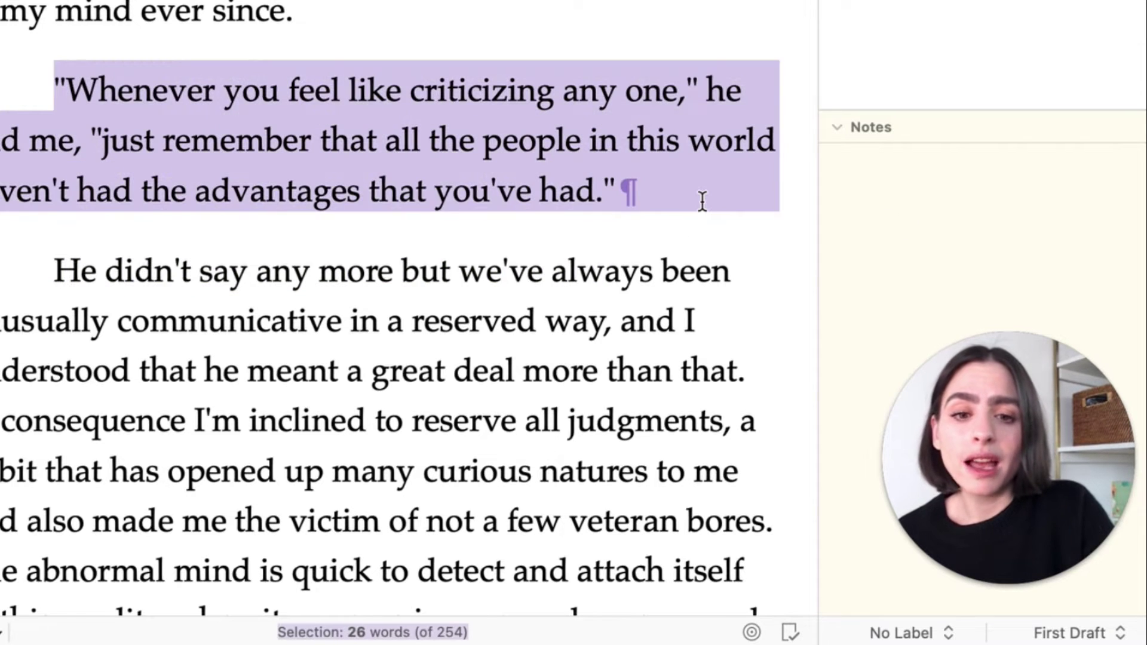
key(cmd+x)
click(943, 267)
key(cmd+v)
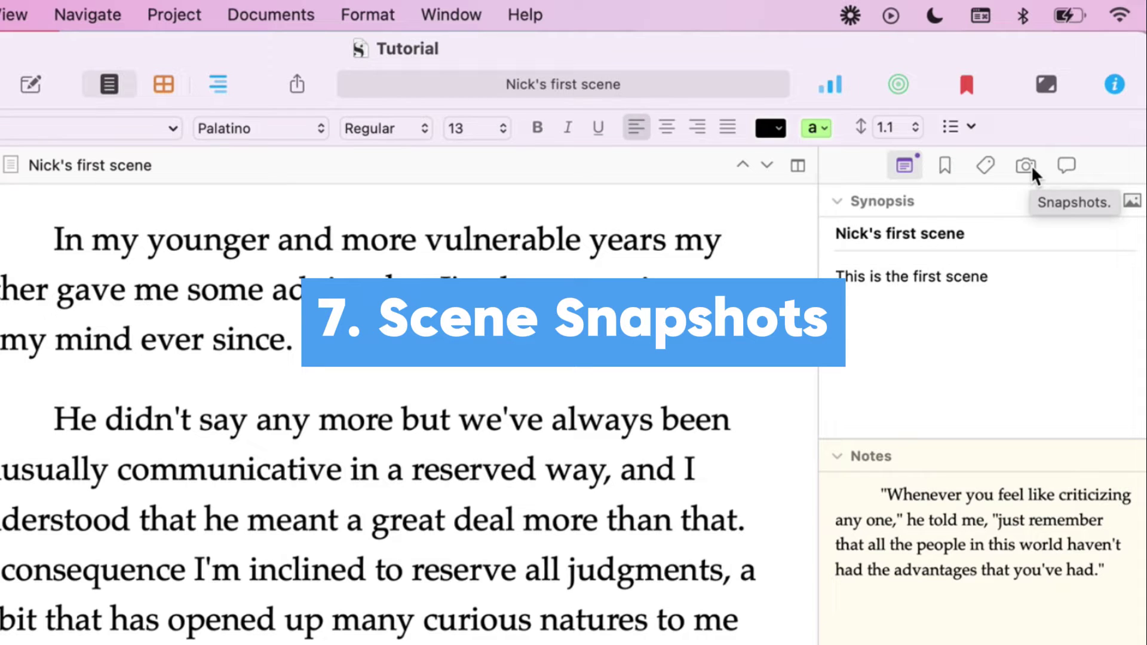
Take a snapshot of "Nick's first scene".
click(1031, 166)
click(431, 291)
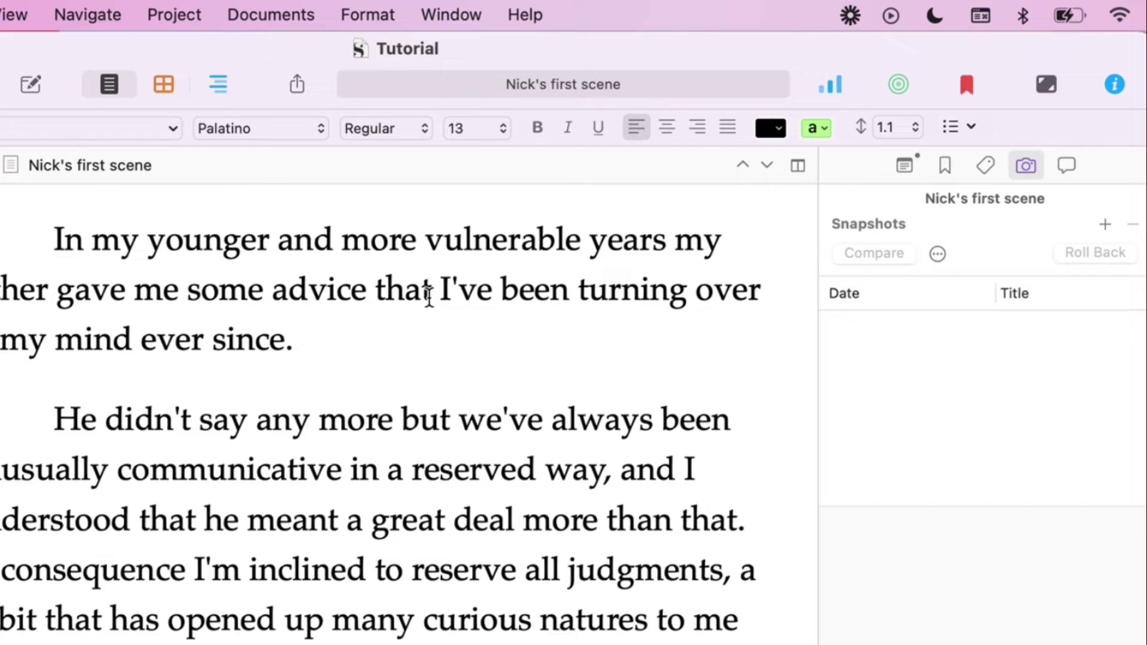
click(426, 345)
click(1104, 225)
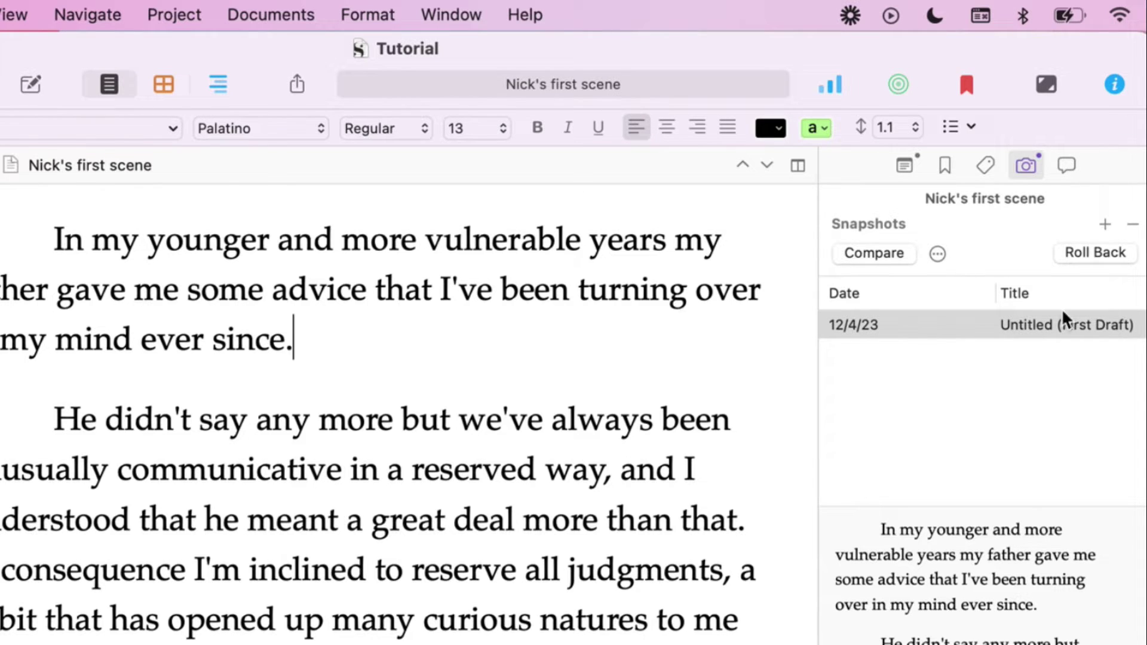
Delete the opening paragraph of "Nick's first scene" and compare the edited text with the snapshot.
drag(36, 235, 464, 325)
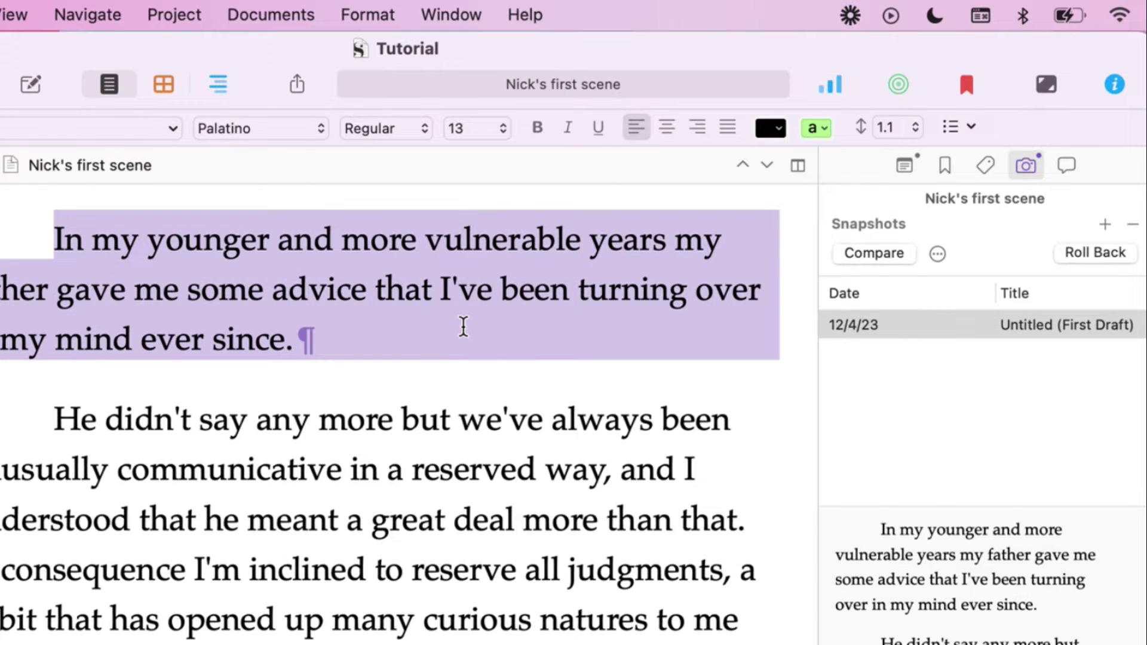
key(BackSpace)
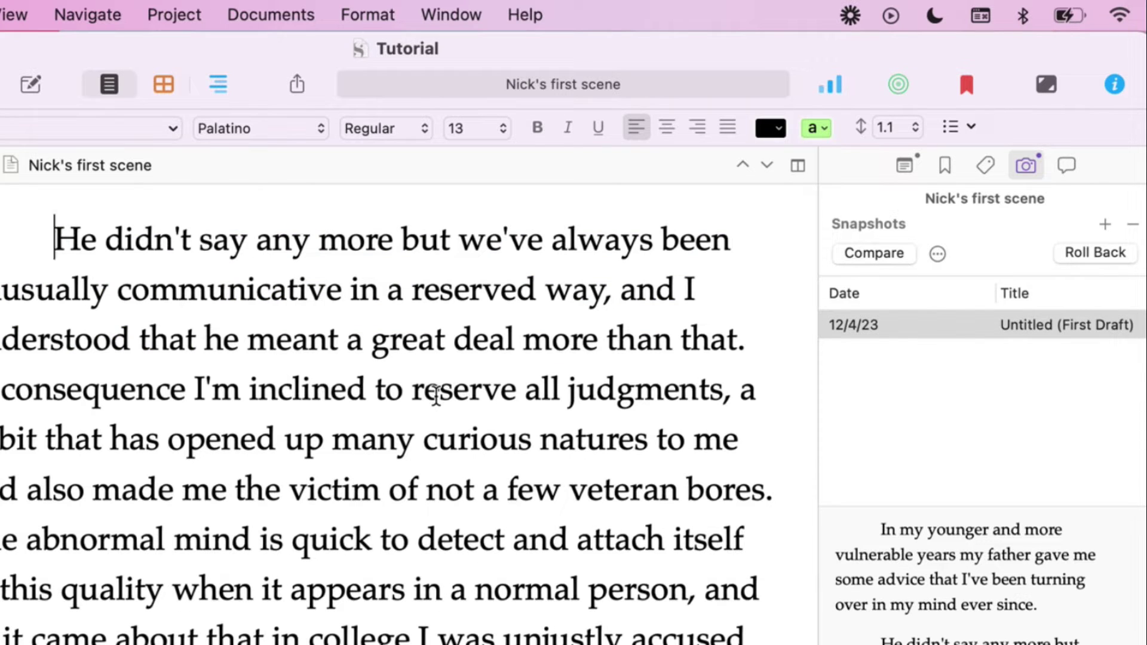
click(884, 248)
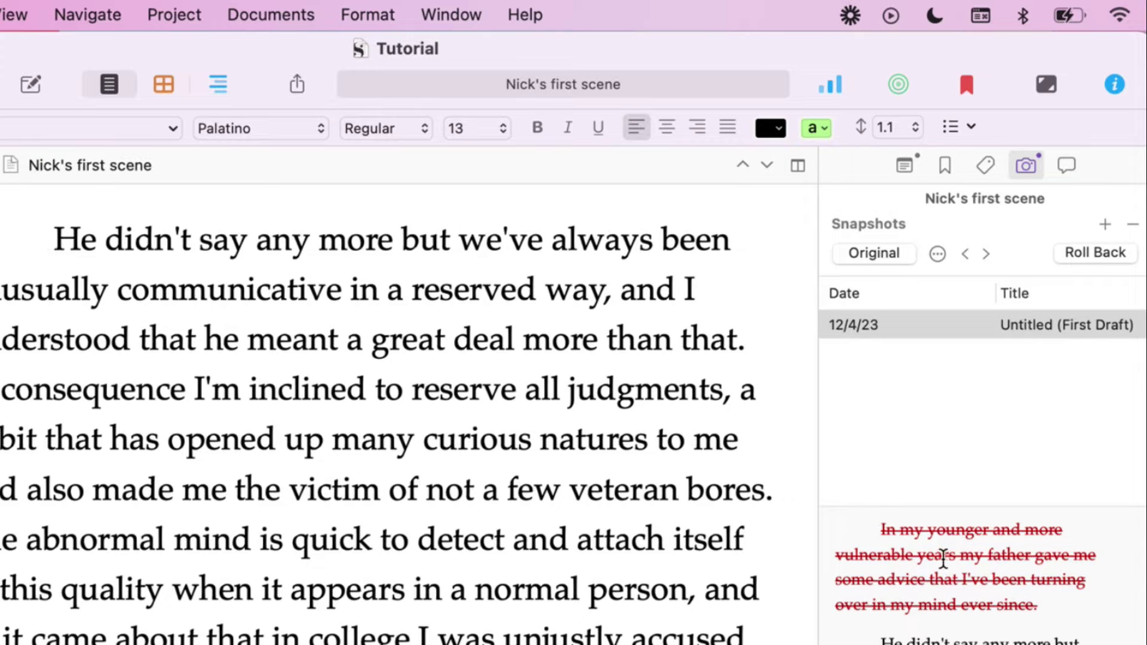
Roll "Nick's first scene" back to the saved snapshot, keeping a new snapshot of the edited version.
click(1052, 322)
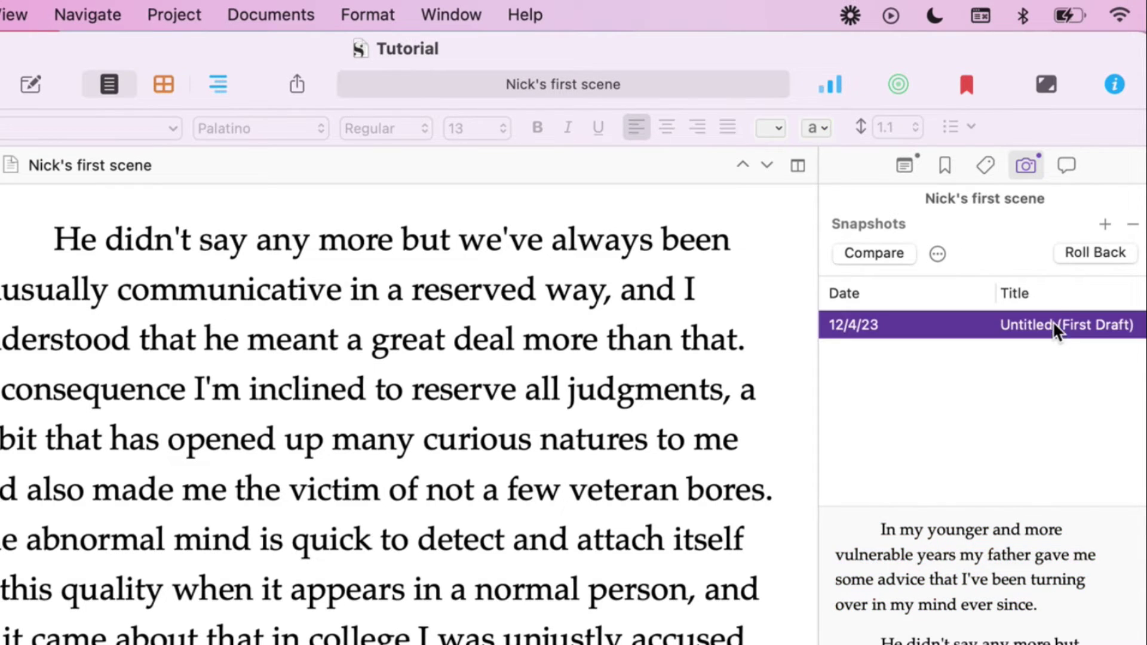
click(1103, 251)
click(420, 600)
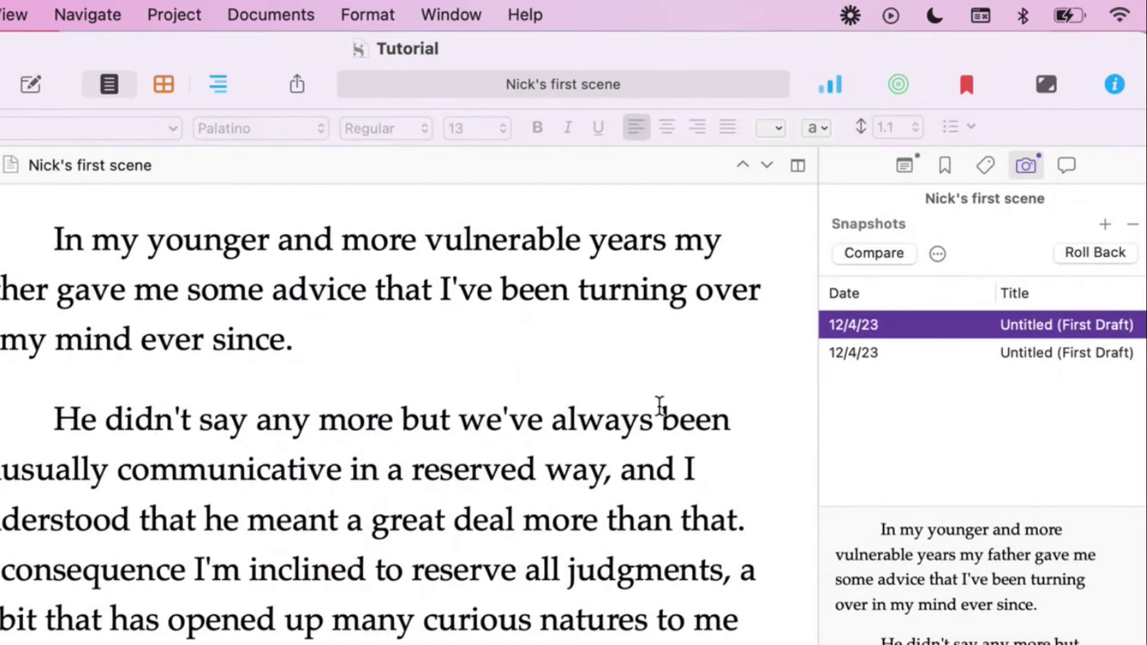
click(659, 407)
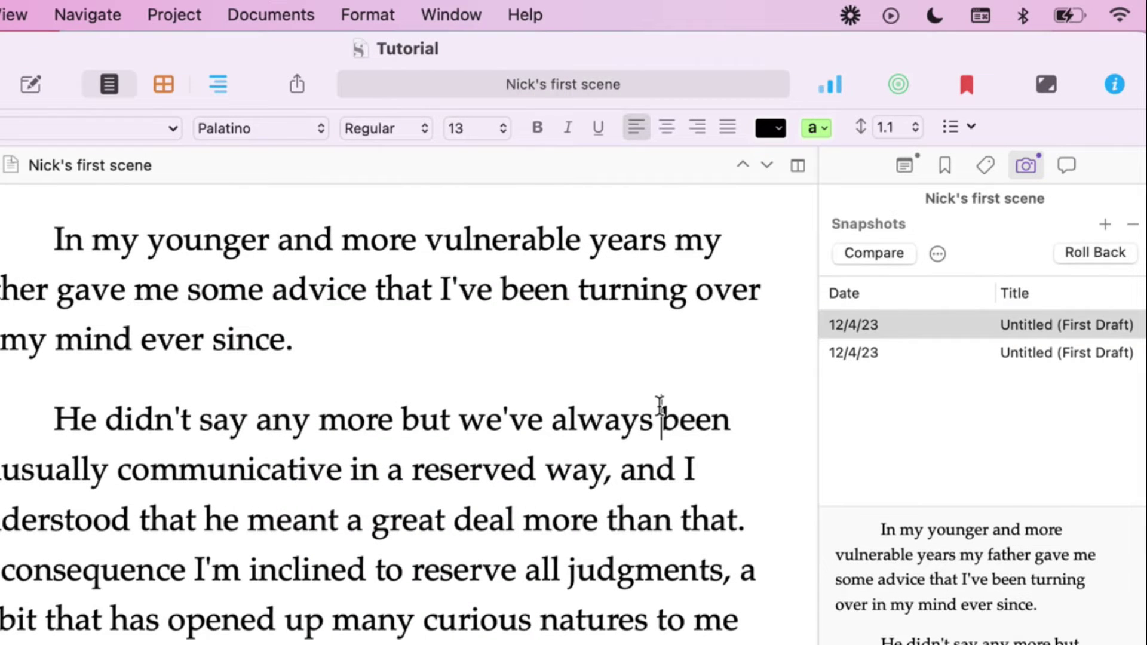
Show the synopsis and notes of "Nick's first scene" and look at its available status options.
click(906, 166)
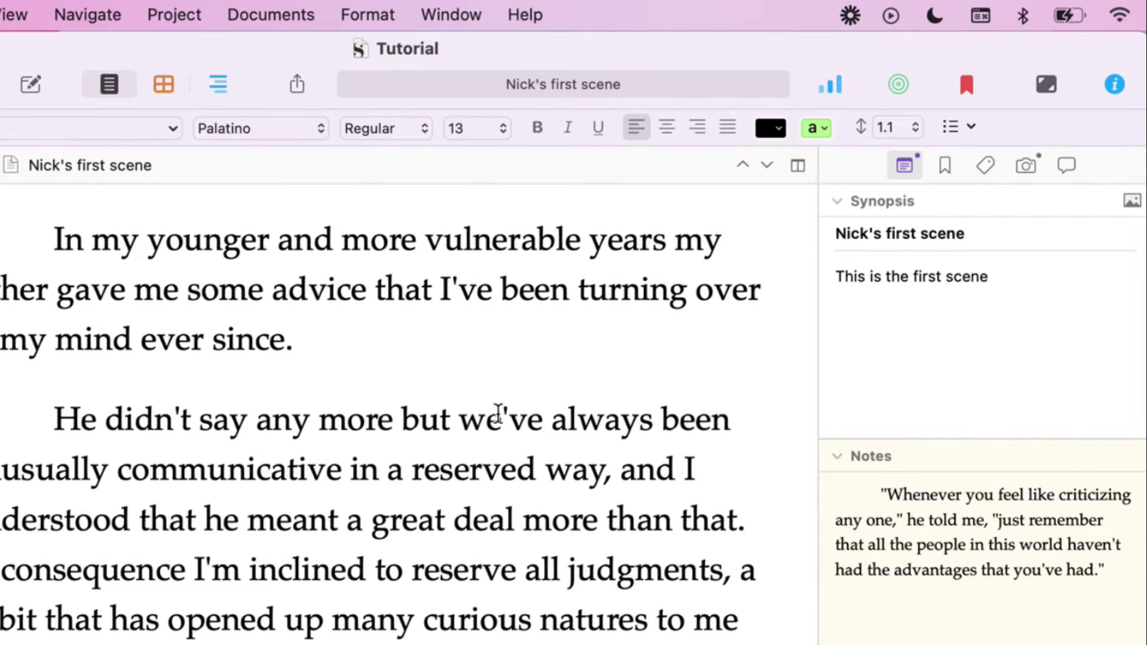
click(403, 365)
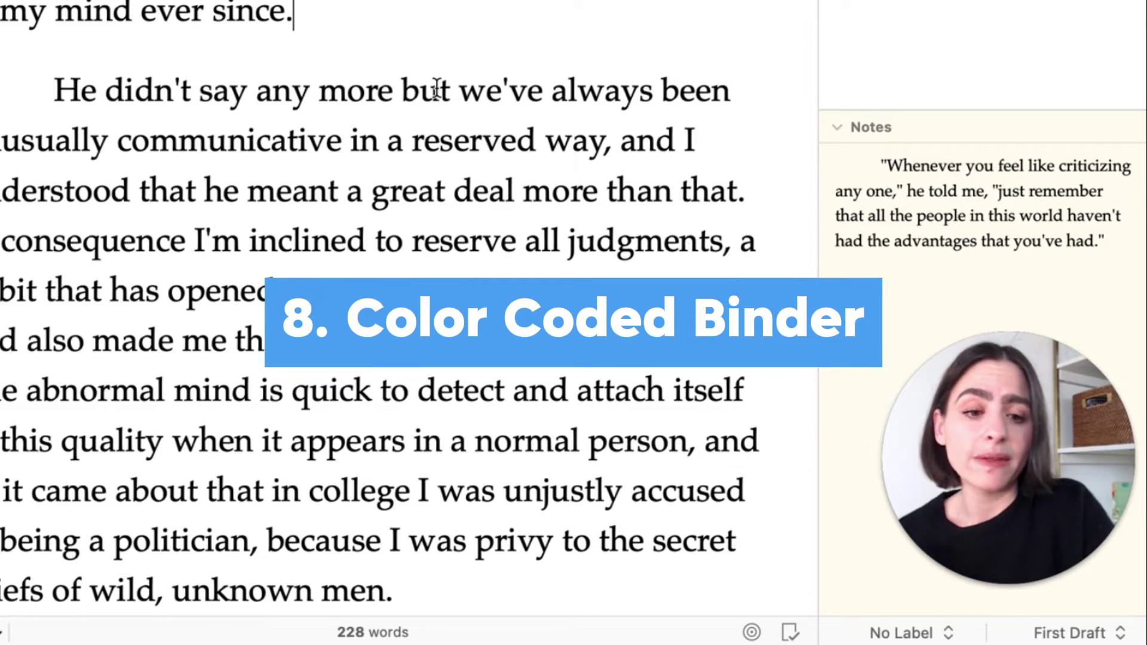
click(1063, 621)
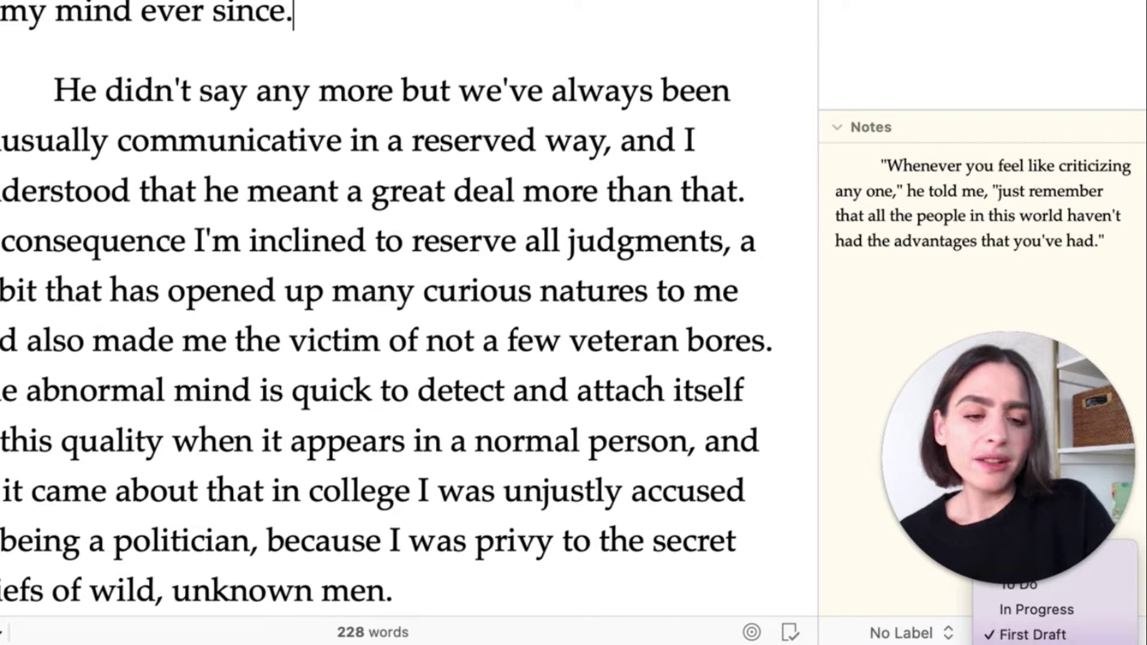
click(890, 563)
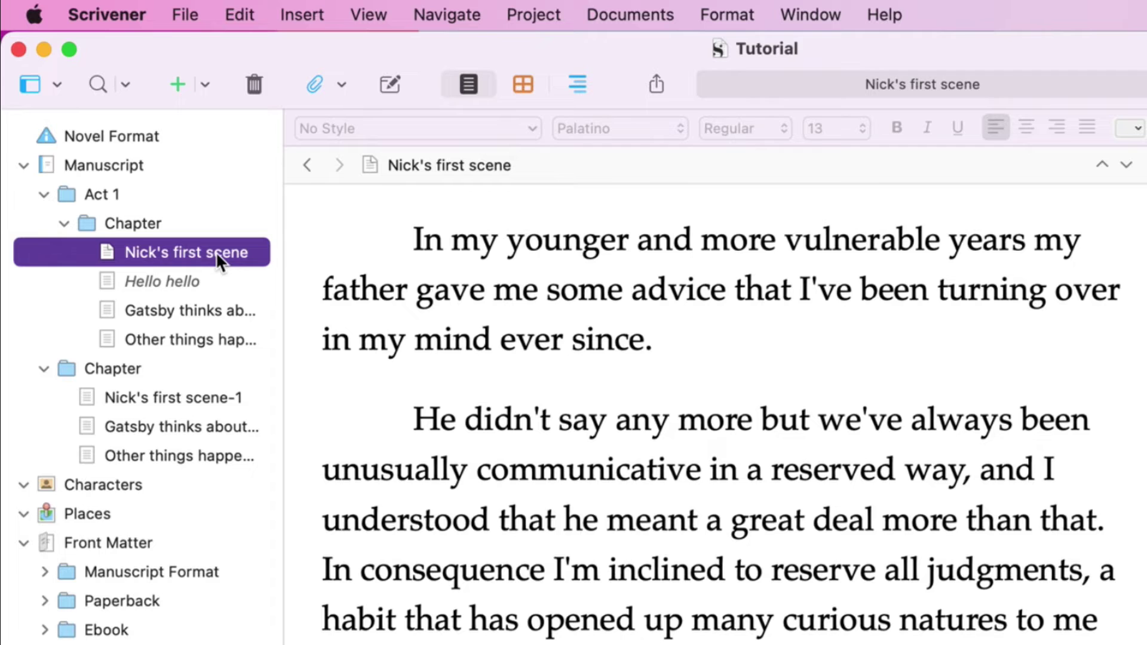
Assign the Green label to "Nick's first scene".
click(216, 252)
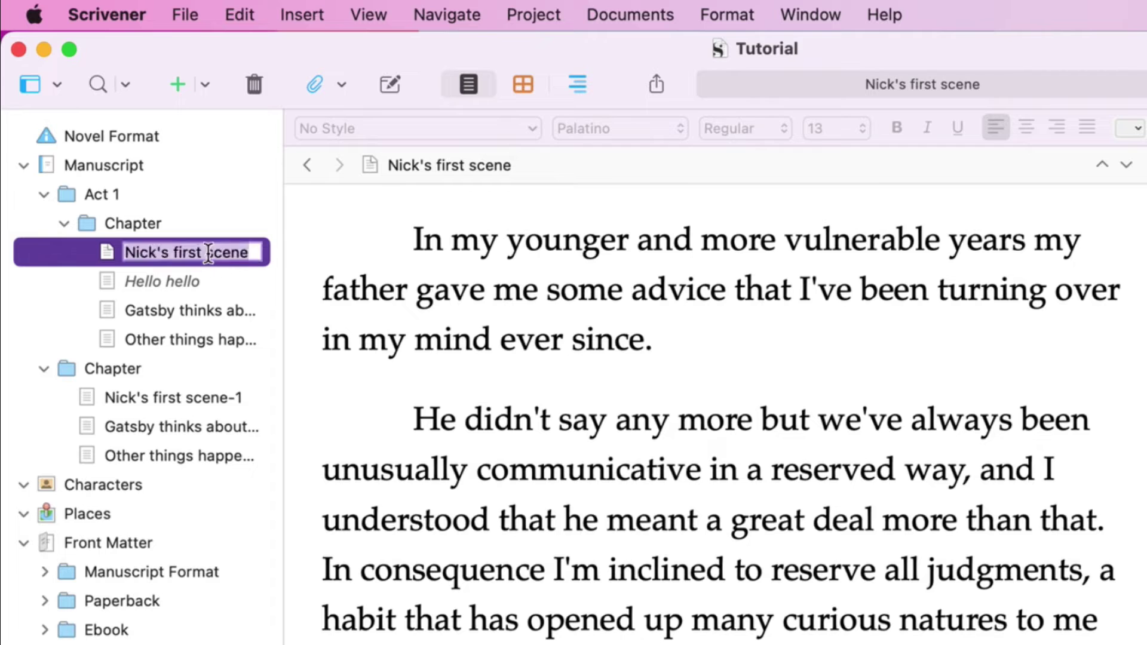
right_click(66, 254)
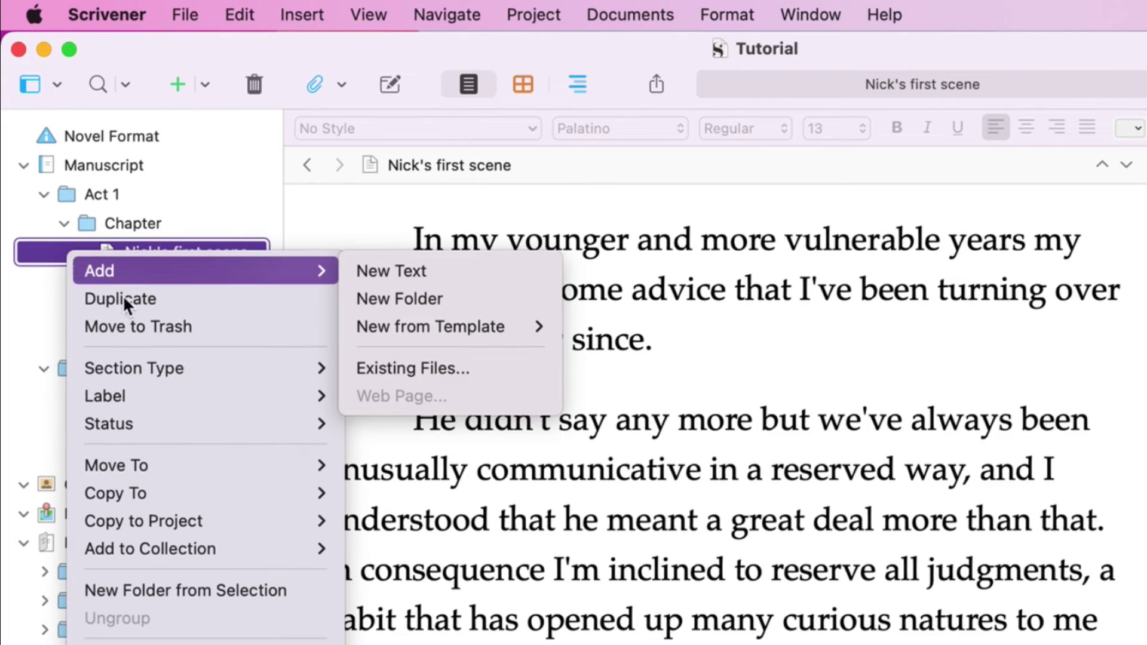
mouse_move(165, 392)
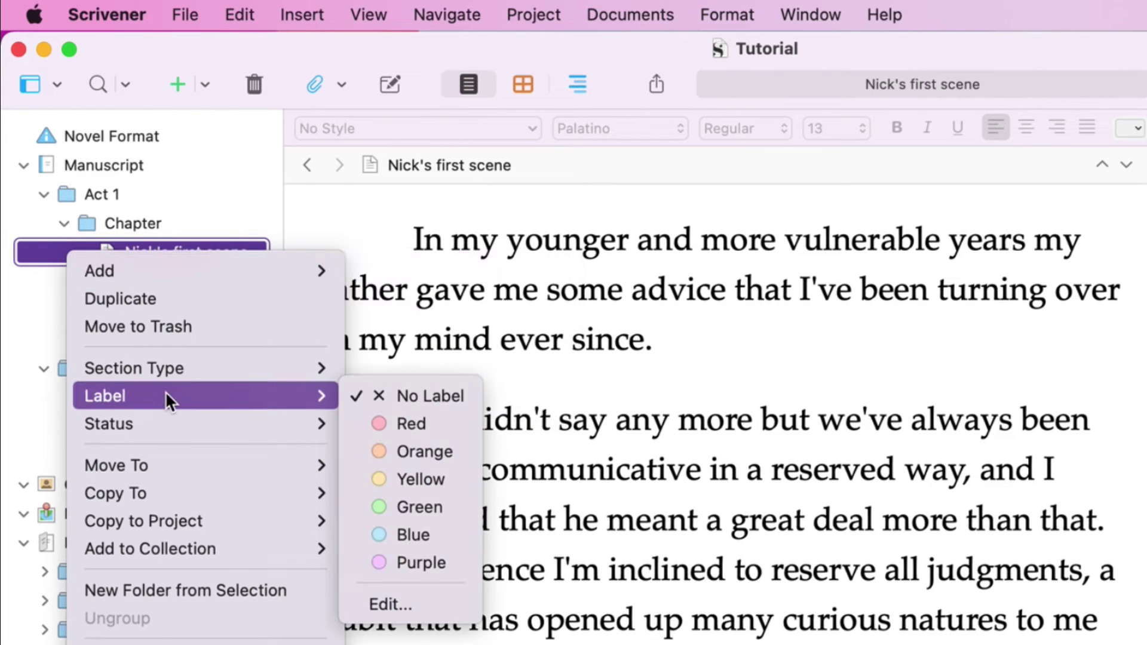
click(432, 507)
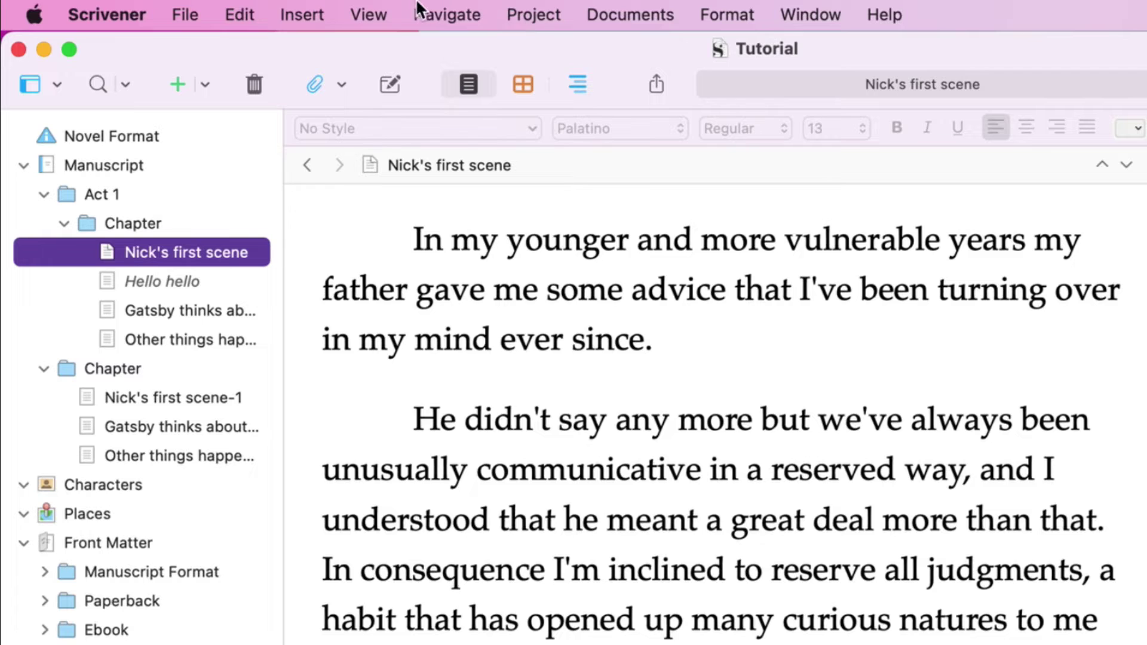
Turn on the use of label colors in the Binder and check how the labelled scene is marked.
click(394, 8)
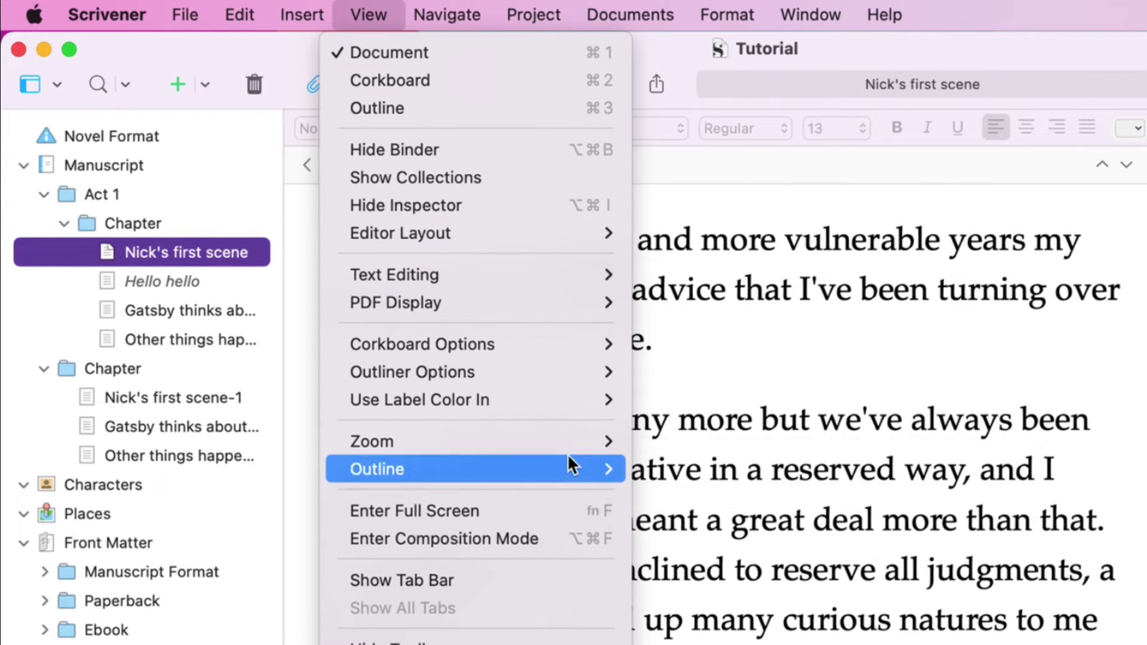
mouse_move(579, 396)
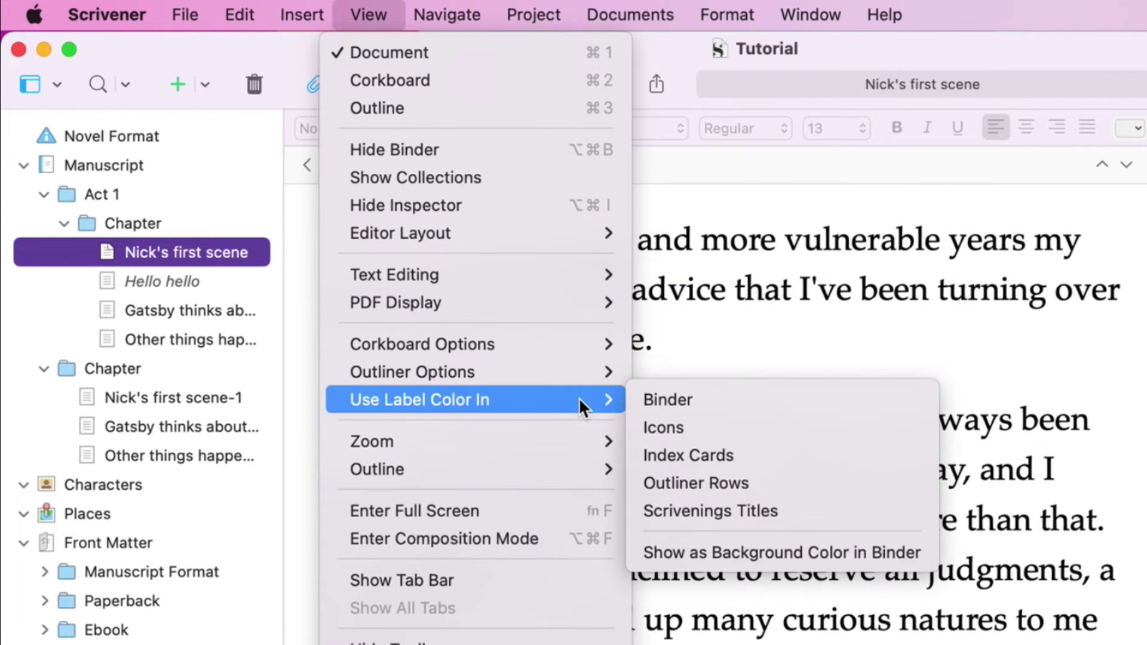
click(735, 400)
click(239, 289)
click(218, 258)
Show the label colors as background colors in the Binder.
click(365, 13)
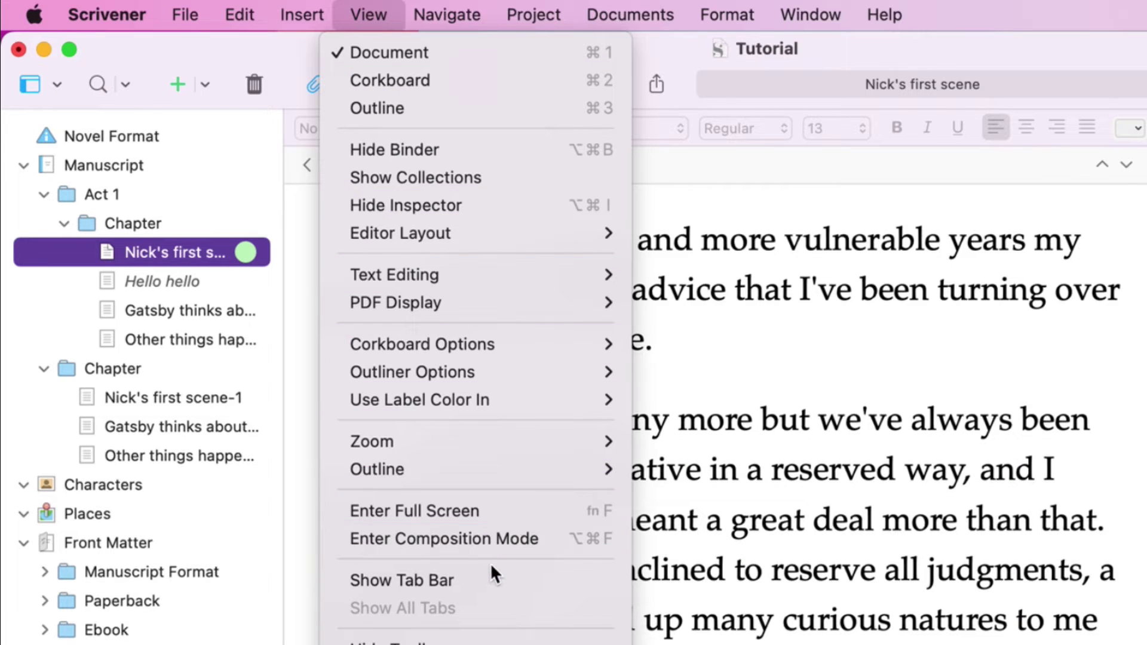
mouse_move(552, 406)
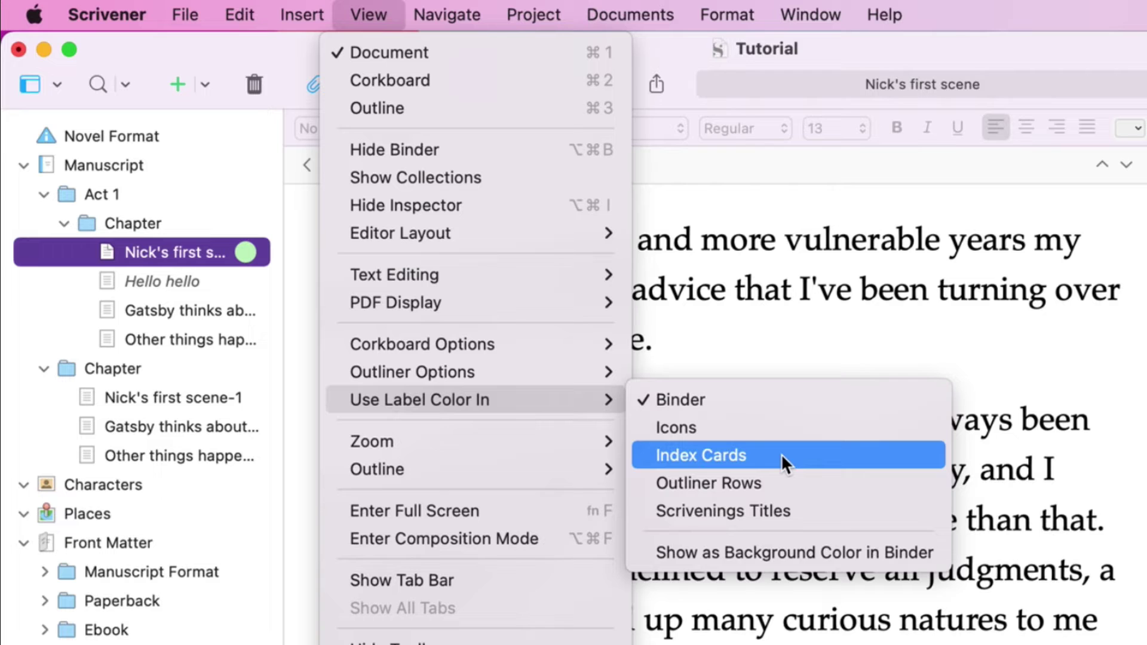
click(791, 553)
Assign the Orange label to the "Hello hello" scene.
click(204, 287)
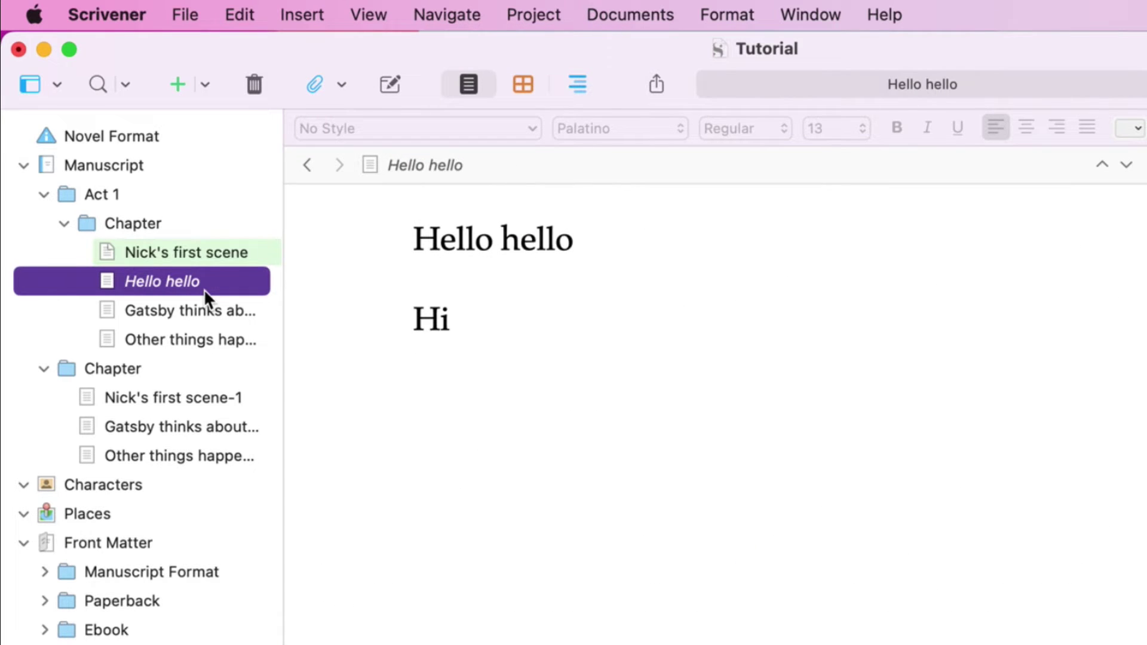
right_click(204, 290)
mouse_move(314, 429)
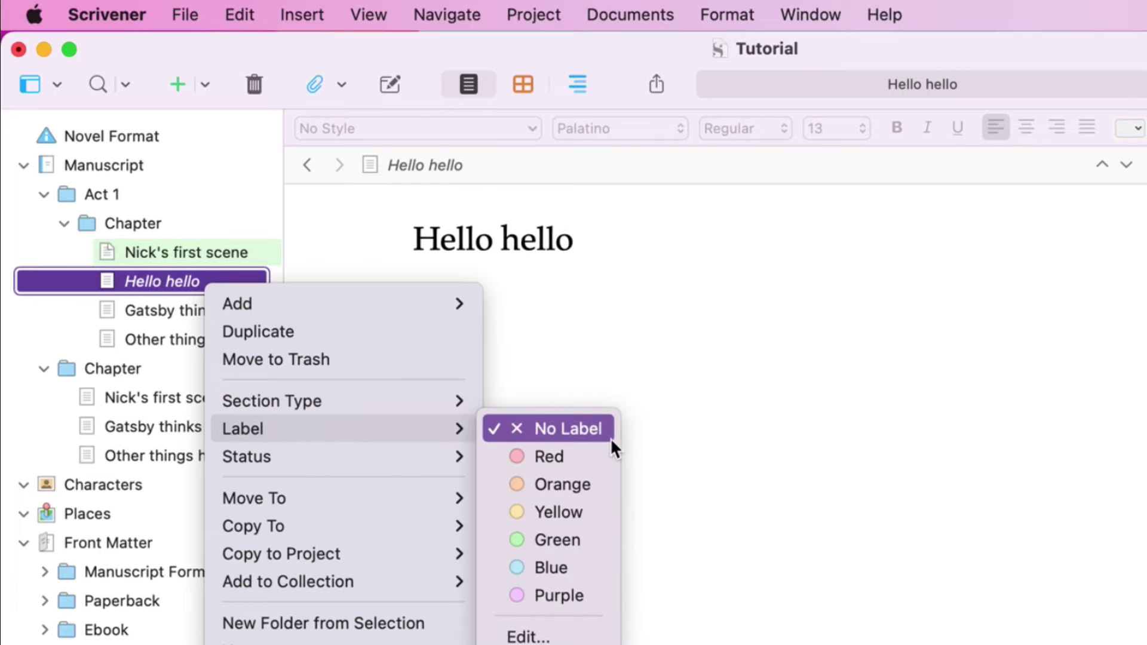
click(597, 479)
Assign the Blue label to the "Gatsby thinks about Daisy" scene in Act 1.
click(192, 314)
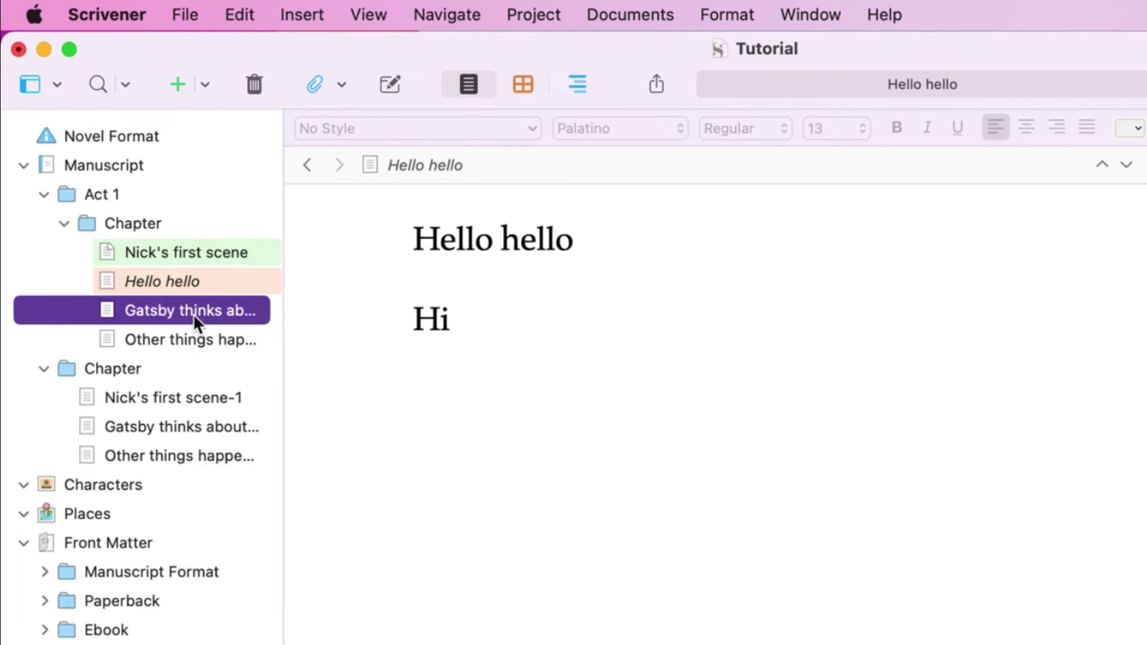
right_click(192, 313)
mouse_move(420, 458)
click(582, 593)
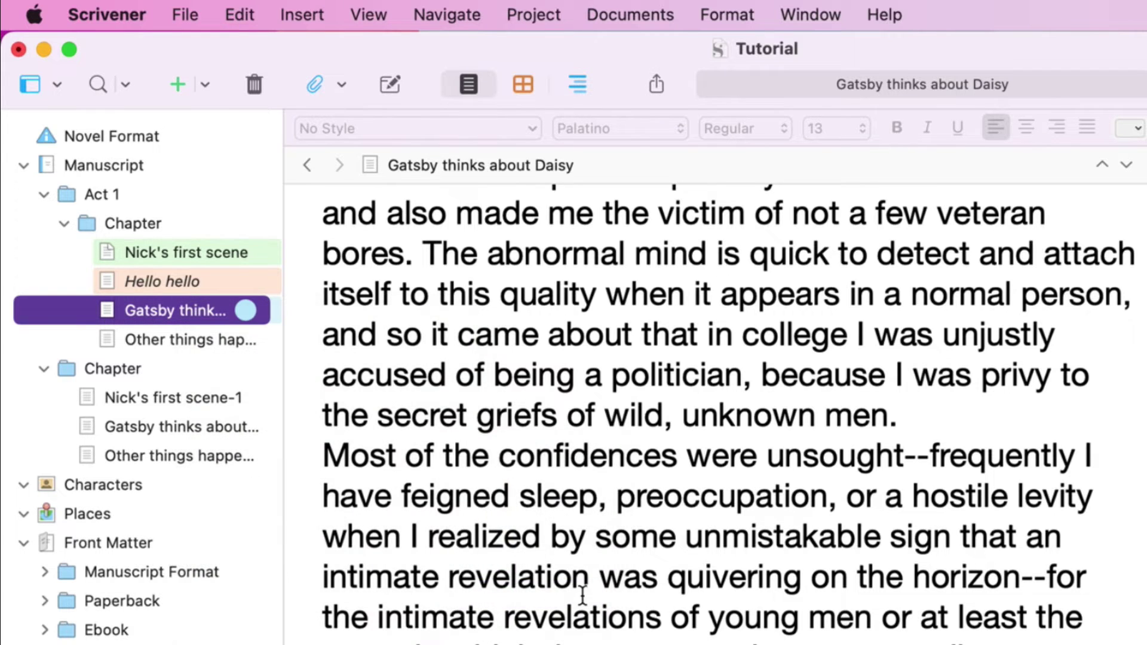
Review the color-coded scenes of the Act 1 chapter and assign the Blue label to "Other things happen".
click(200, 340)
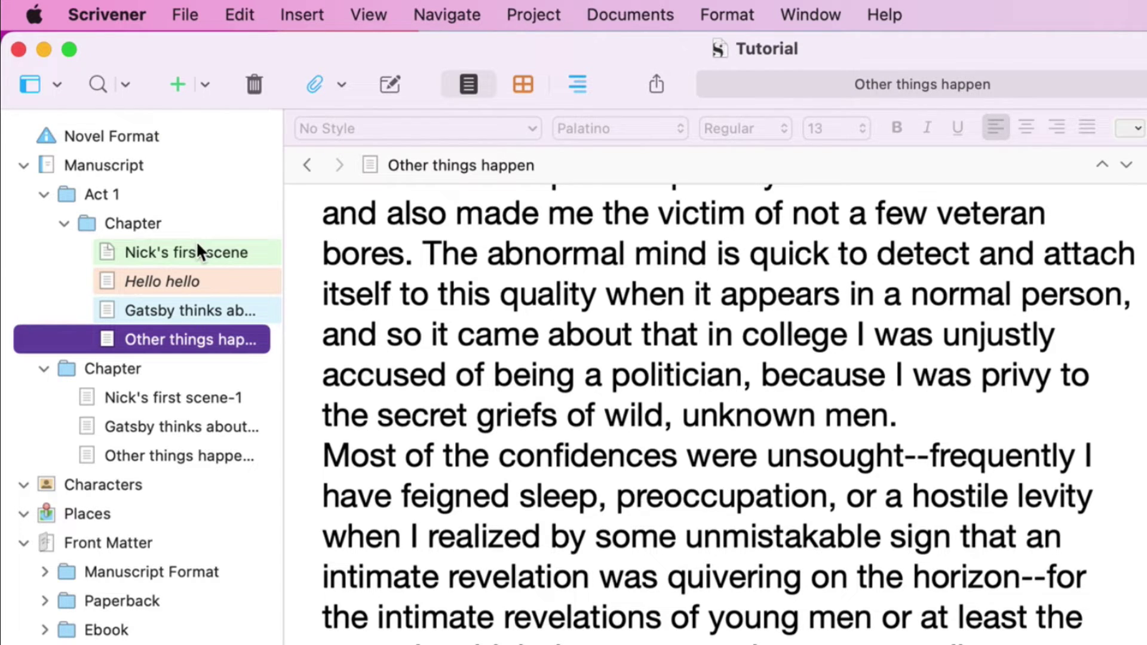
click(227, 265)
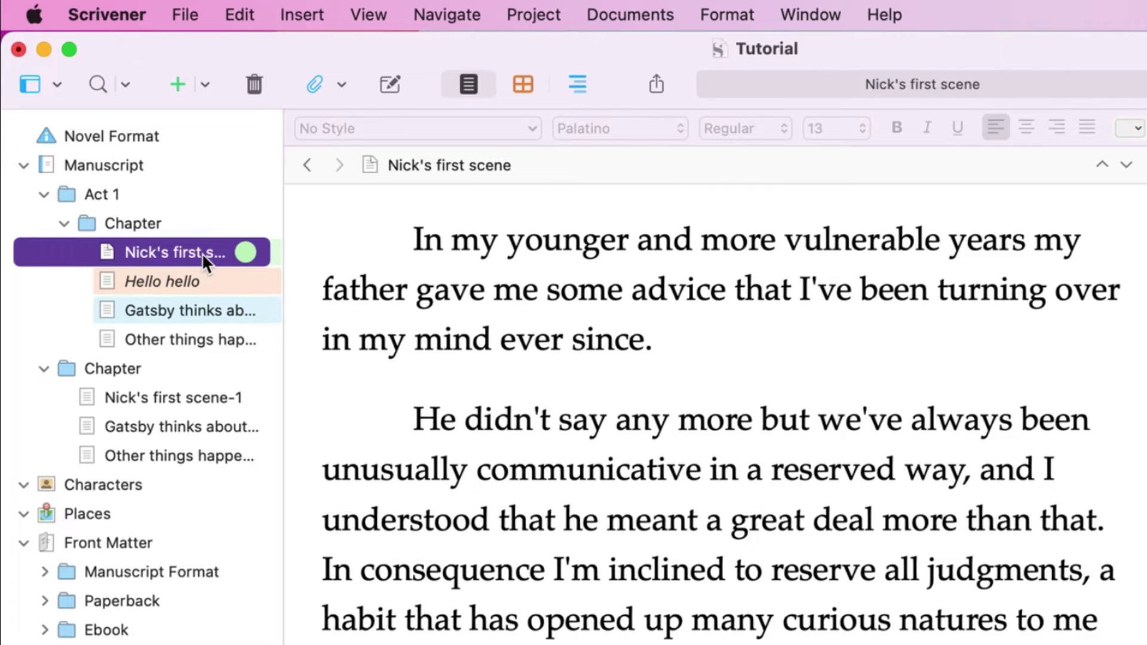
click(212, 289)
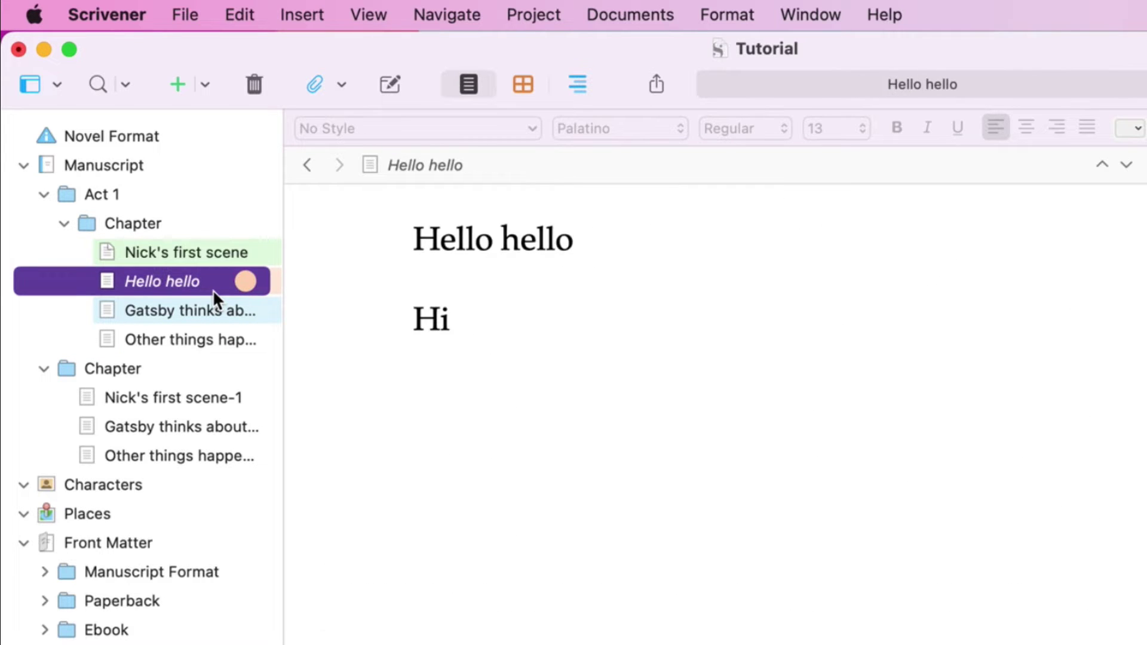
click(211, 308)
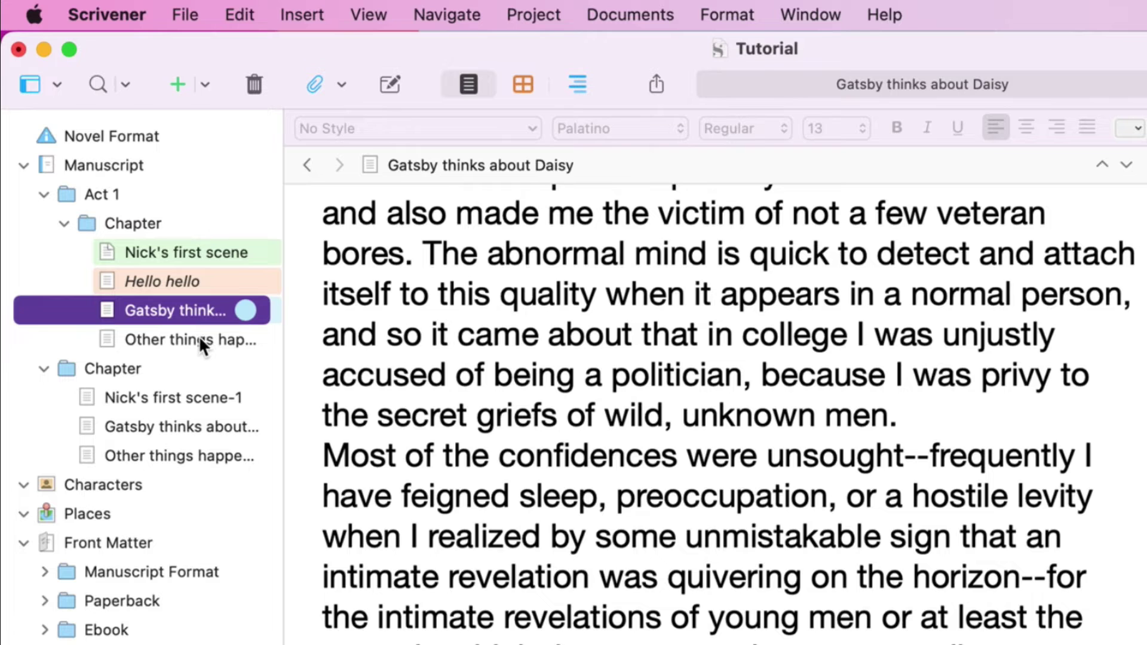
right_click(199, 336)
mouse_move(267, 471)
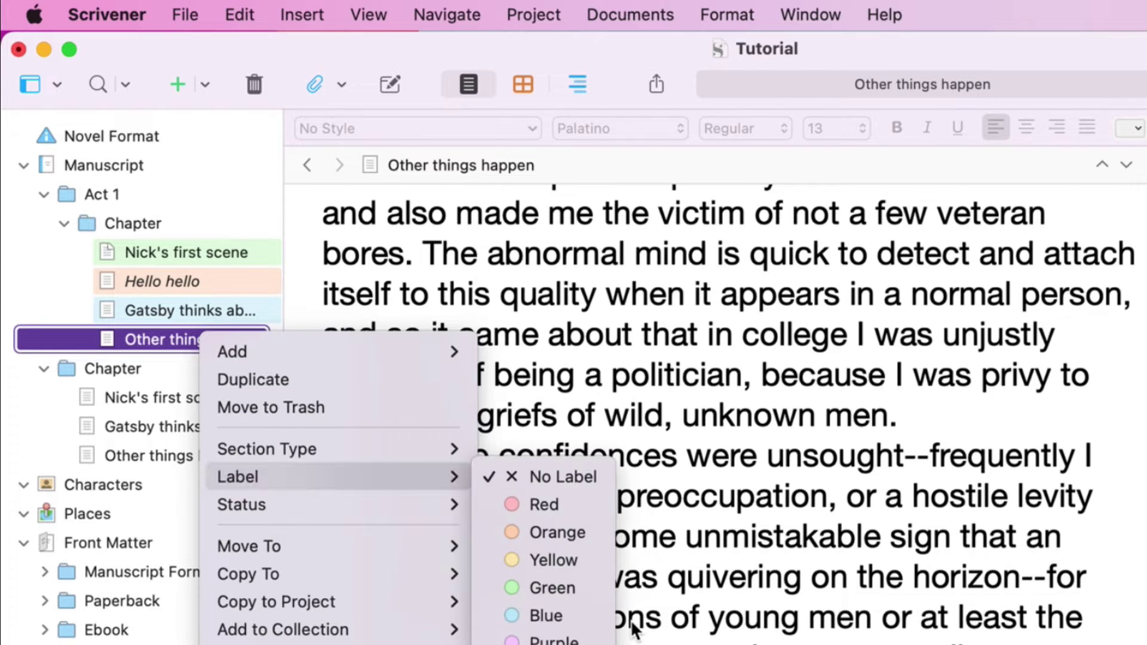
click(508, 617)
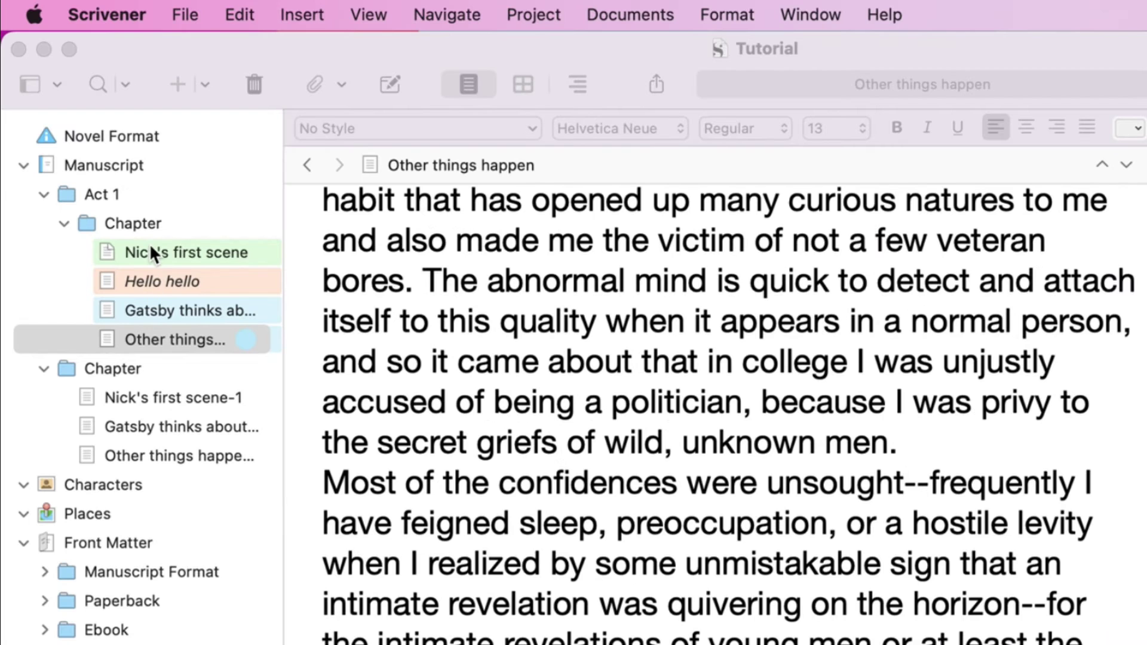
Select both chapters with all their scenes and arrange their corkboard index cards by label.
click(127, 227)
click(128, 226)
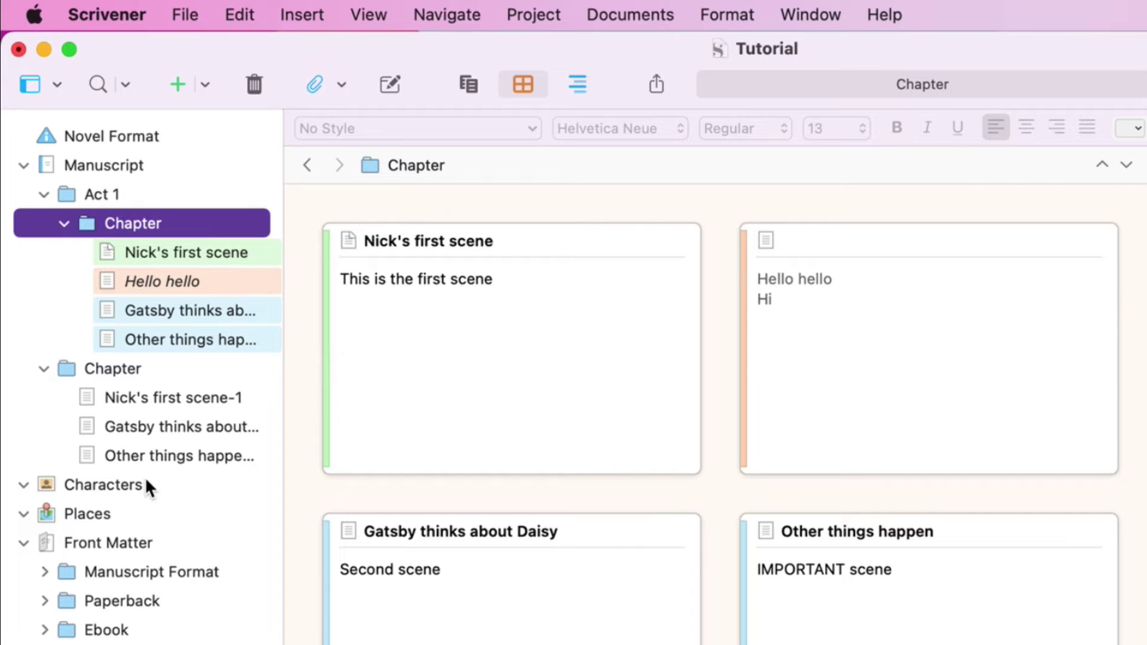
shift+click(166, 456)
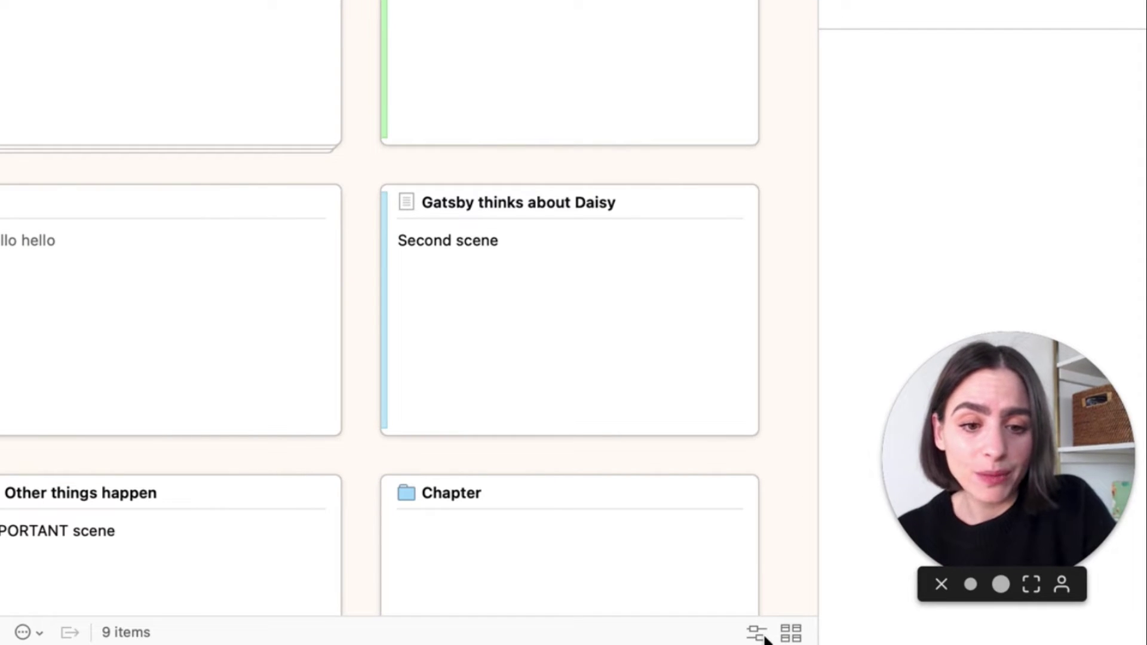
click(756, 632)
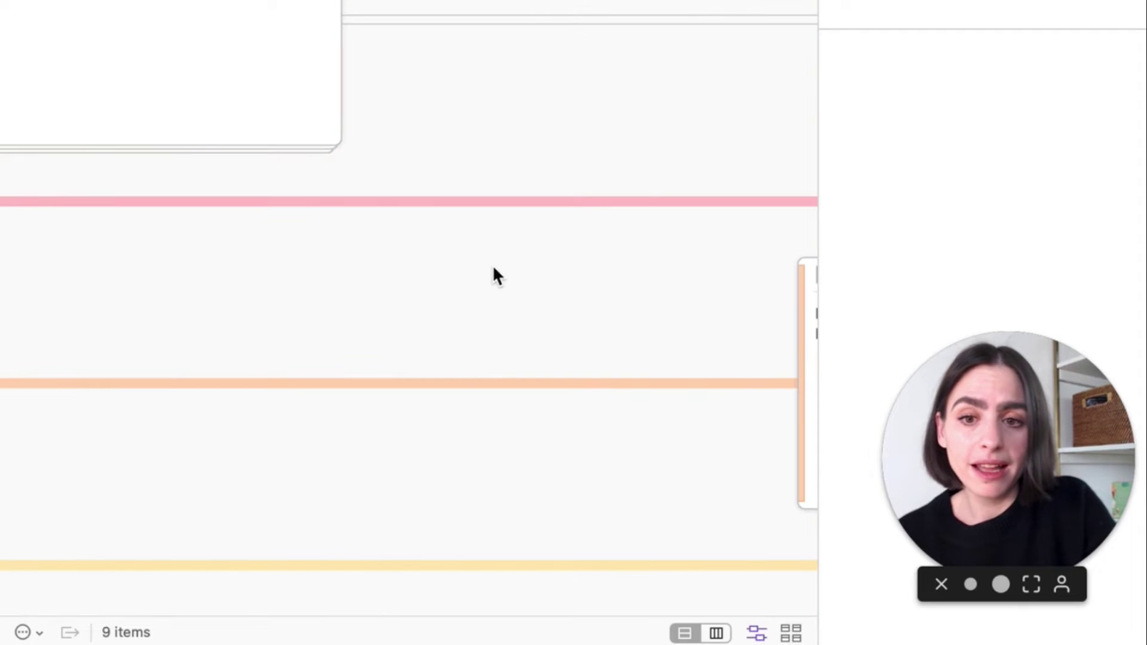
Examine how the scene cards are distributed along the colored label lines on the corkboard.
scroll(734, 302, down, 2)
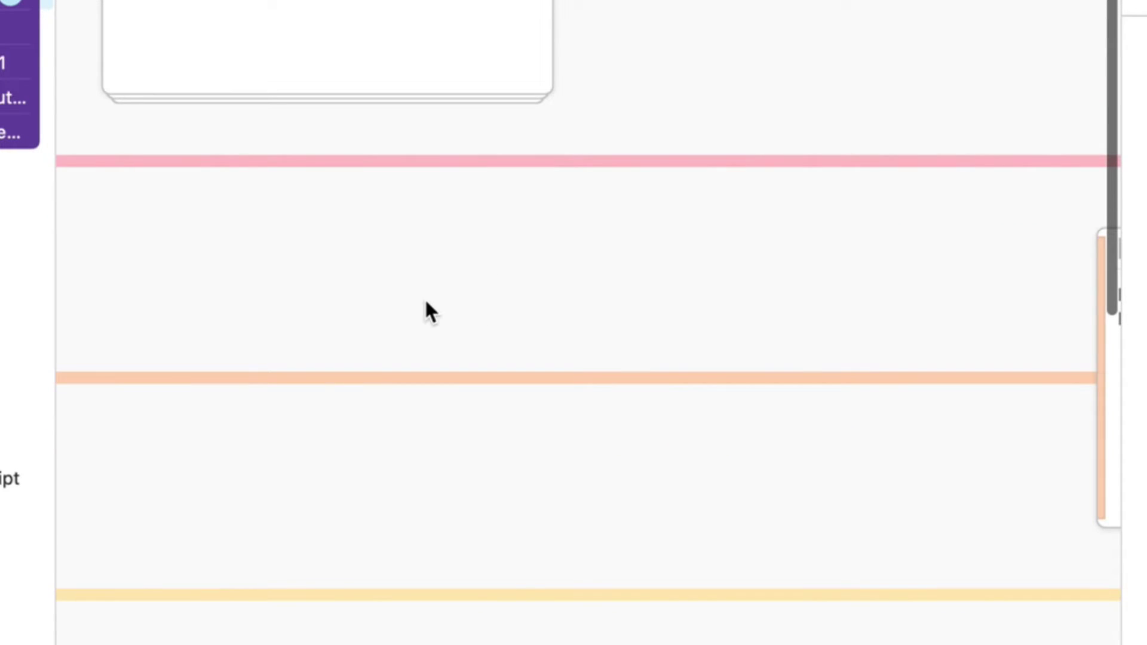
scroll(482, 337, up, 2)
scroll(481, 338, right, 5)
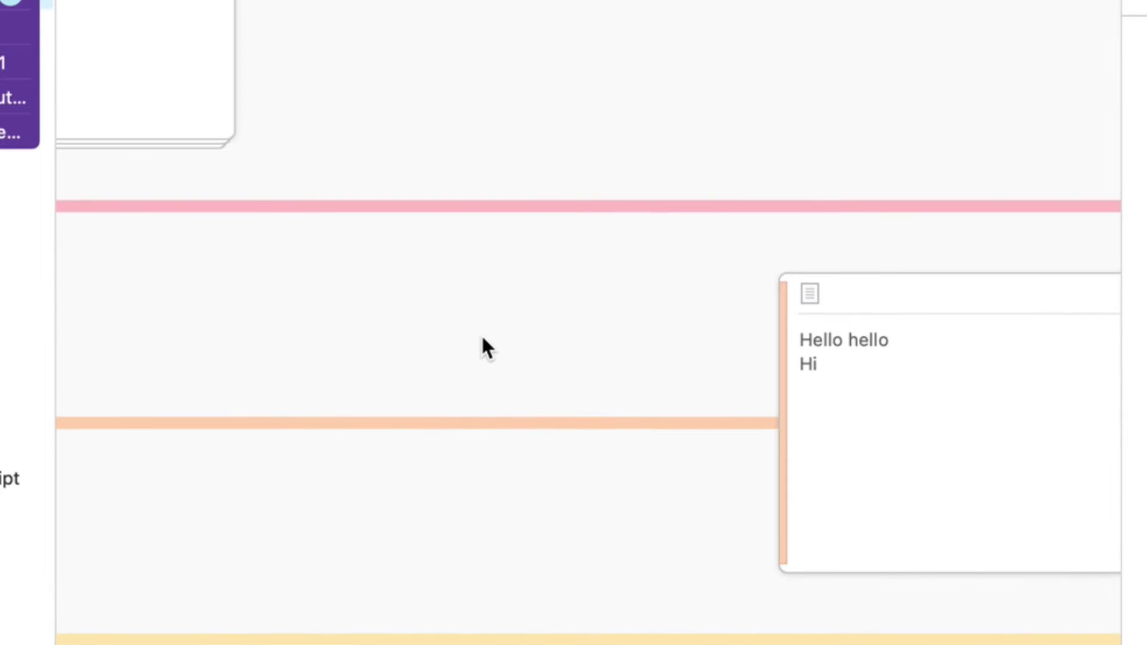
scroll(739, 144, left, 5)
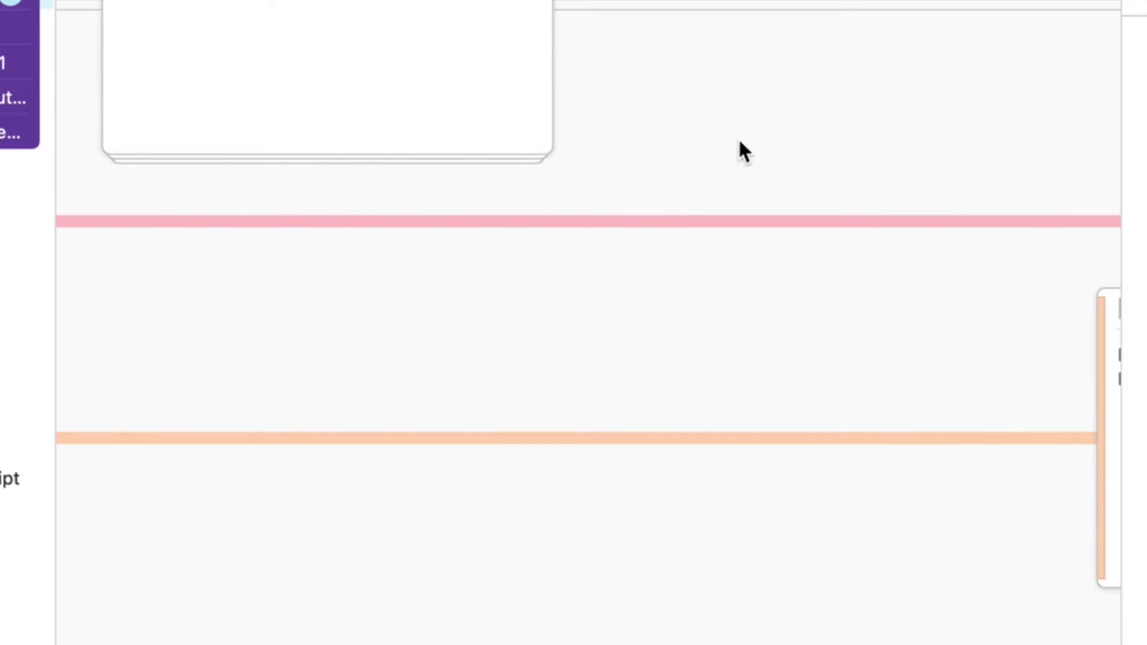
scroll(739, 144, right, 3)
scroll(739, 143, down, 5)
scroll(740, 143, left, 12)
scroll(740, 144, right, 3)
scroll(739, 143, down, 9)
scroll(739, 143, left, 7)
scroll(709, 264, right, 11)
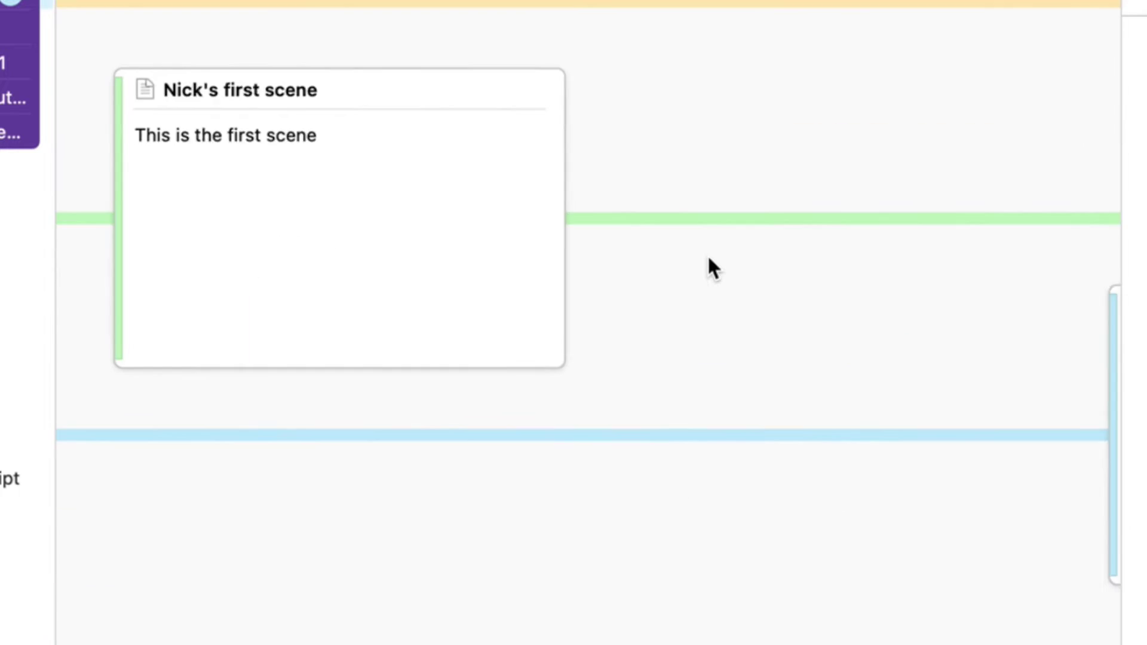
scroll(709, 263, left, 9)
scroll(709, 263, right, 1)
scroll(709, 264, left, 12)
scroll(709, 264, up, 1)
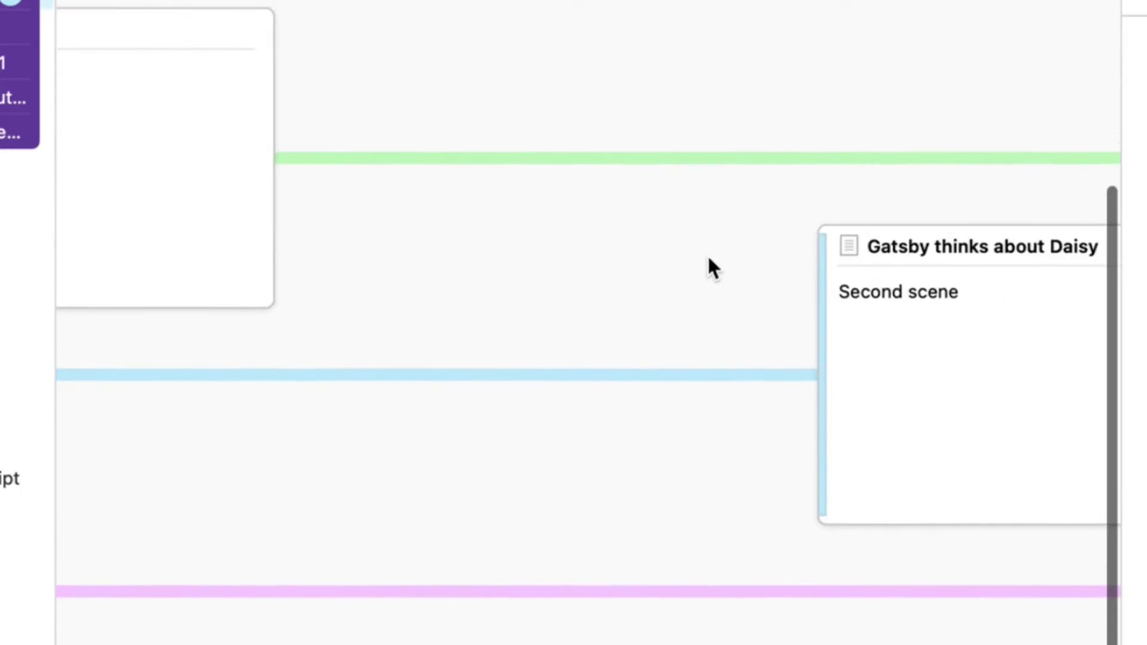
scroll(709, 263, down, 6)
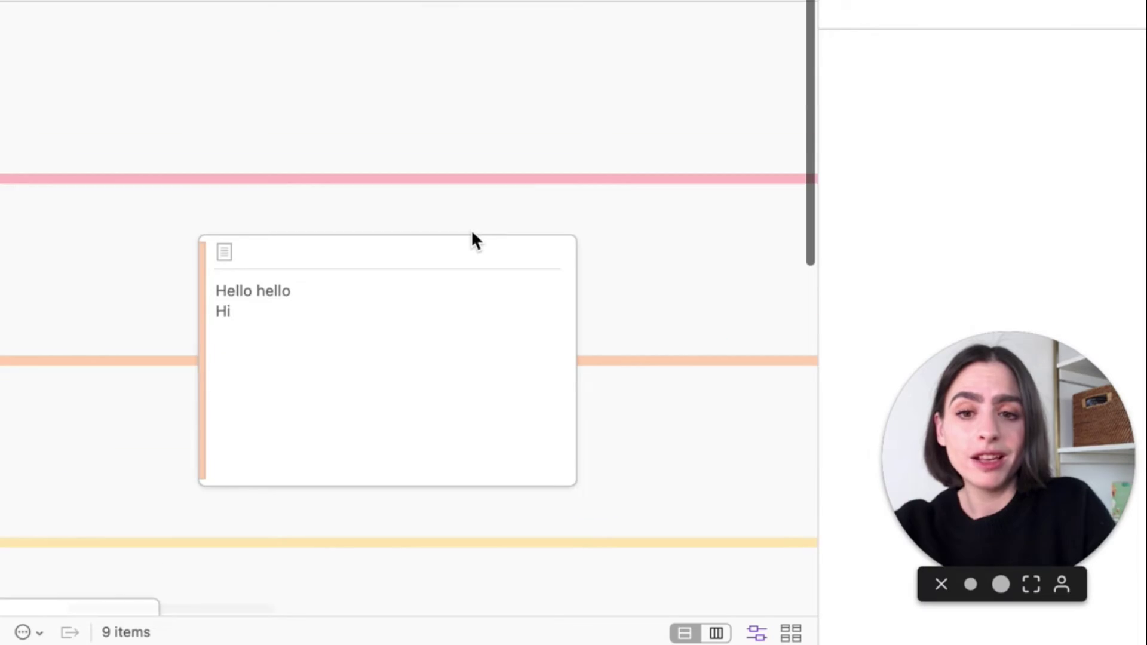
scroll(473, 239, left, 6)
scroll(473, 239, down, 1)
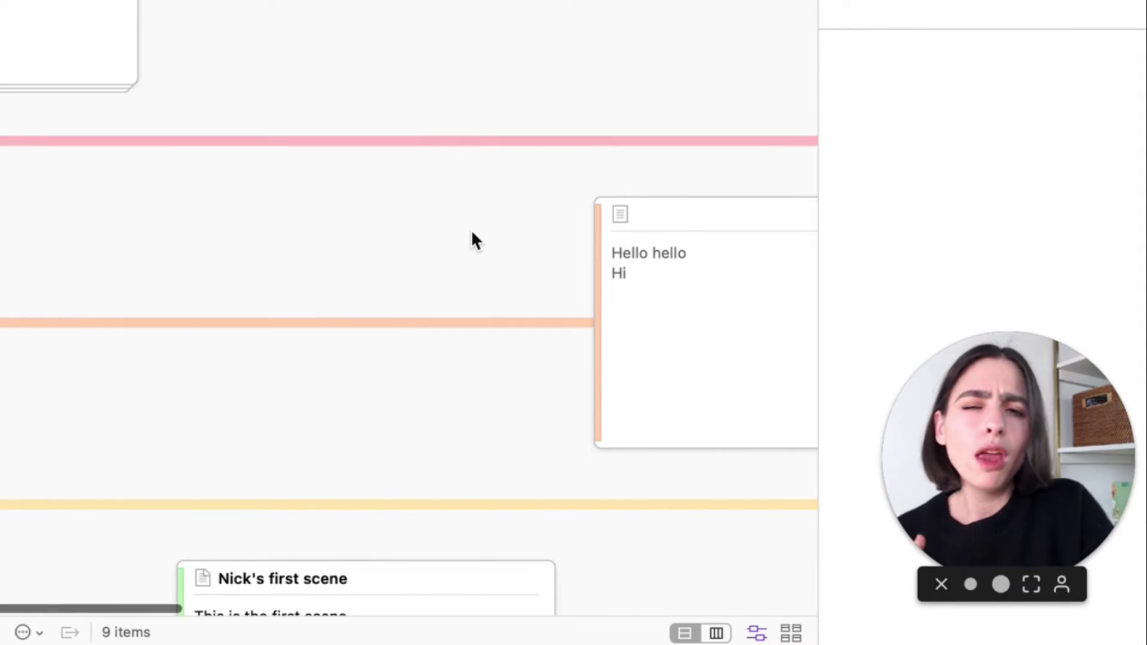
scroll(472, 234, left, 4)
scroll(473, 235, up, 1)
scroll(472, 234, down, 4)
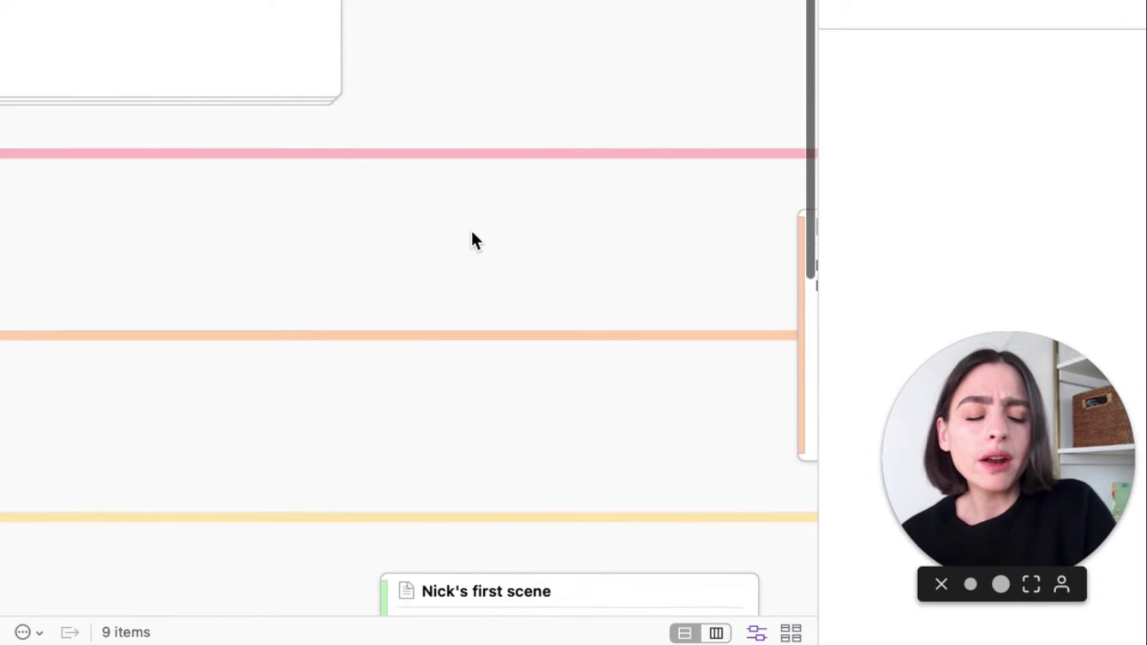
scroll(472, 239, down, 4)
scroll(472, 239, right, 5)
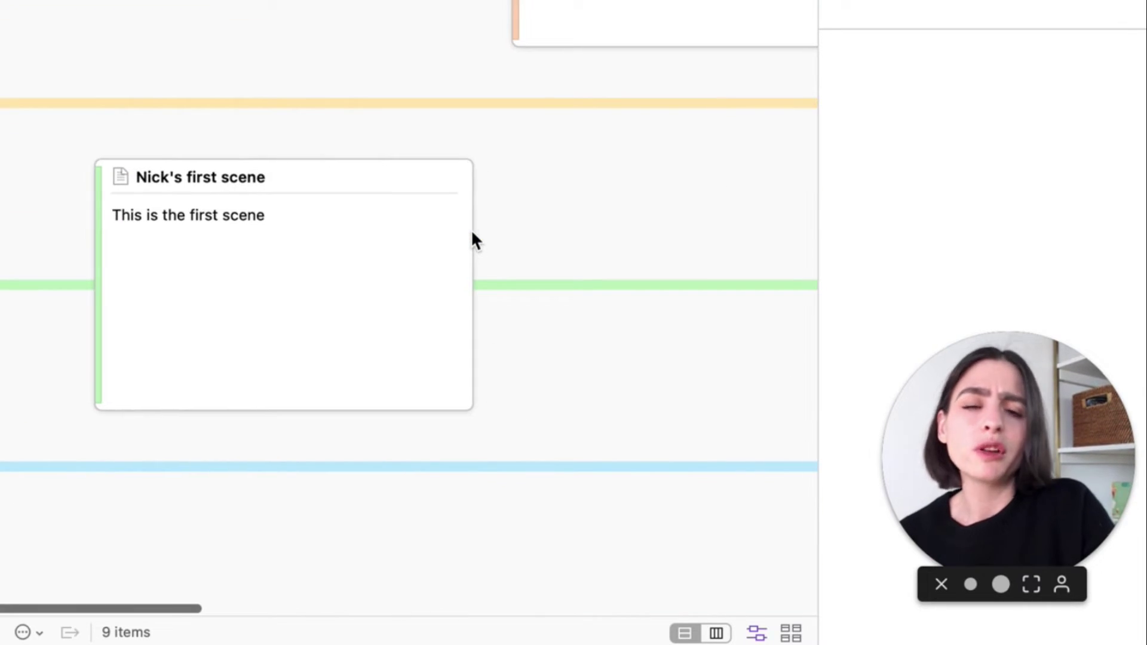
scroll(472, 239, right, 4)
scroll(472, 239, down, 1)
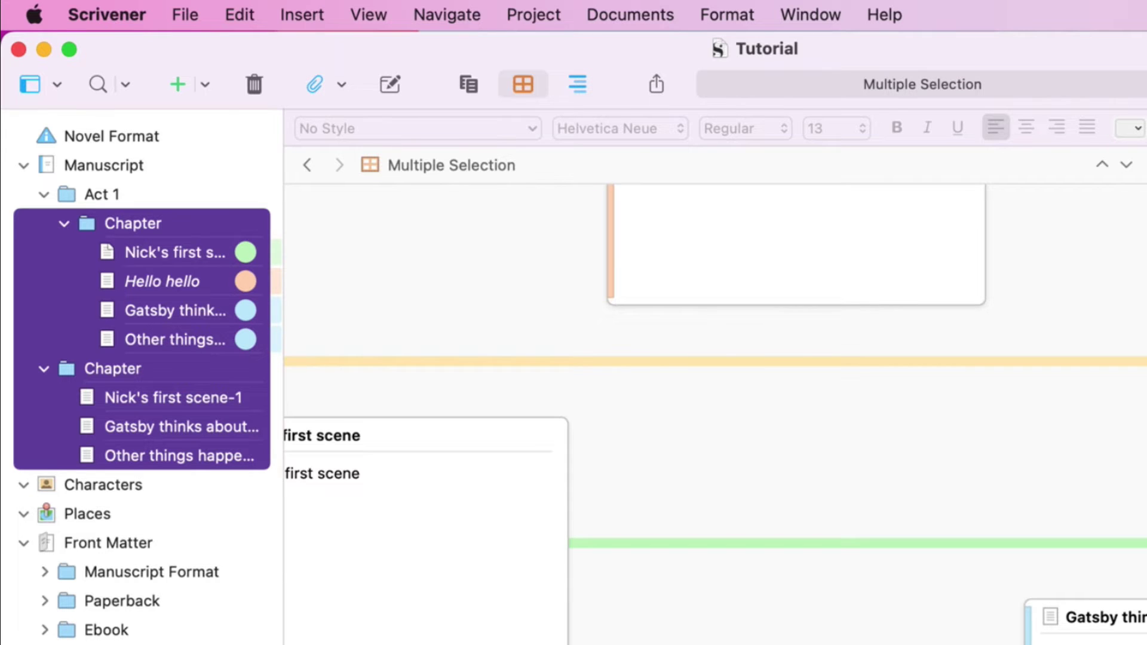
Change the icon of "Nick's first scene" in Act 1 to the Blue Notepad.
click(145, 256)
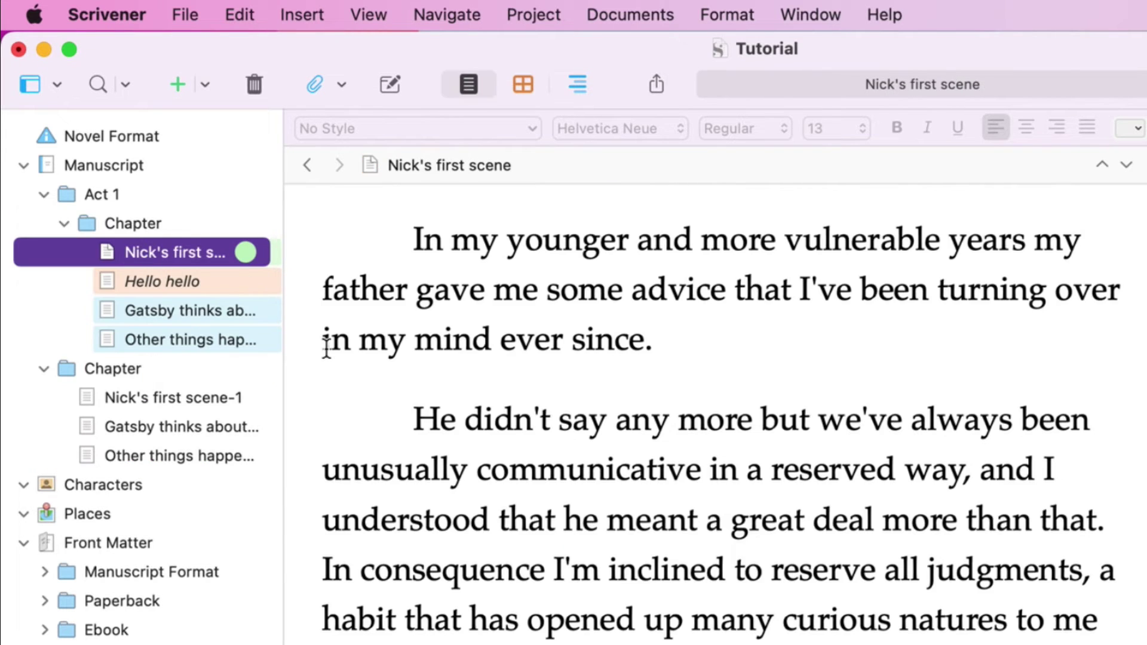
click(181, 318)
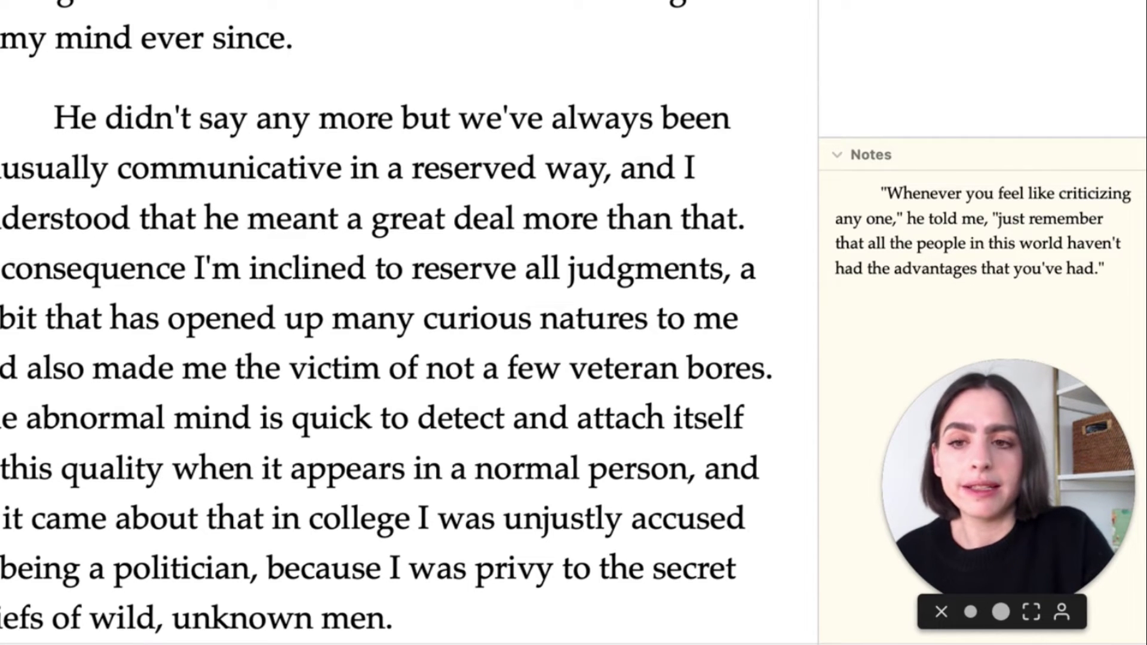
right_click(203, 21)
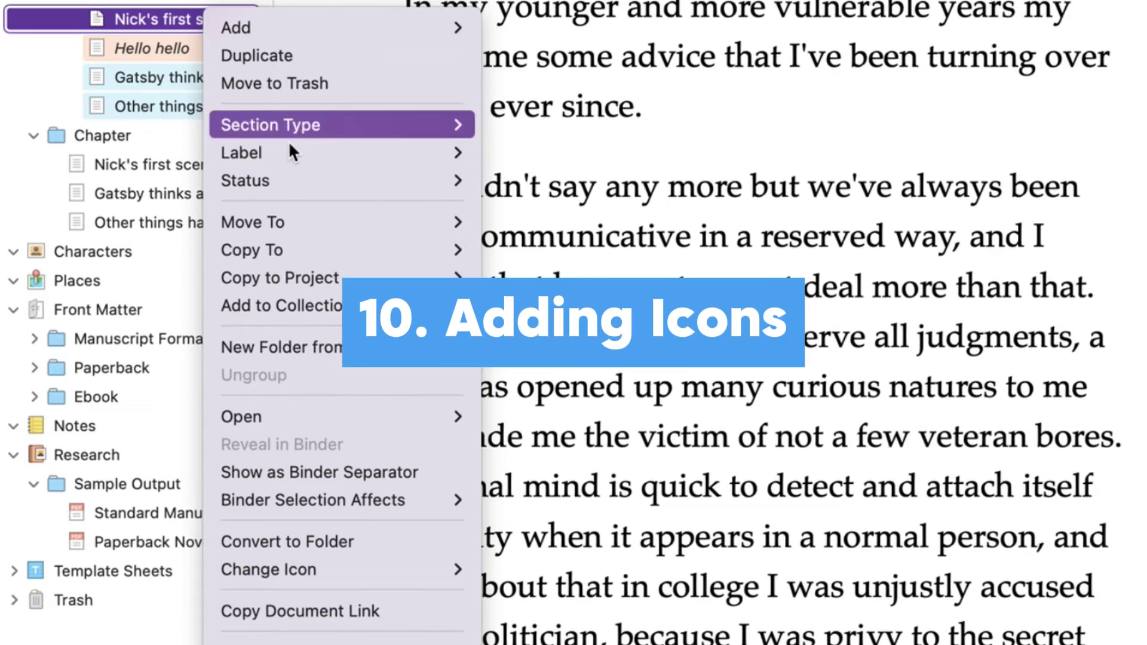
mouse_move(294, 159)
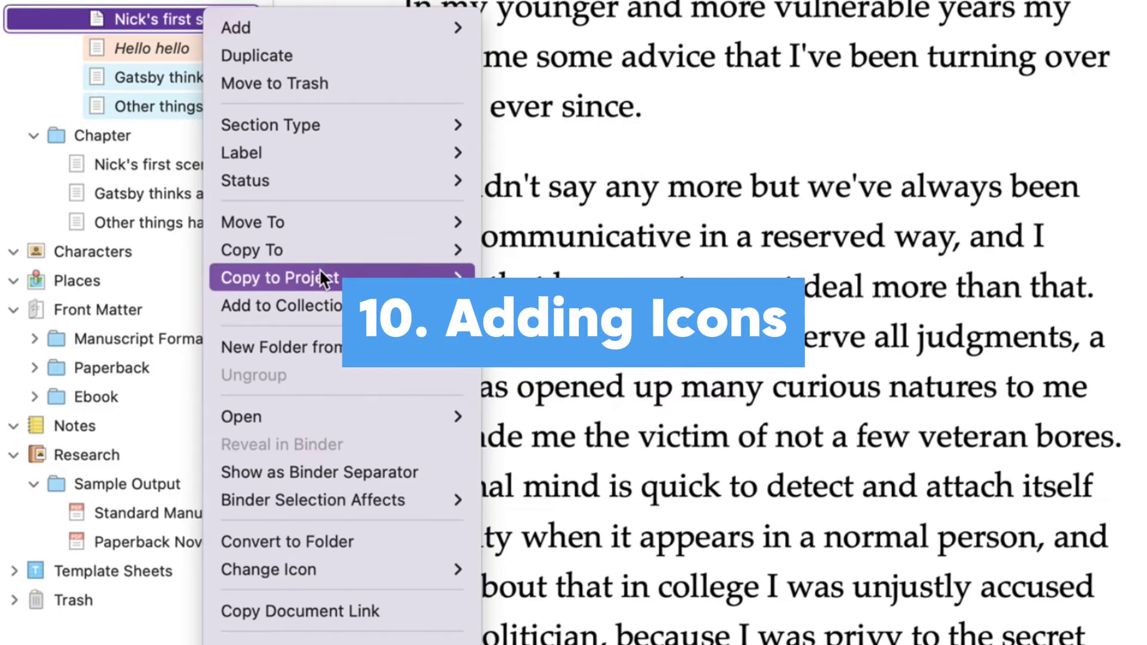
mouse_move(334, 570)
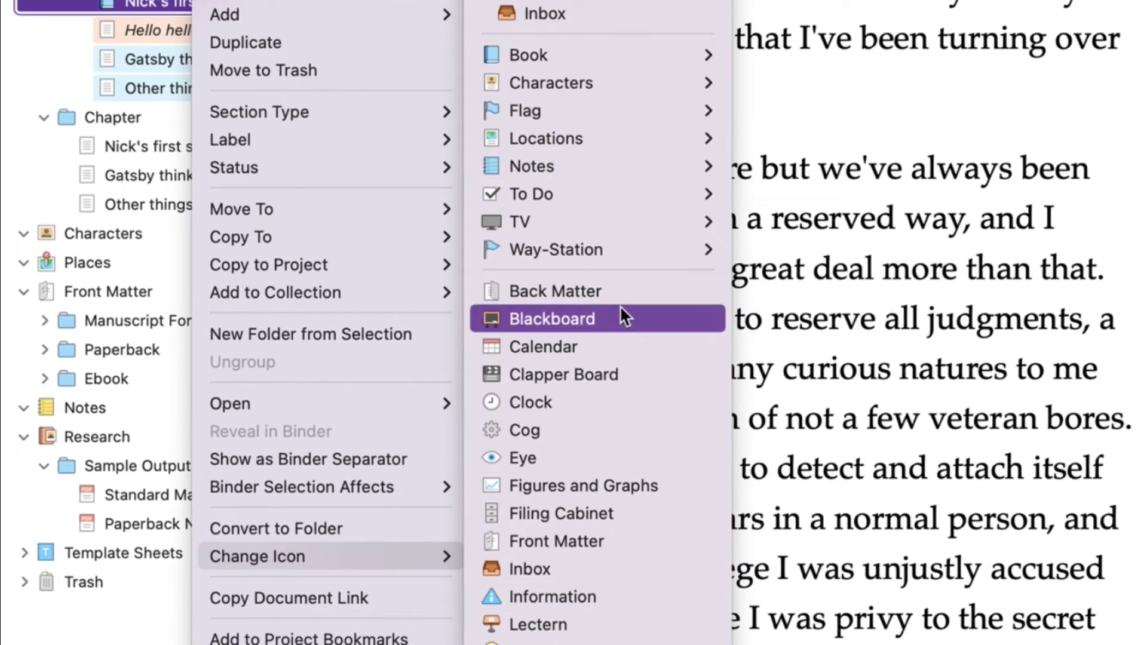
mouse_move(714, 184)
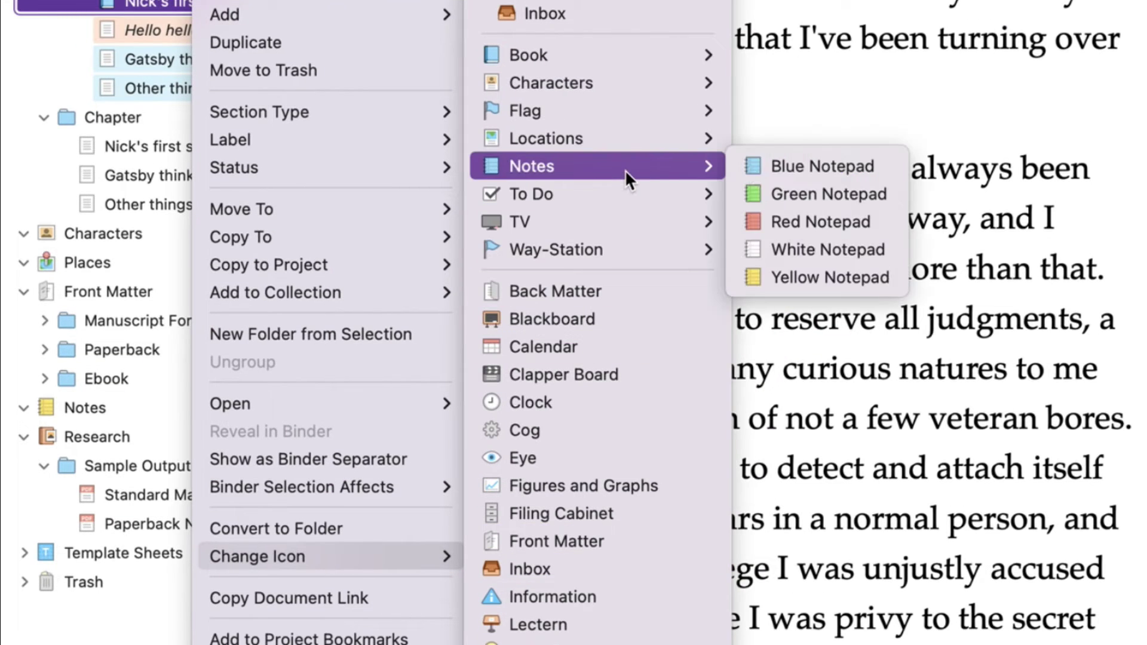
click(788, 168)
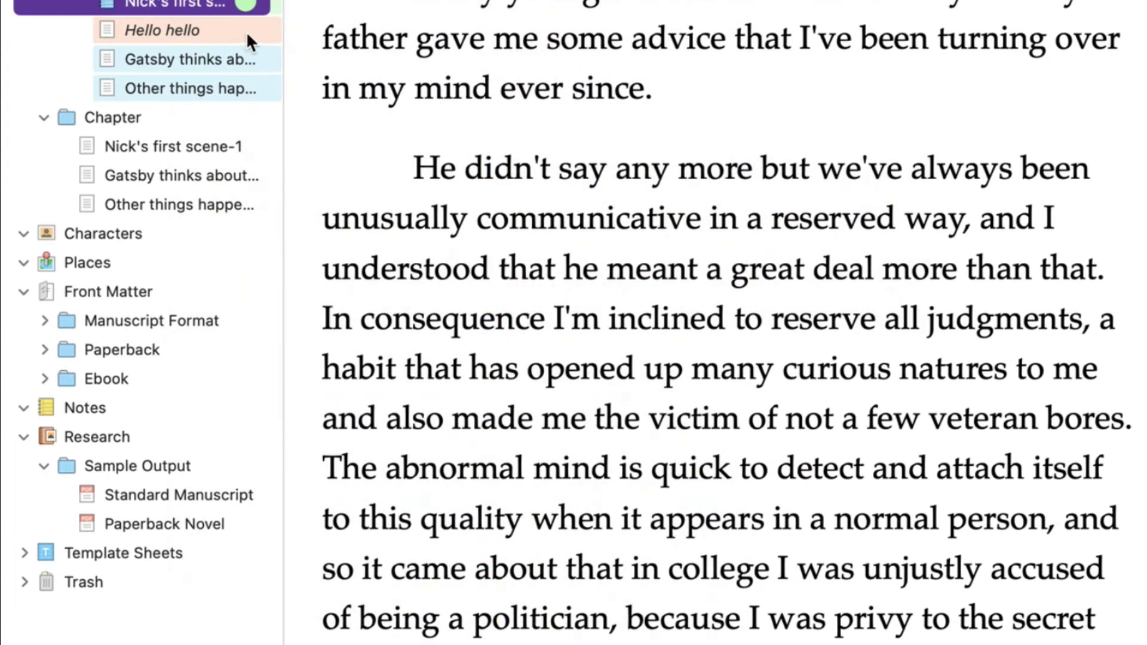
Change the icon of the "Hello hello" scene to the Clock.
click(213, 24)
right_click(199, 25)
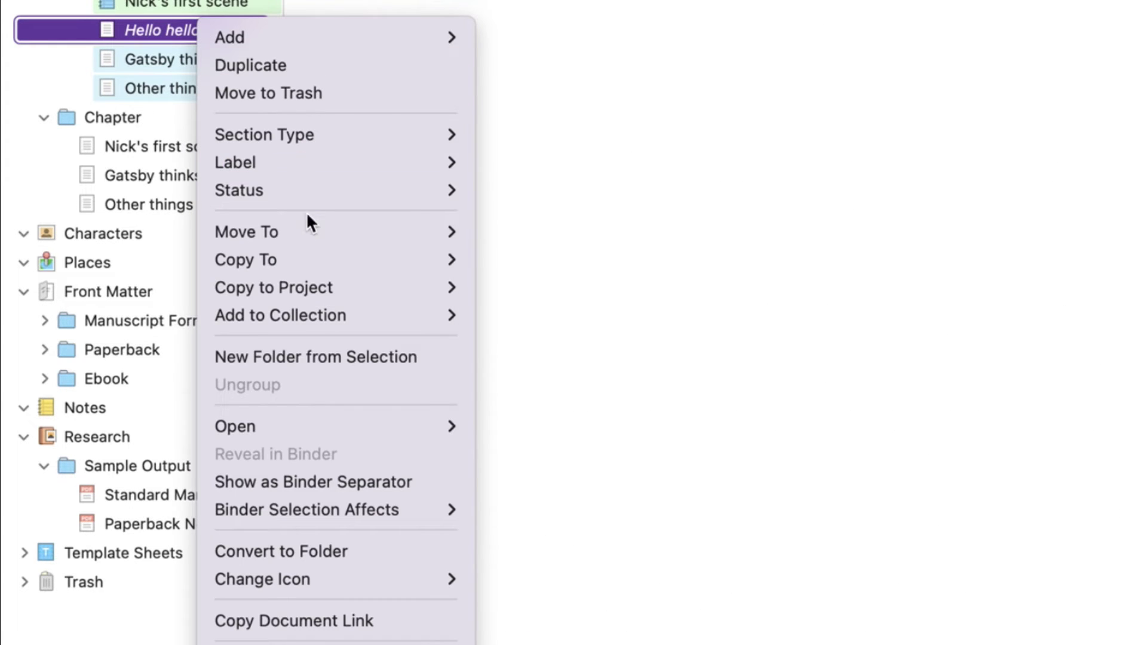
mouse_move(338, 588)
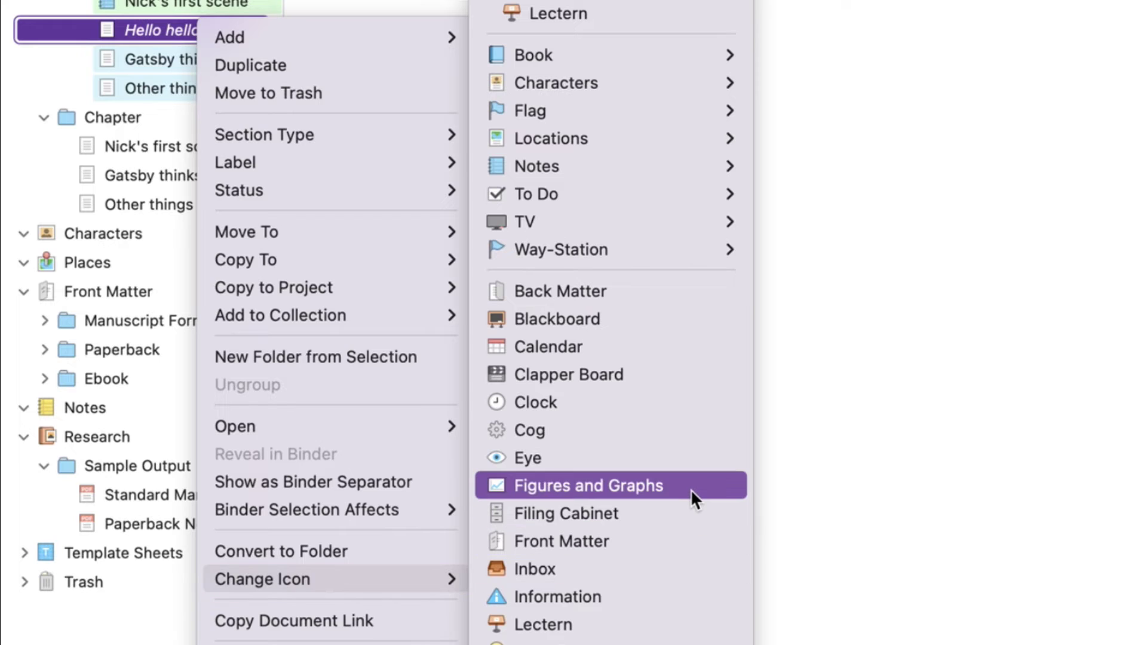
click(676, 412)
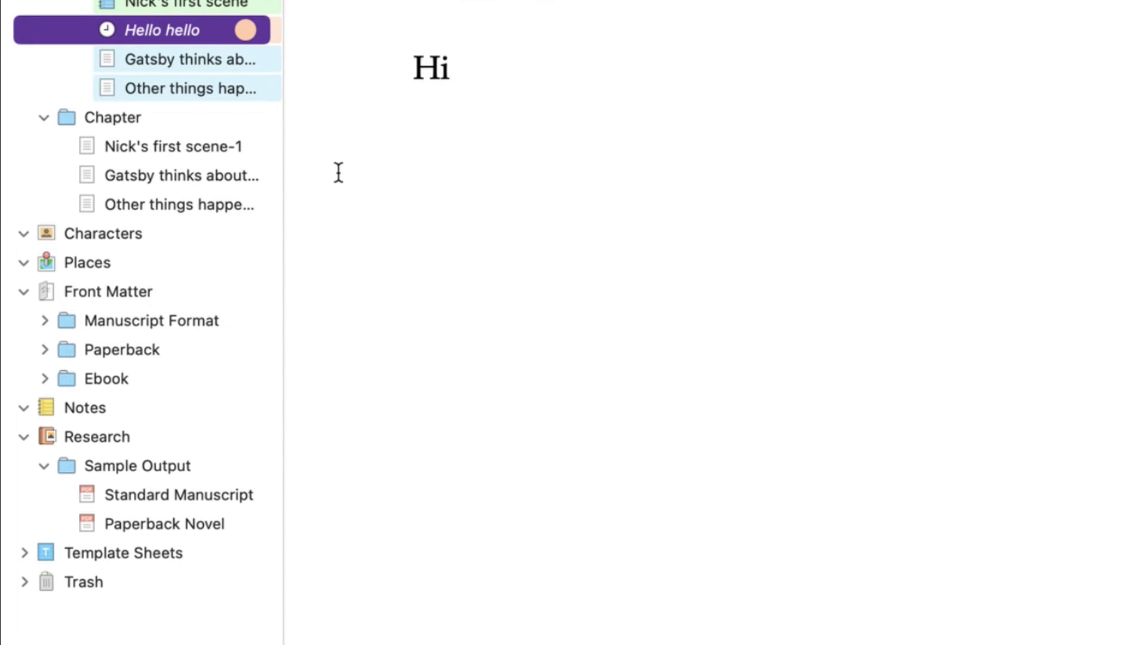
Change the icon of the "Gatsby thinks about Daisy" scene in Act 1 to the Inbox.
click(127, 58)
right_click(126, 56)
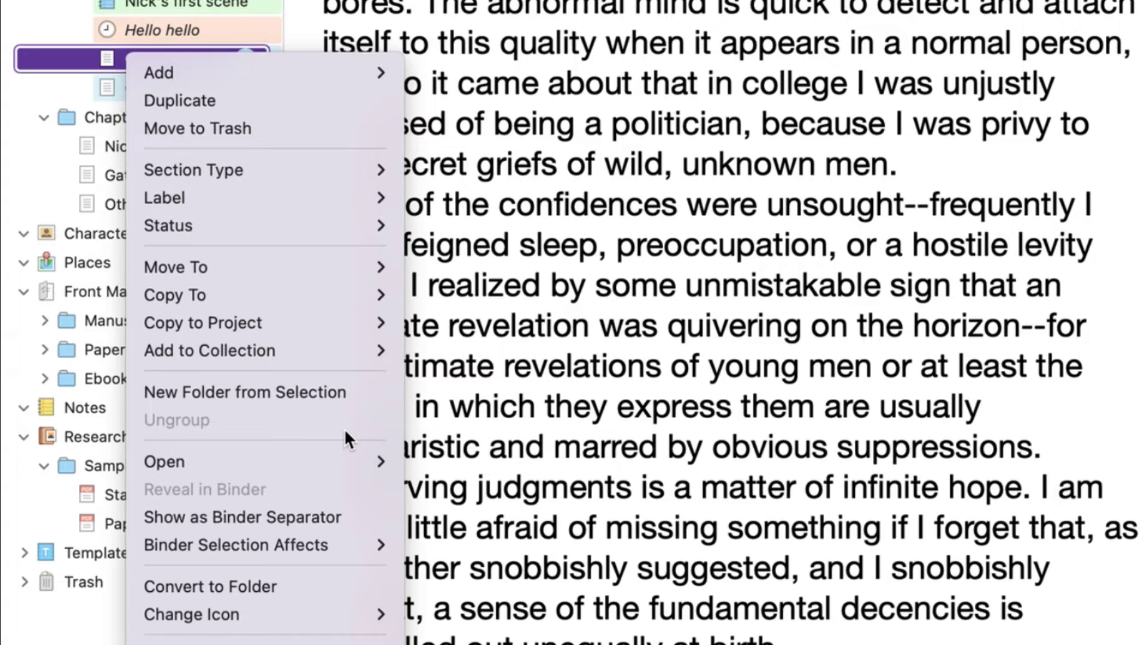
mouse_move(278, 620)
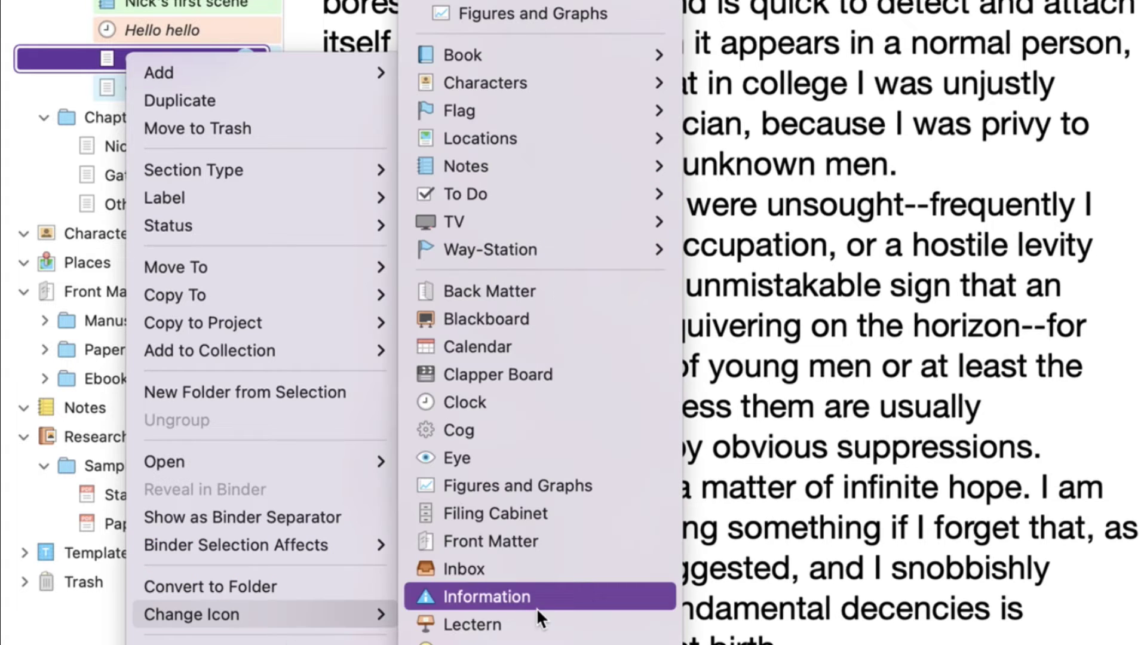
click(535, 572)
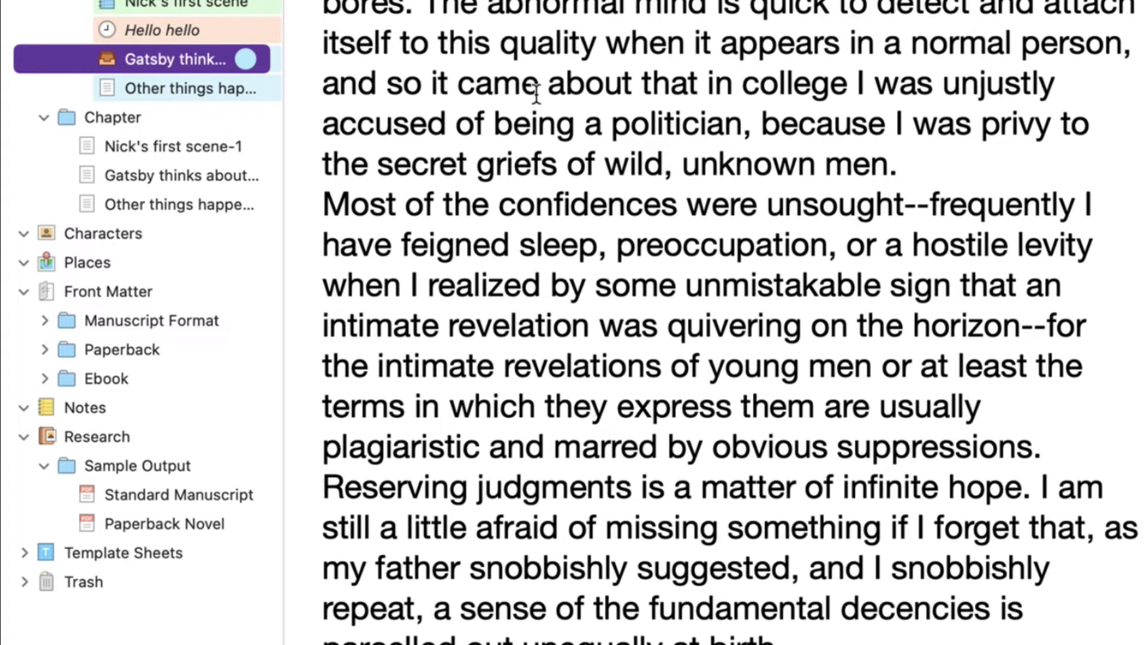
click(585, 166)
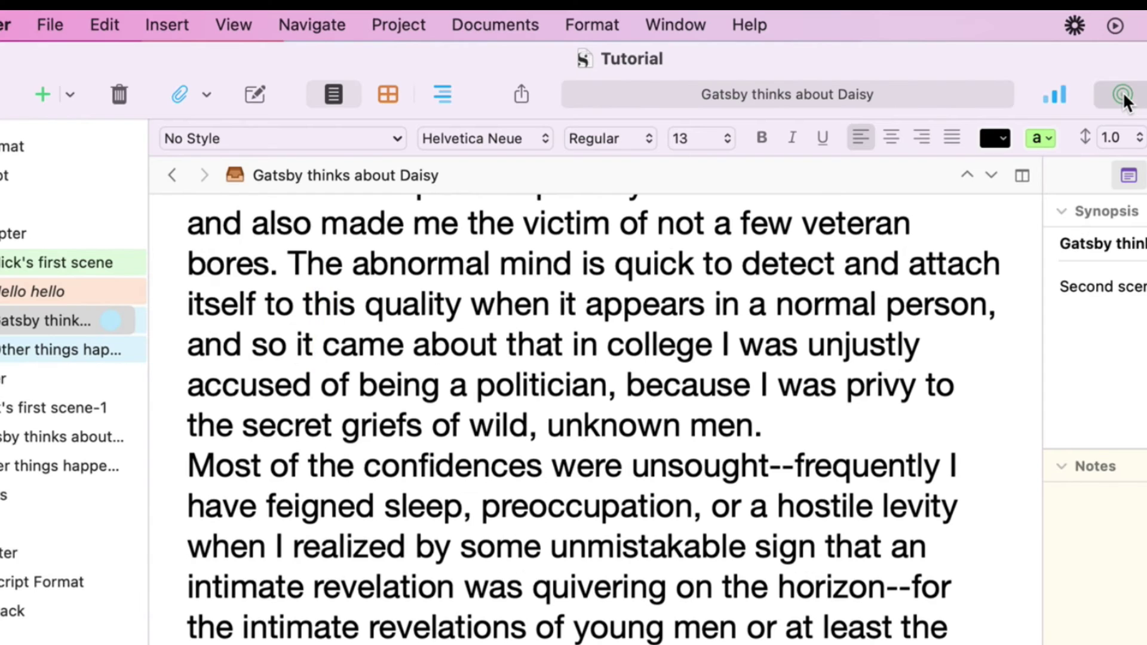
Show the project targets over the editor and set the manuscript target to 60,000 words.
click(1123, 94)
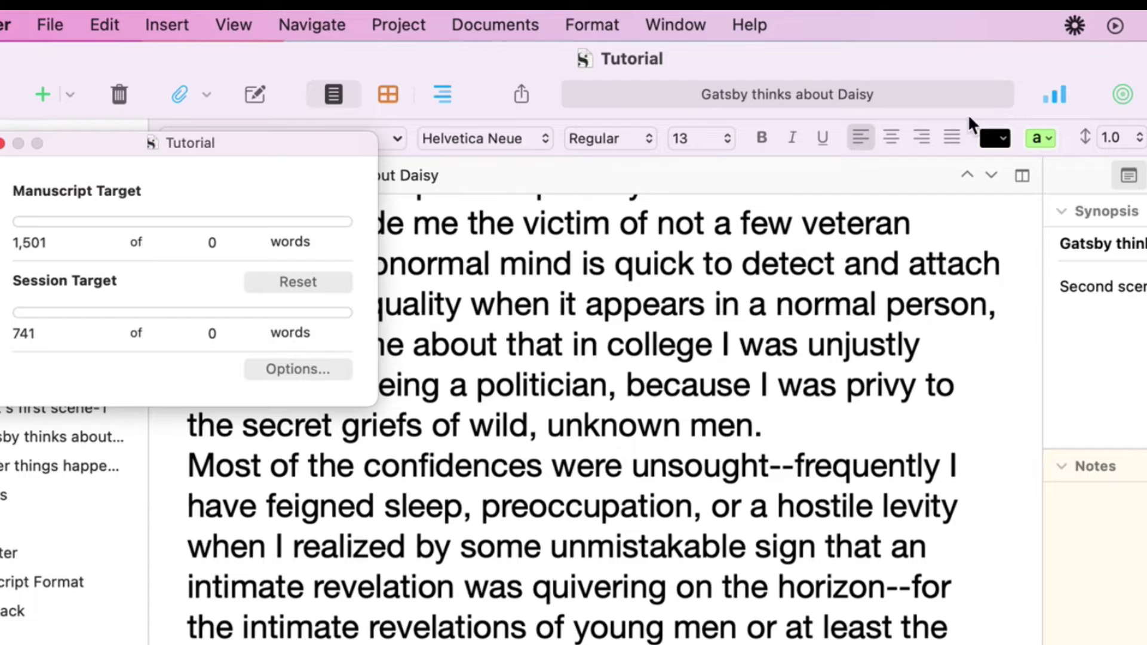
drag(244, 143, 725, 177)
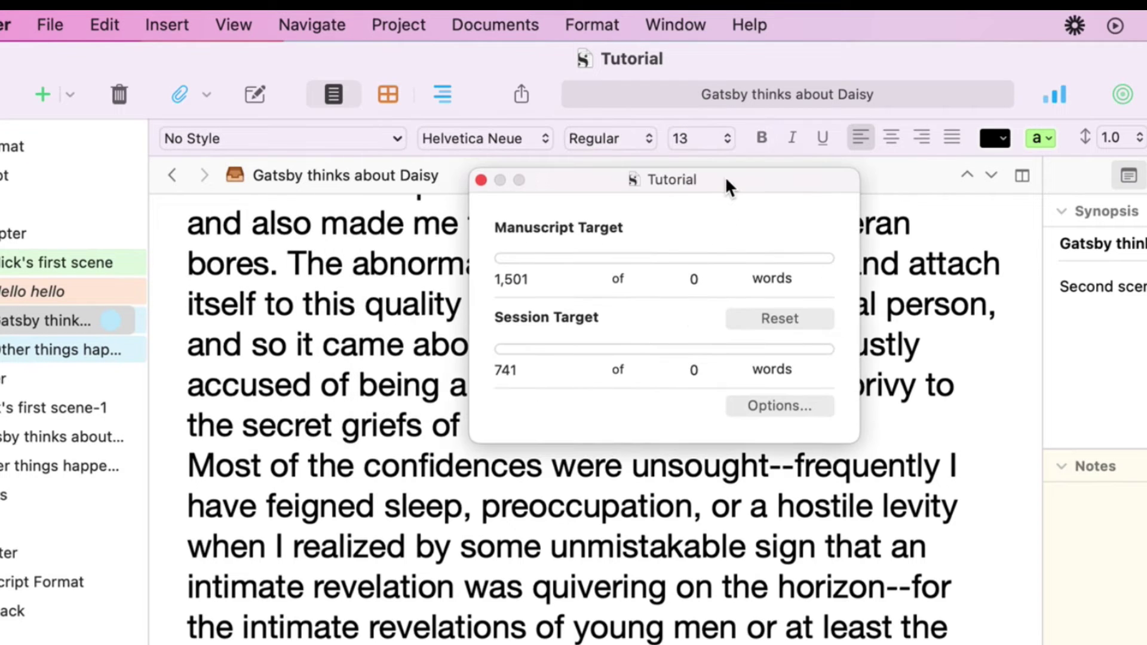
click(694, 276)
click(694, 277)
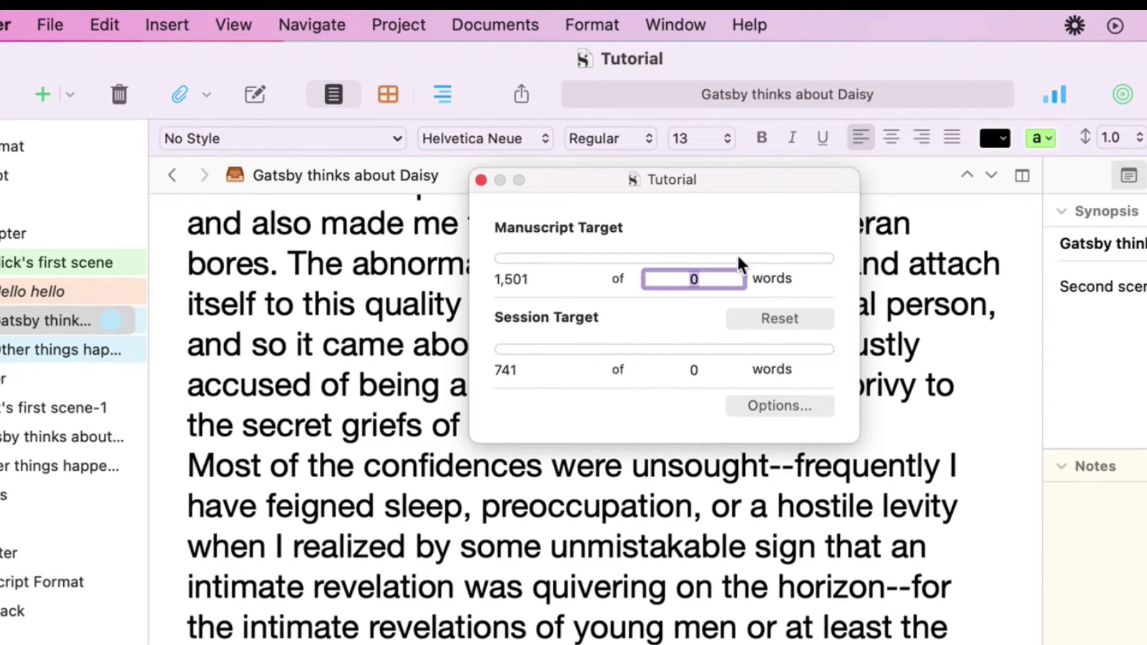
key(Return)
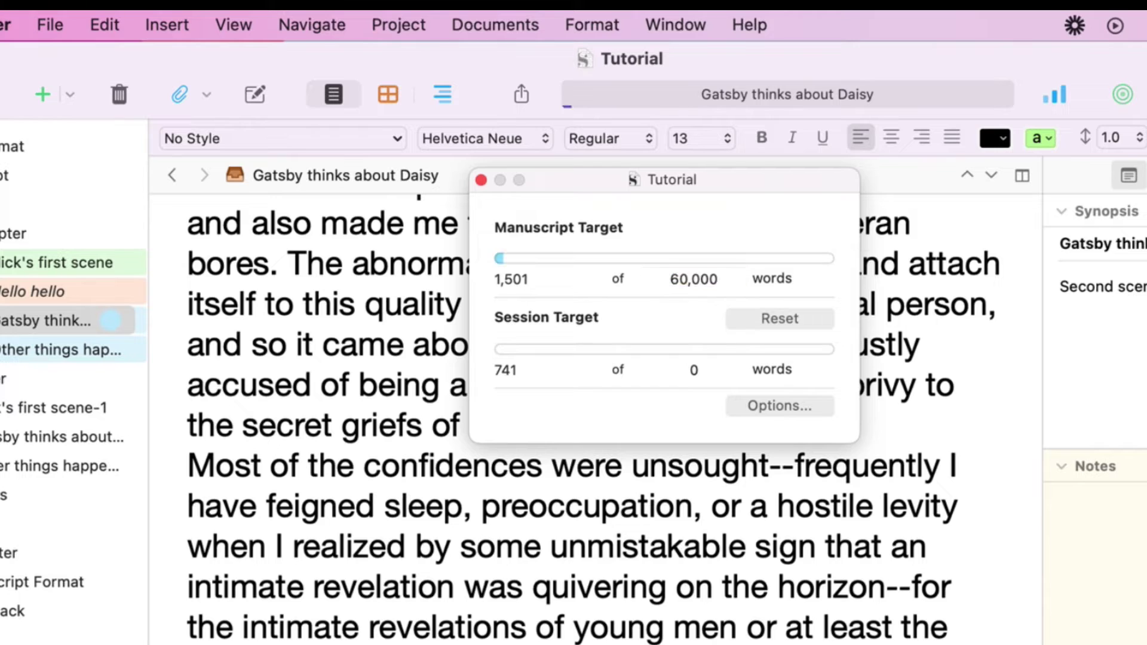
Set the session target to 1,000 words and close the project targets.
click(691, 371)
text(1000)
key(Return)
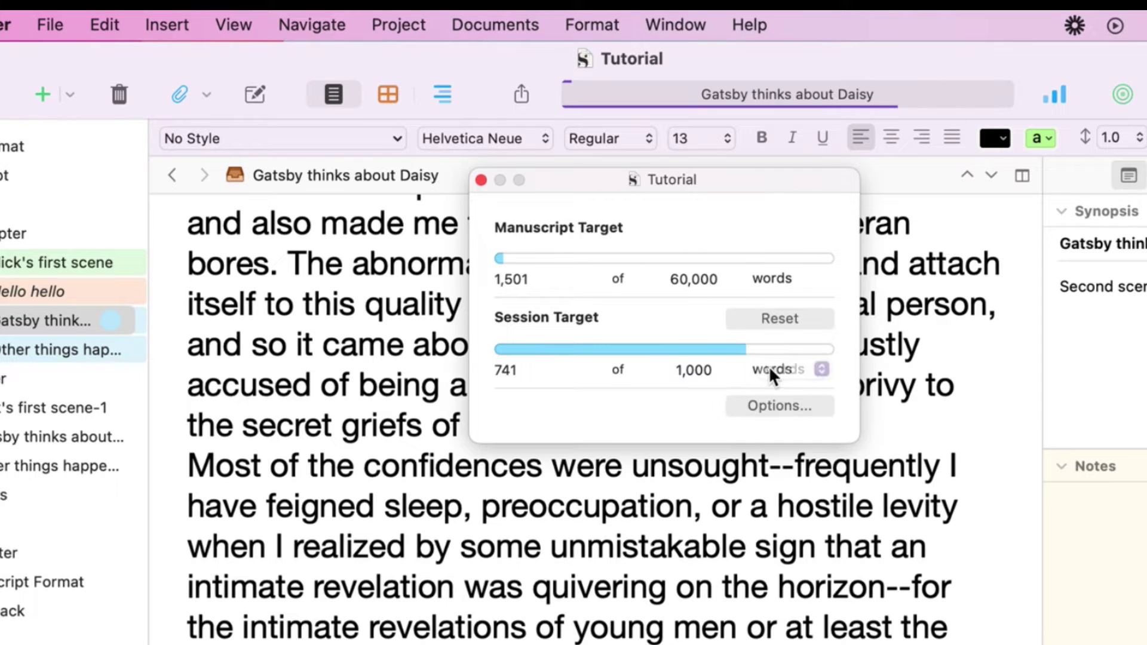
click(480, 180)
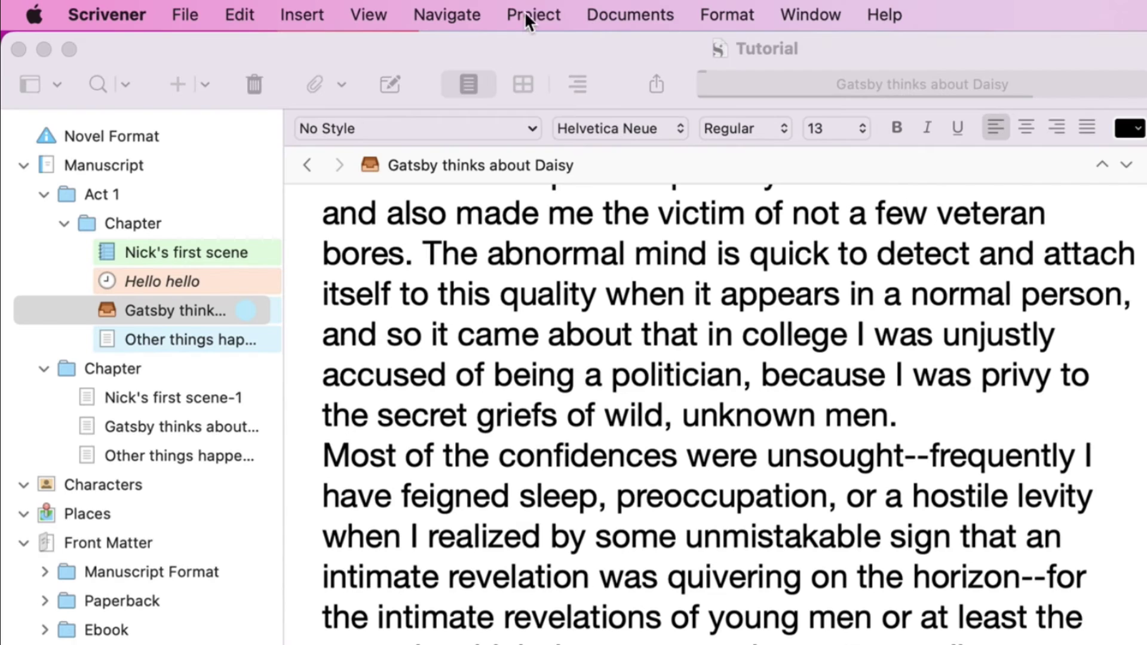
View the project's writing history.
click(529, 16)
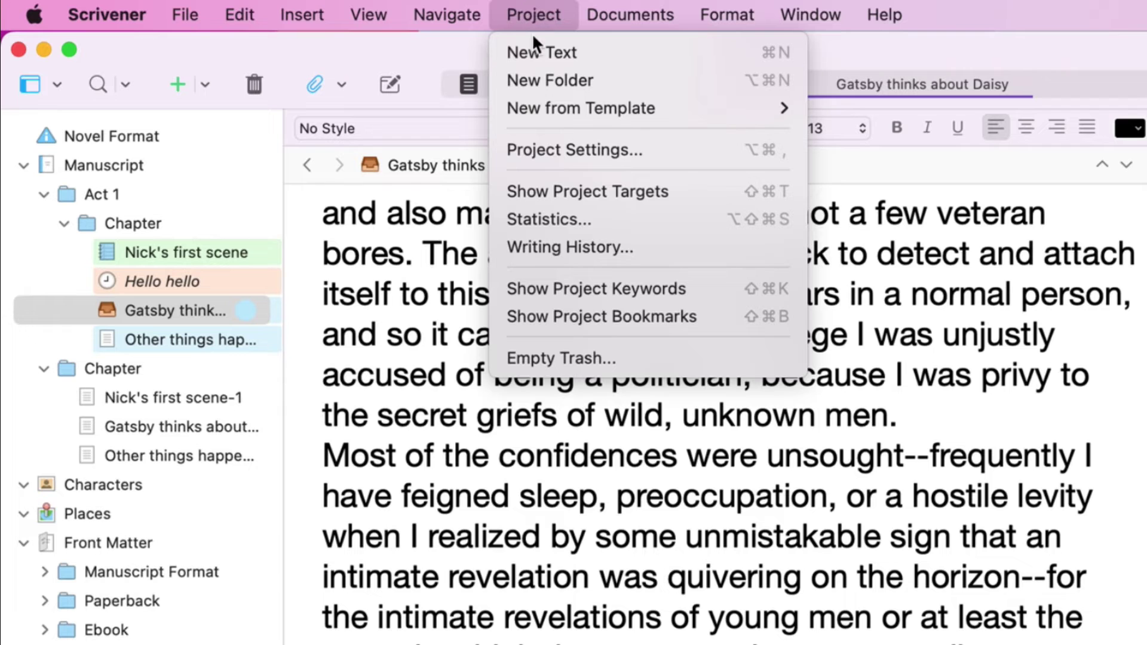
click(553, 245)
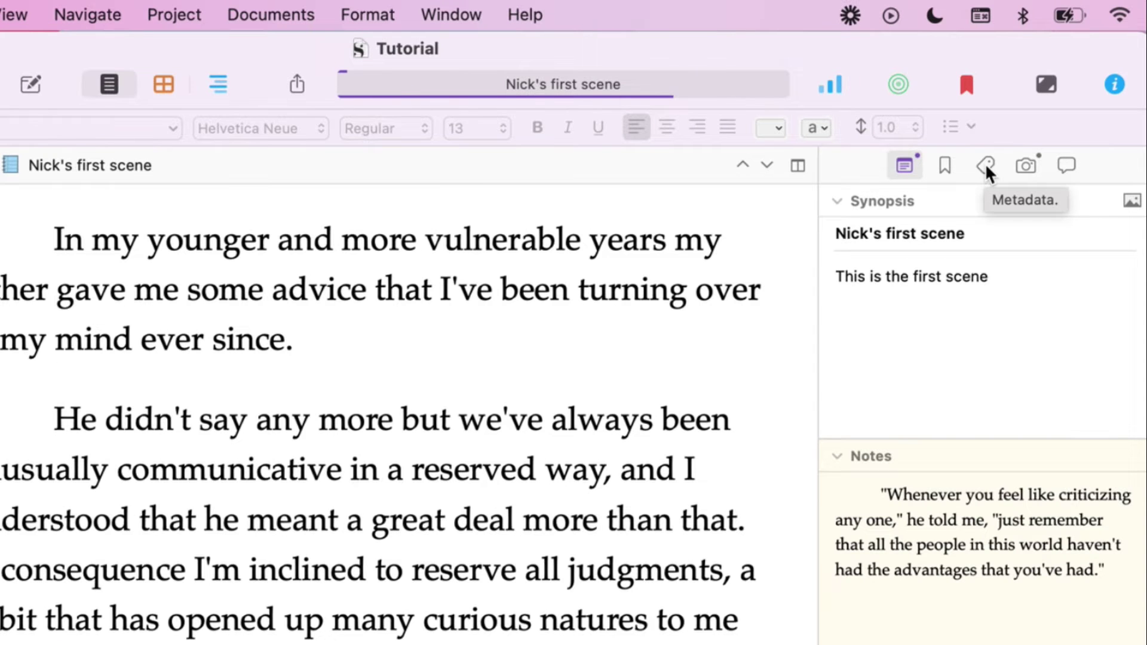
Add the keywords Nick and Gatsby to the metadata of "Nick's first scene".
click(984, 163)
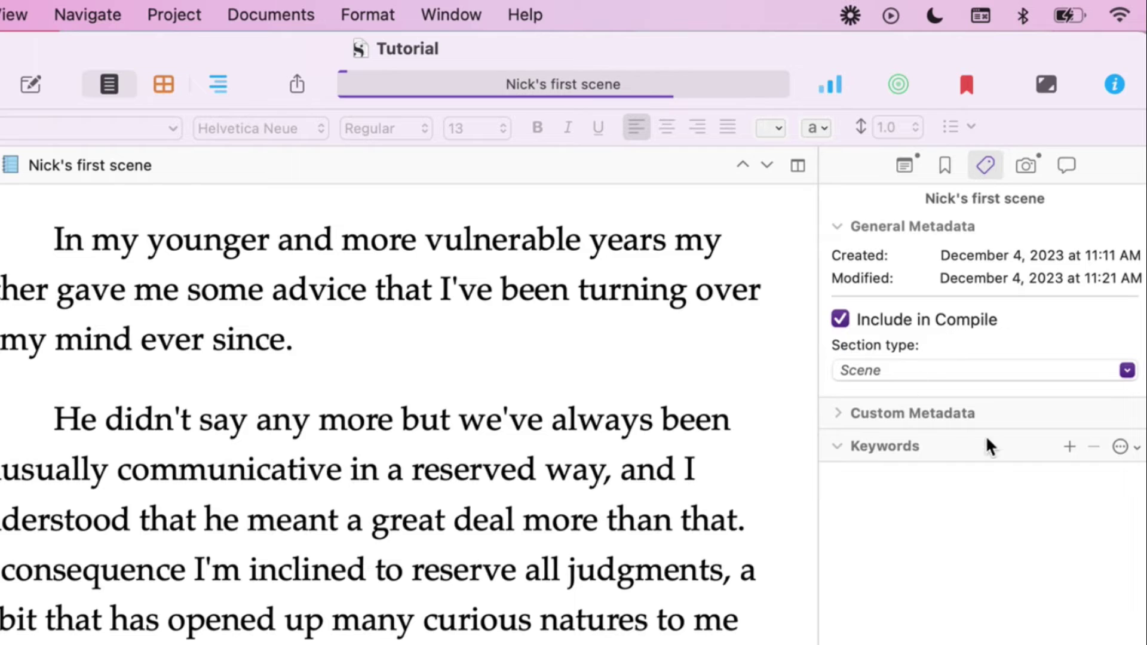
click(1070, 448)
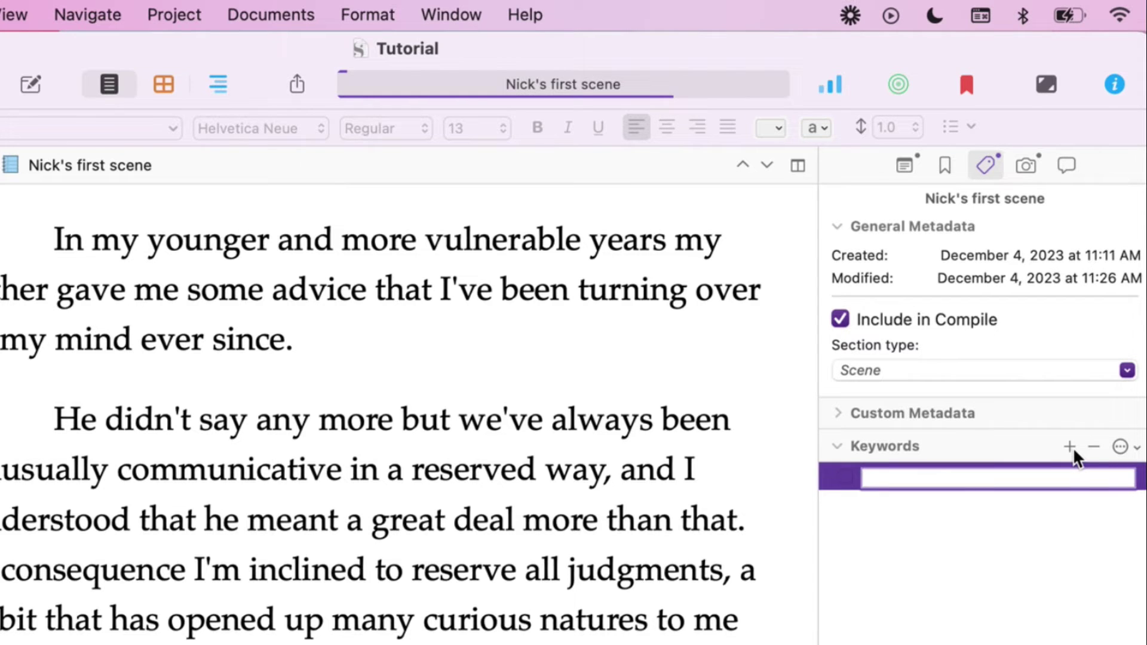
text(Nick)
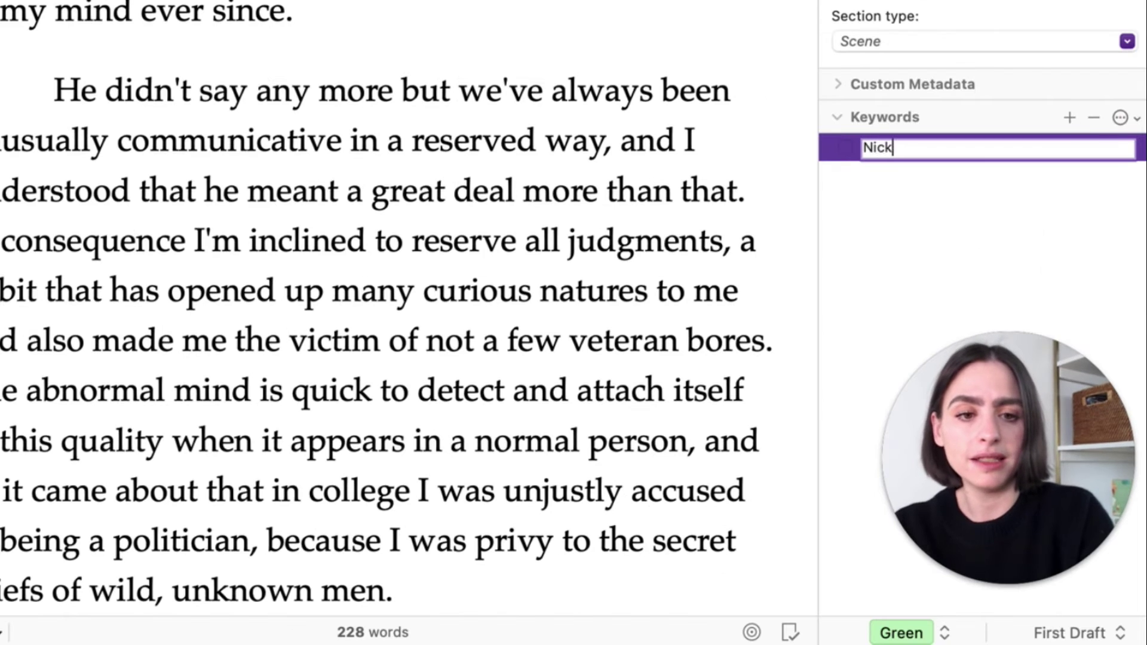
key(Return)
click(1070, 118)
text(G)
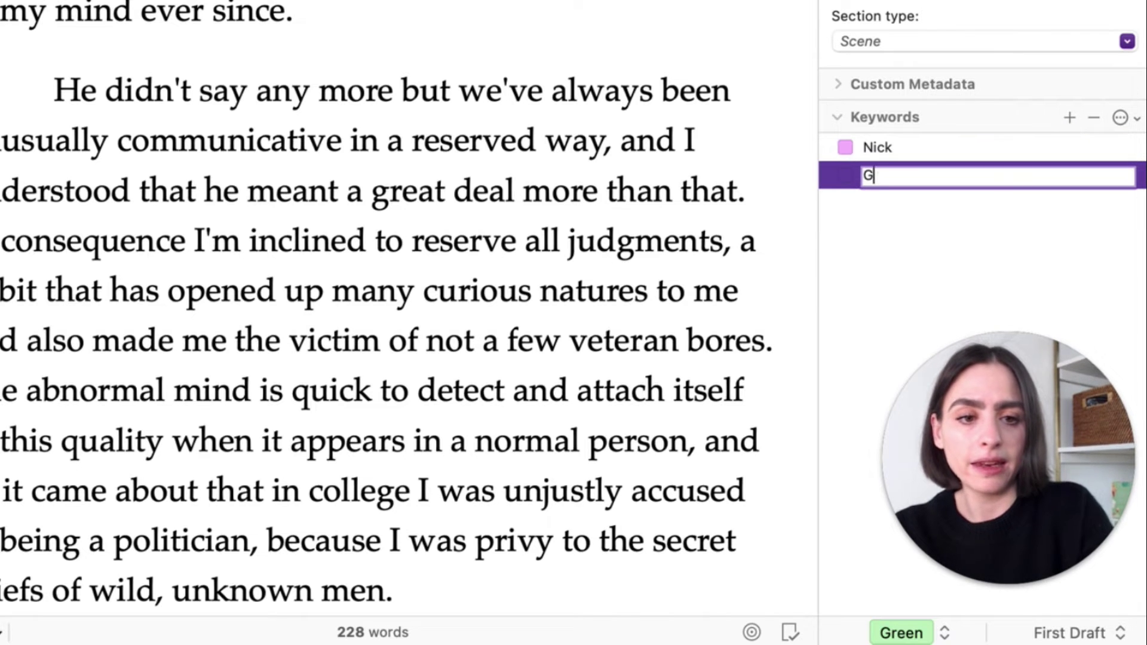
text(astsby)
key(Return)
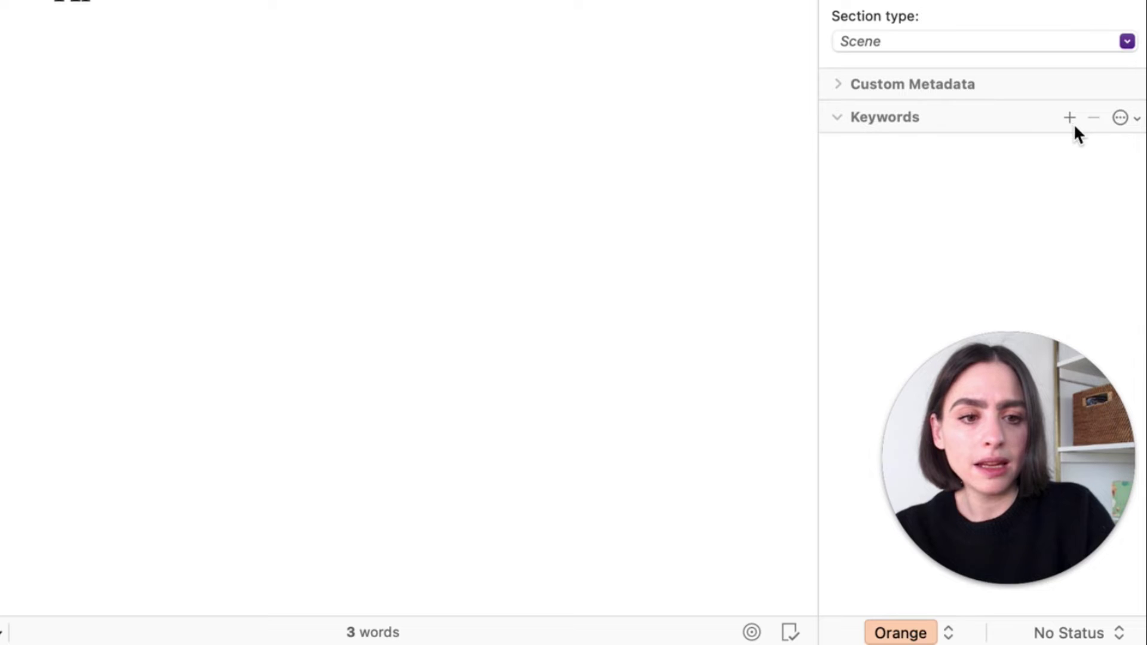
Add the keywords Gatsby and Daisy to the "Hello hello" scene.
click(1070, 119)
text(G)
key(Return)
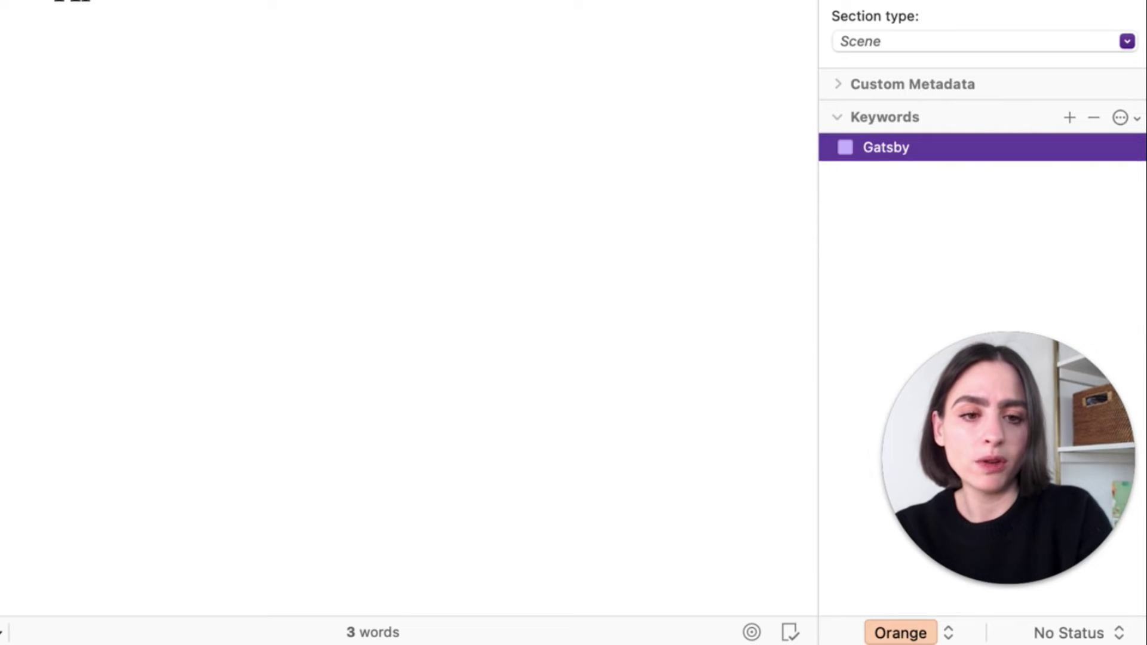
click(1069, 118)
text(Daisy)
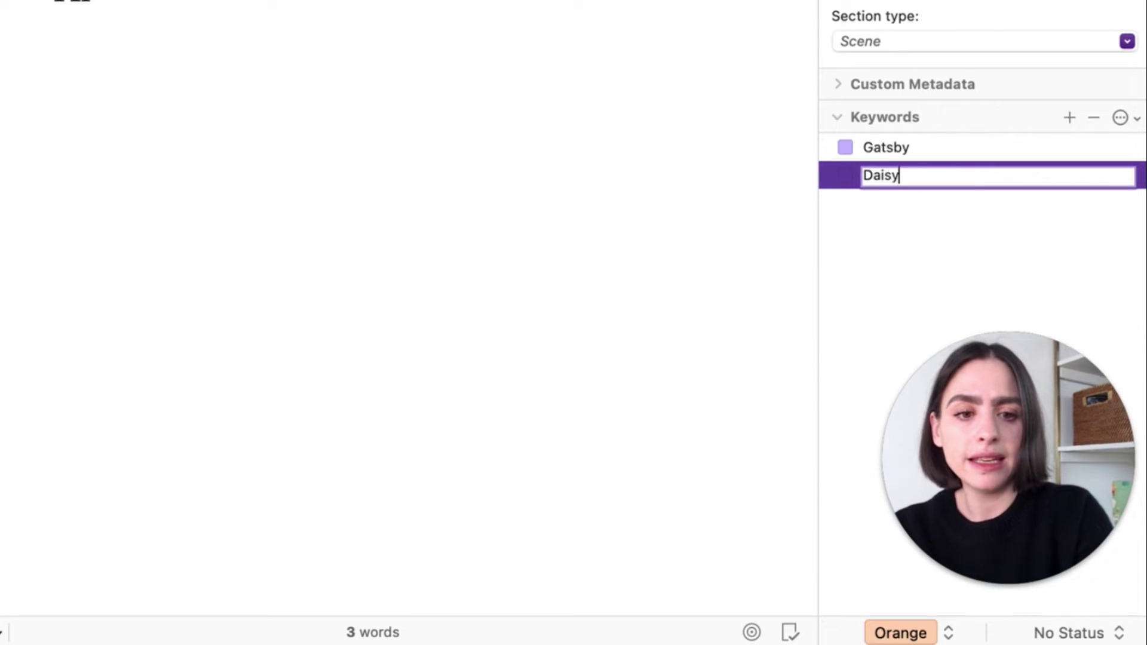
key(Return)
Add the keywords Nick and Daisy to the "Gatsby thinks about Daisy" scene in Act 1.
key(super+alt+Down)
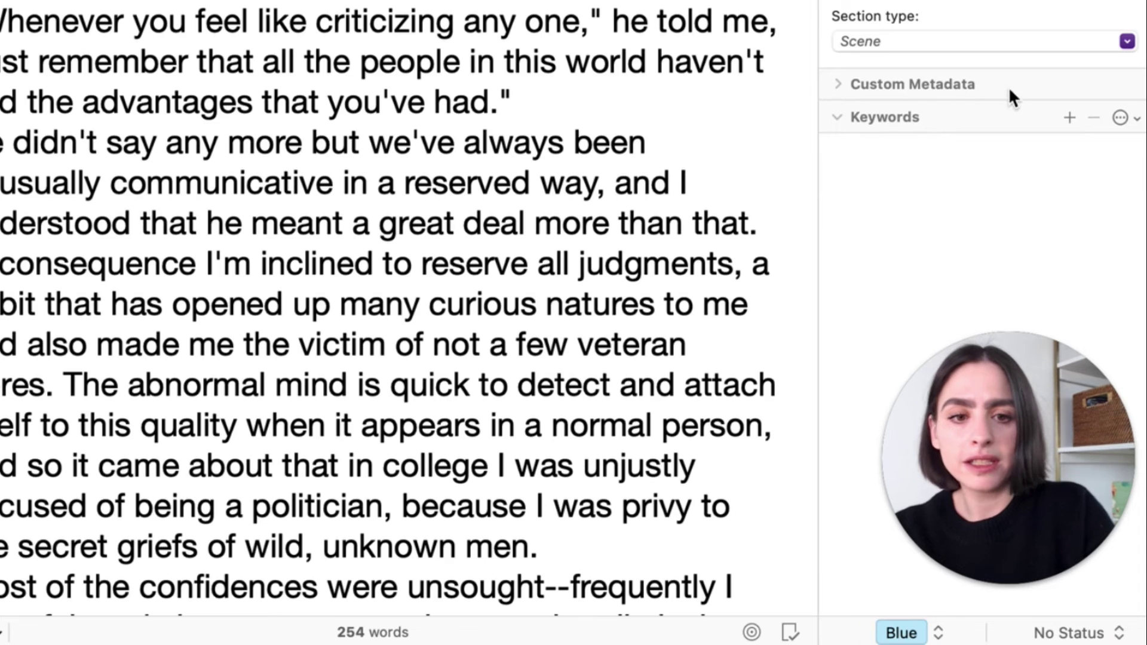
click(1068, 115)
text(Nick)
key(Return)
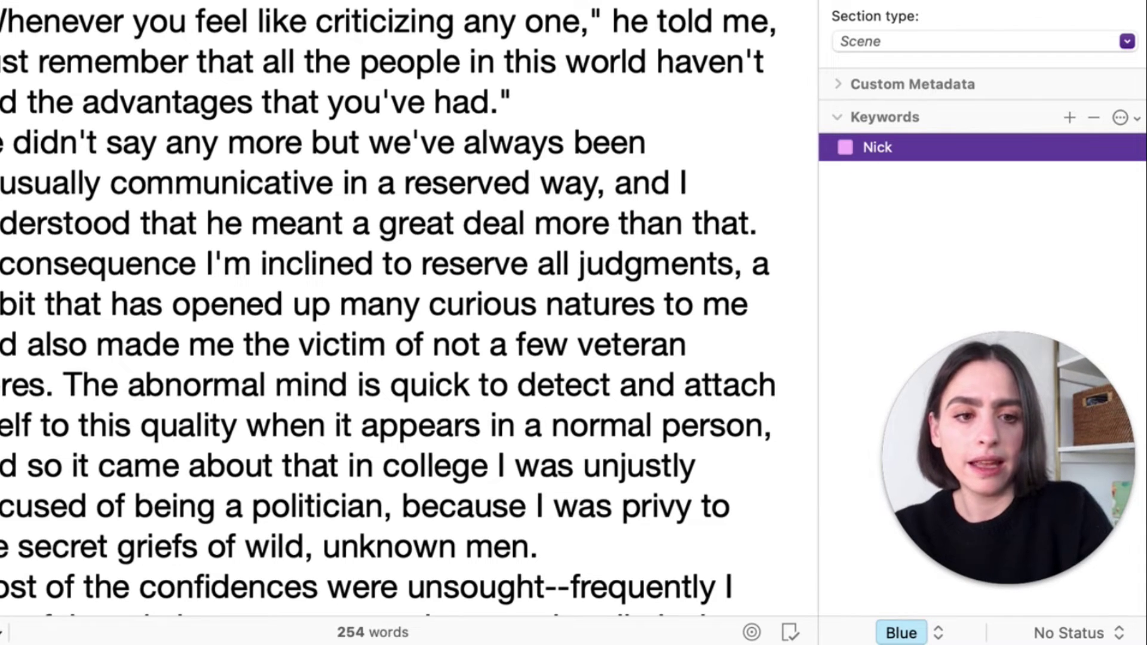
click(1072, 117)
text(Daisy)
key(Return)
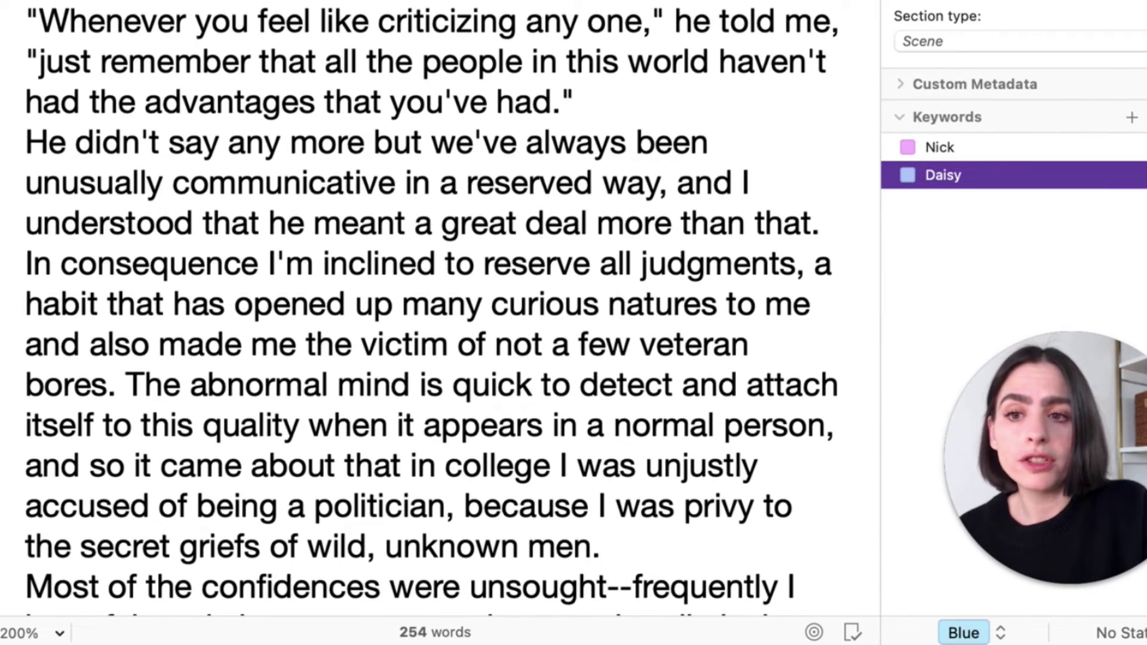
Search the project for scenes with the keyword Daisy, limiting the search to keywords.
click(123, 85)
click(159, 118)
click(28, 129)
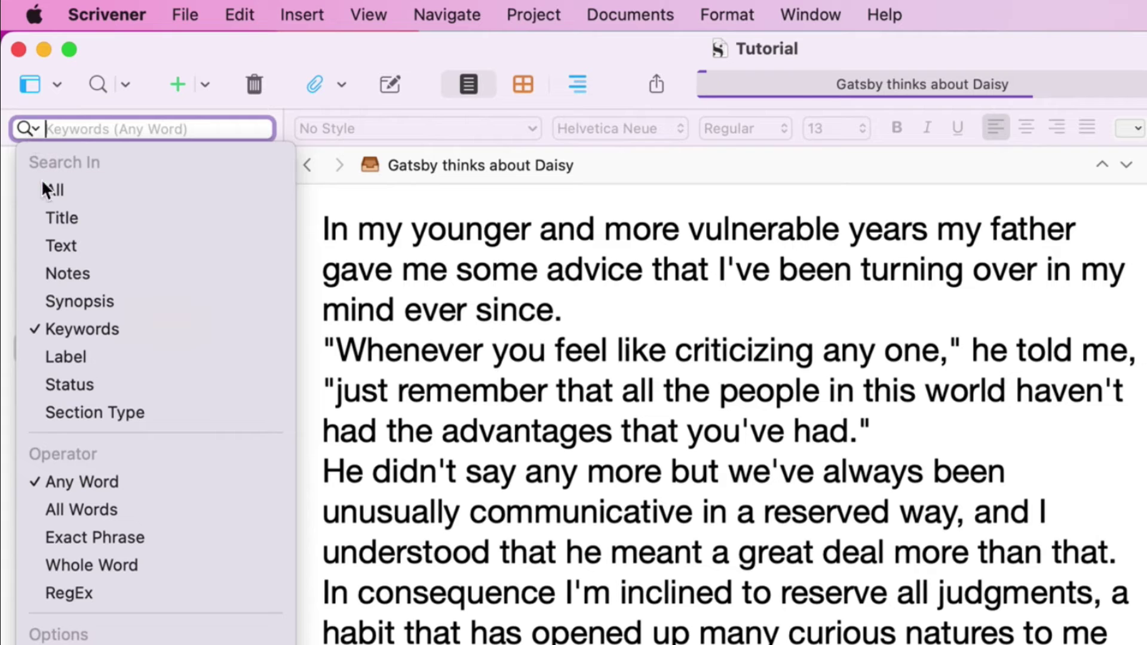
click(81, 335)
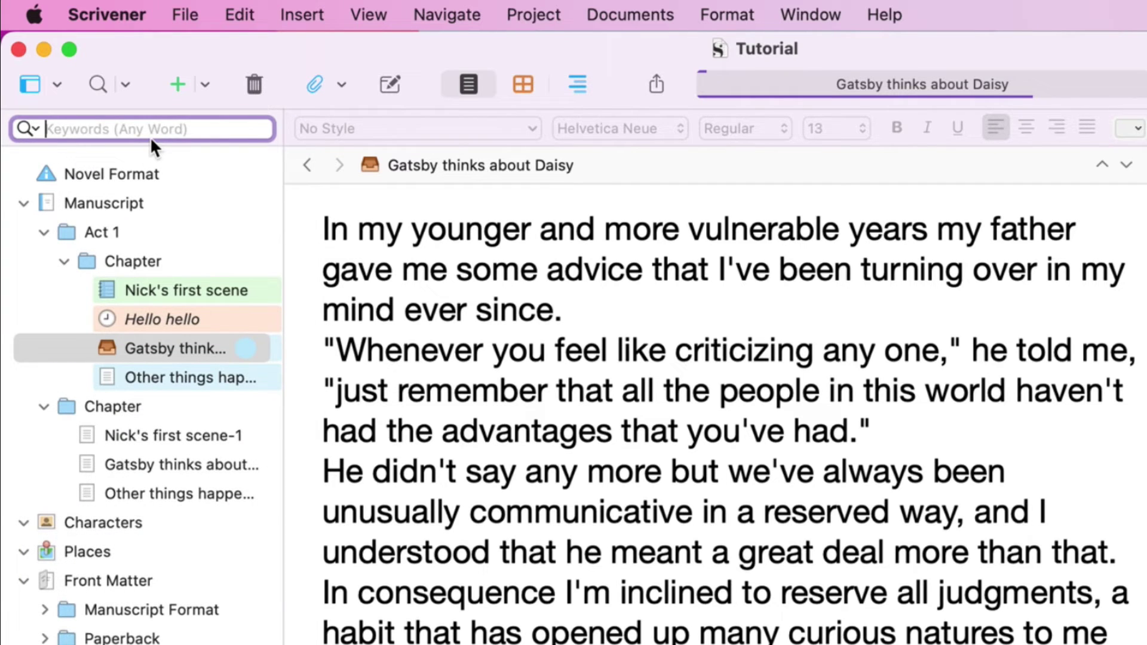
text(Daisy)
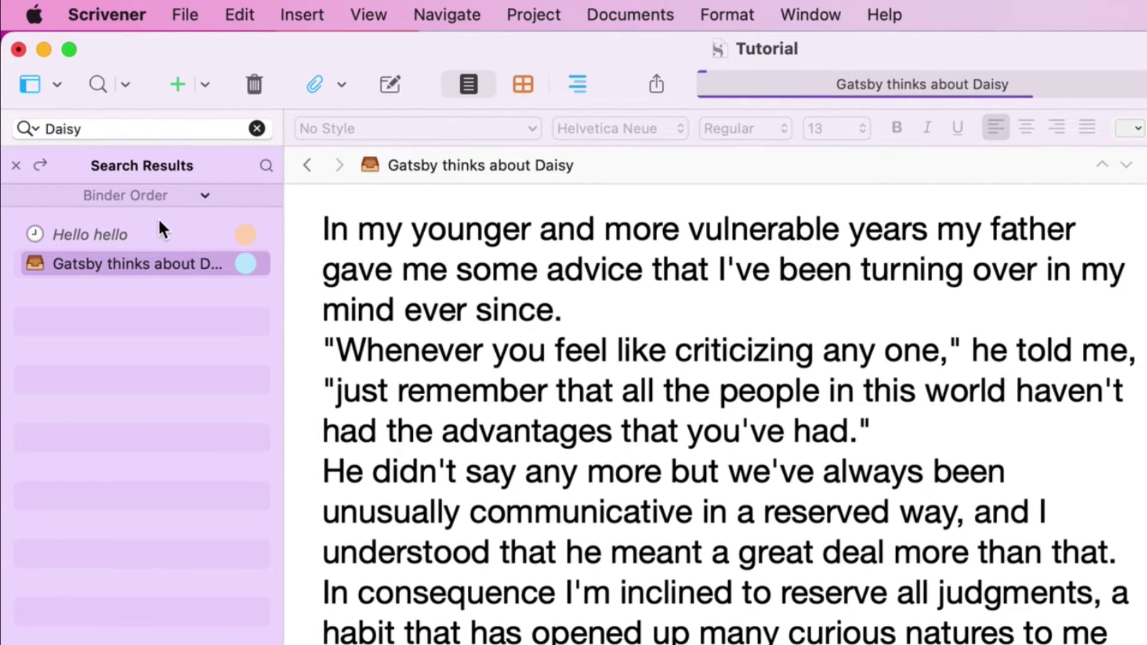
Open the "Hello hello" and "Gatsby thinks about Daisy" scenes from the keyword search results.
click(151, 234)
click(145, 263)
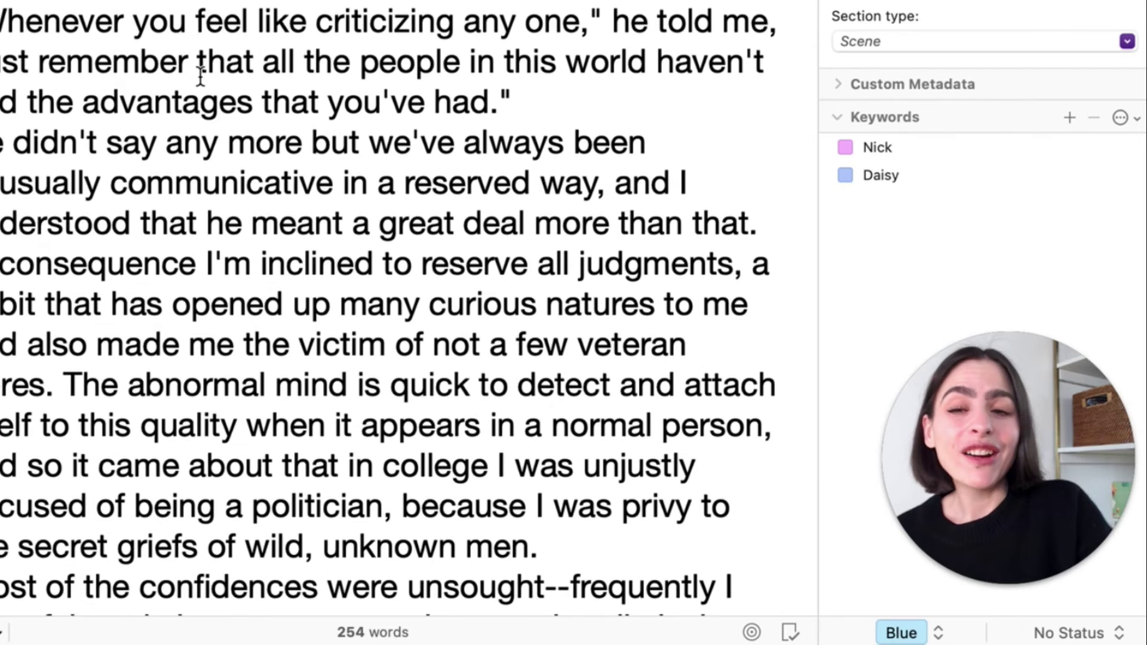
click(200, 72)
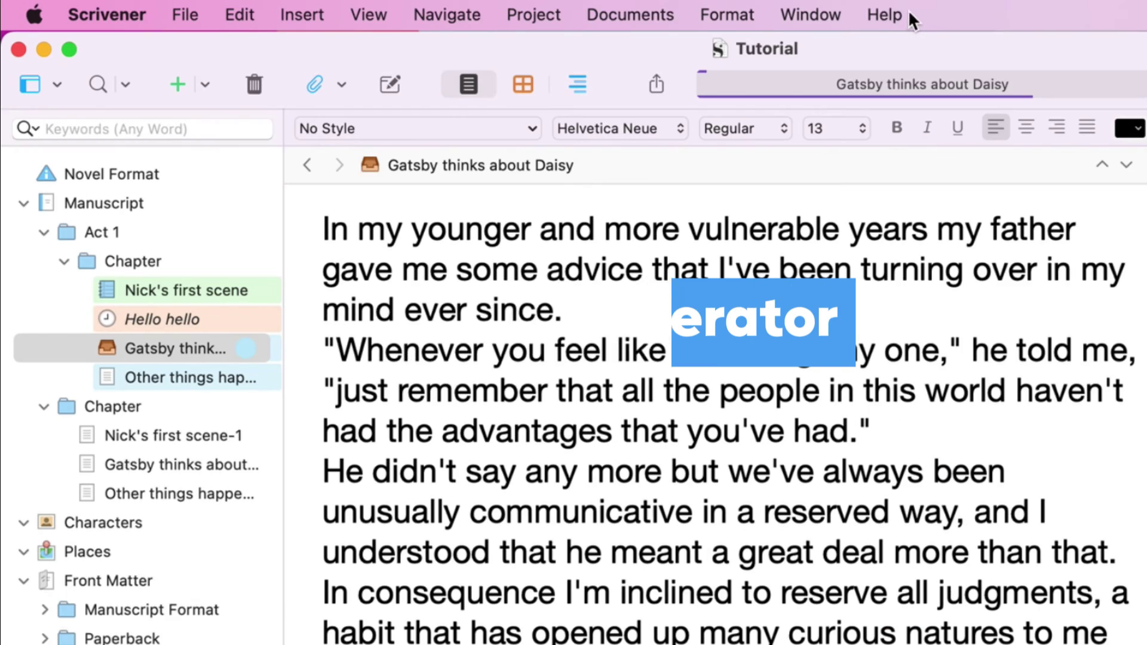
Find and open the Name Generator among the writing tools.
click(886, 15)
text(name)
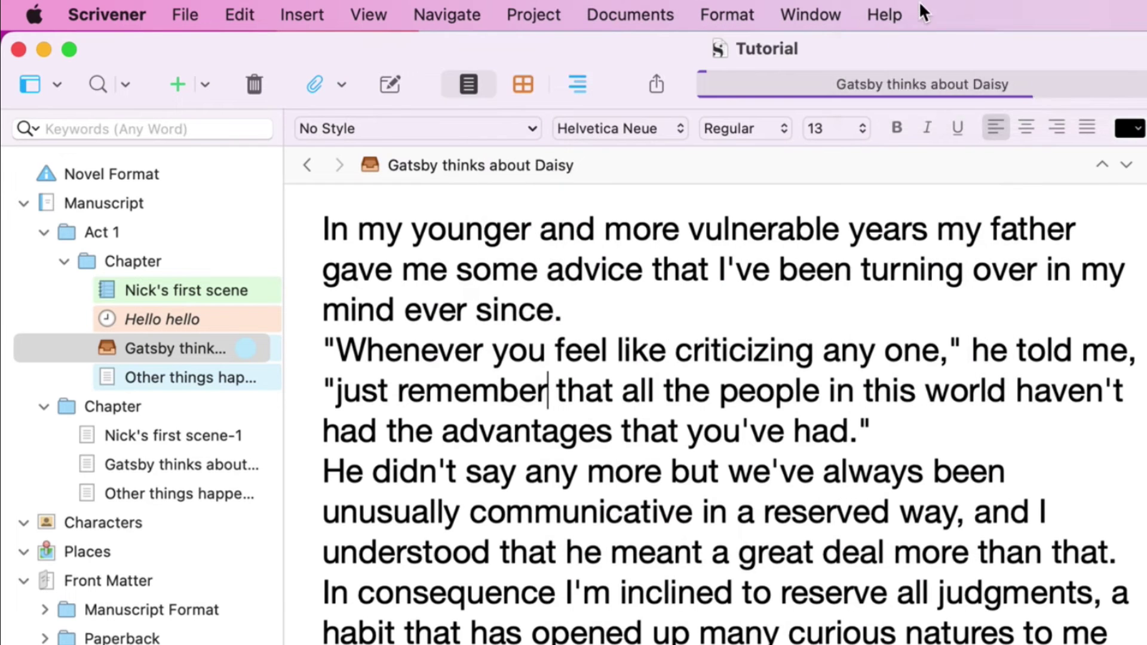
mouse_move(908, 92)
click(243, 9)
click(242, 9)
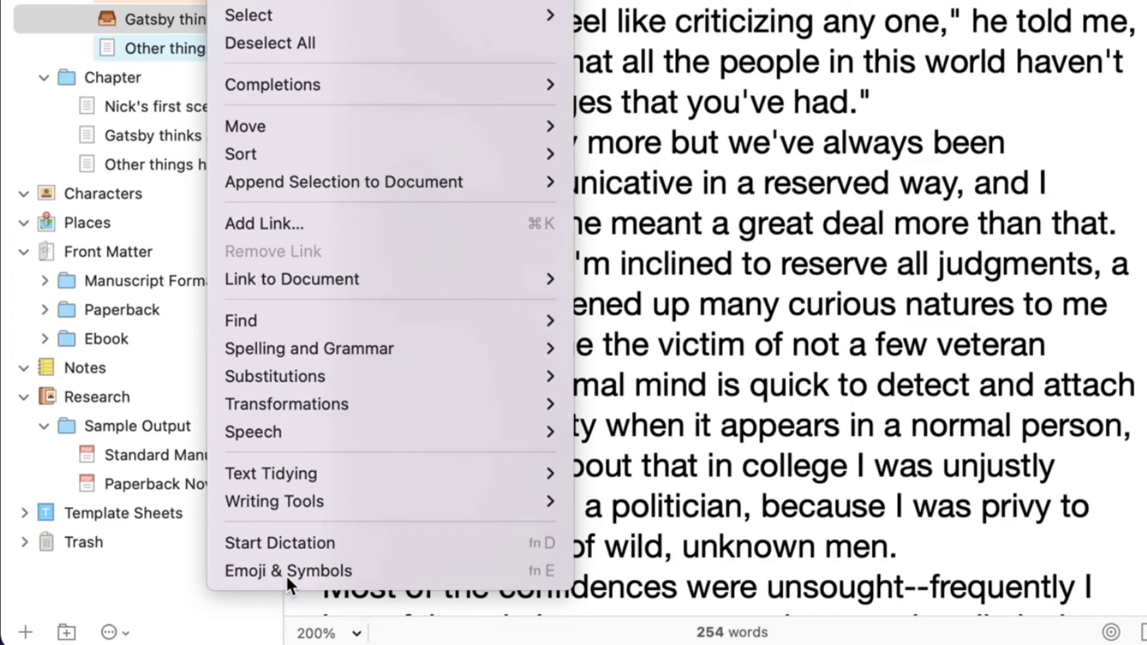
mouse_move(361, 499)
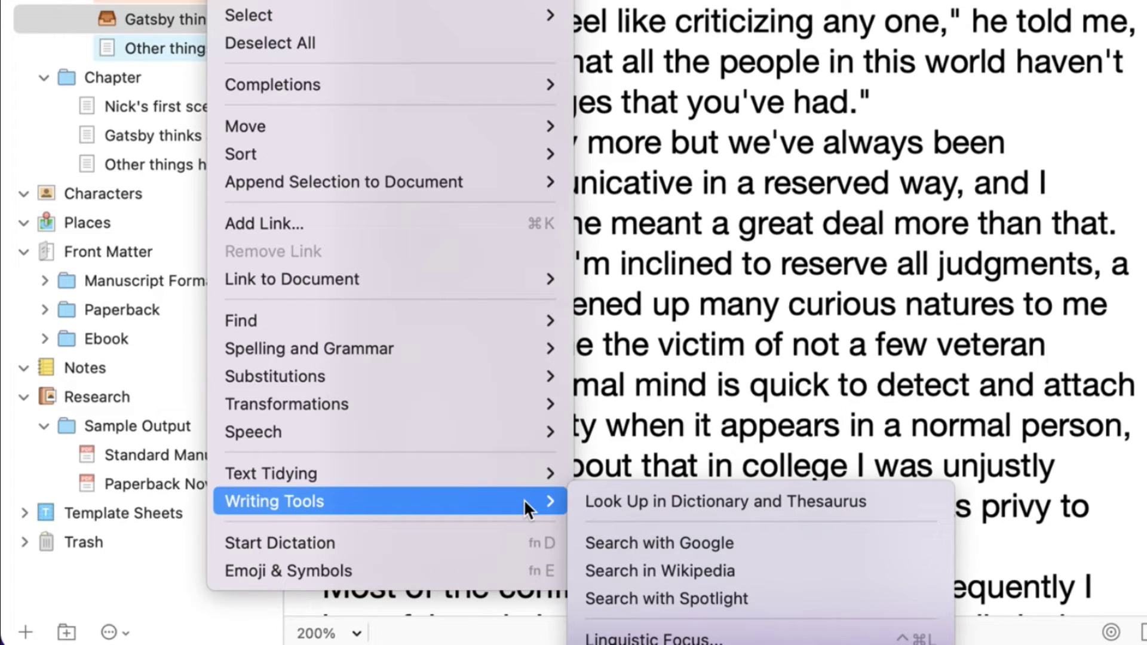
click(657, 644)
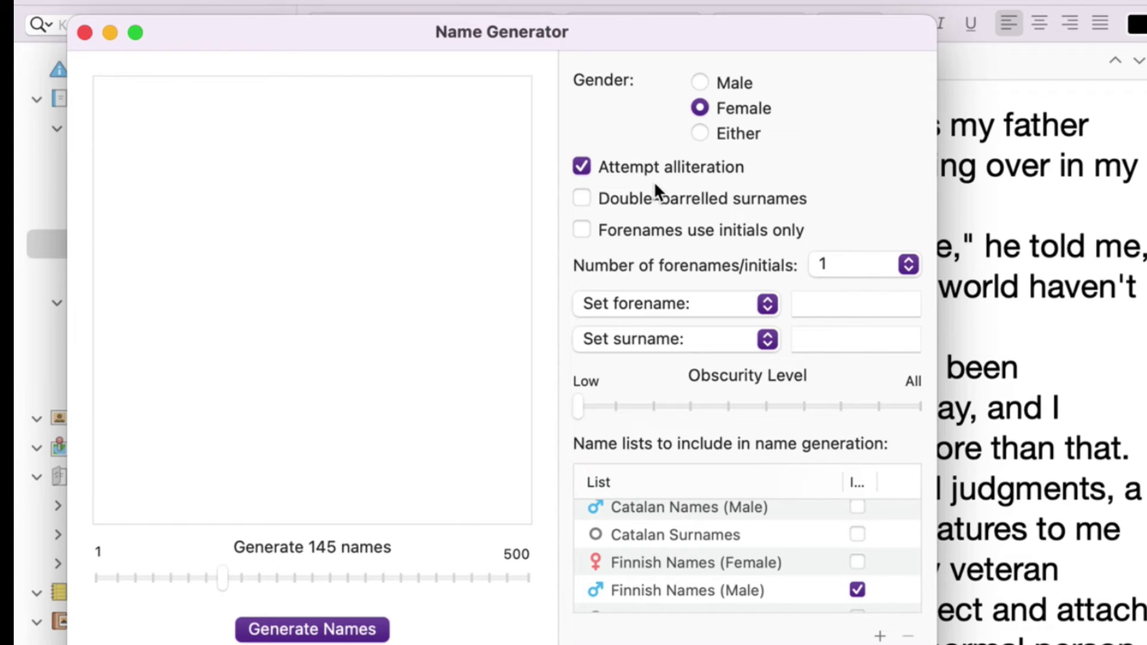
Browse the available name lists, then generate character names with a fixed surname and look through them.
scroll(737, 566, up, 2)
scroll(737, 566, down, 3)
scroll(737, 566, down, 6)
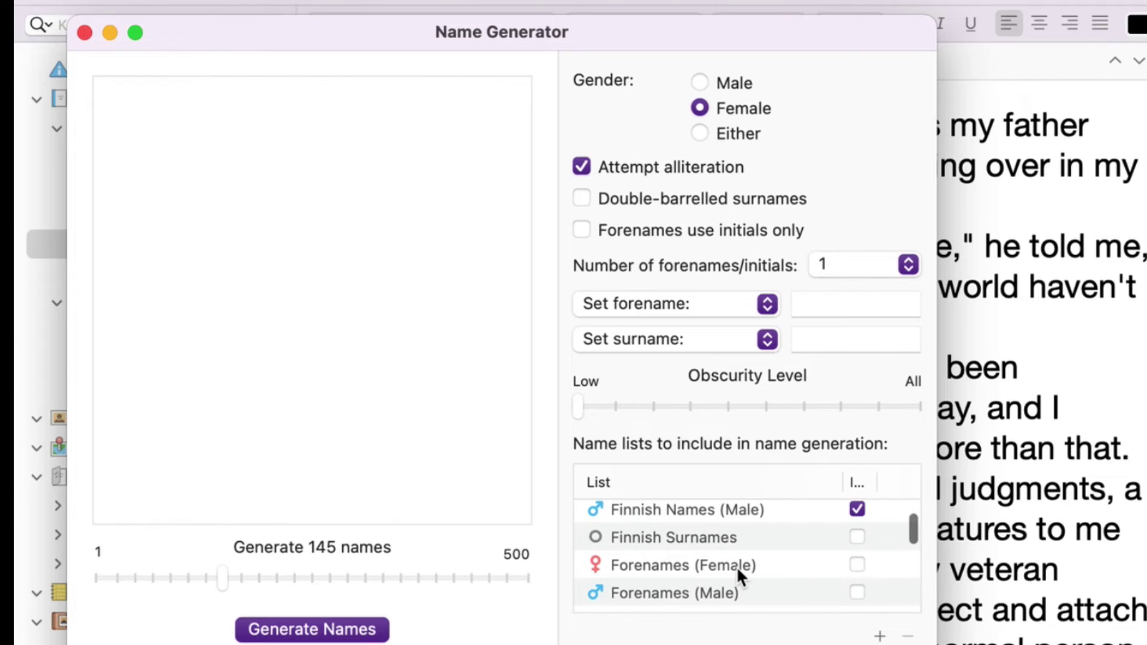
scroll(750, 558, down, 1)
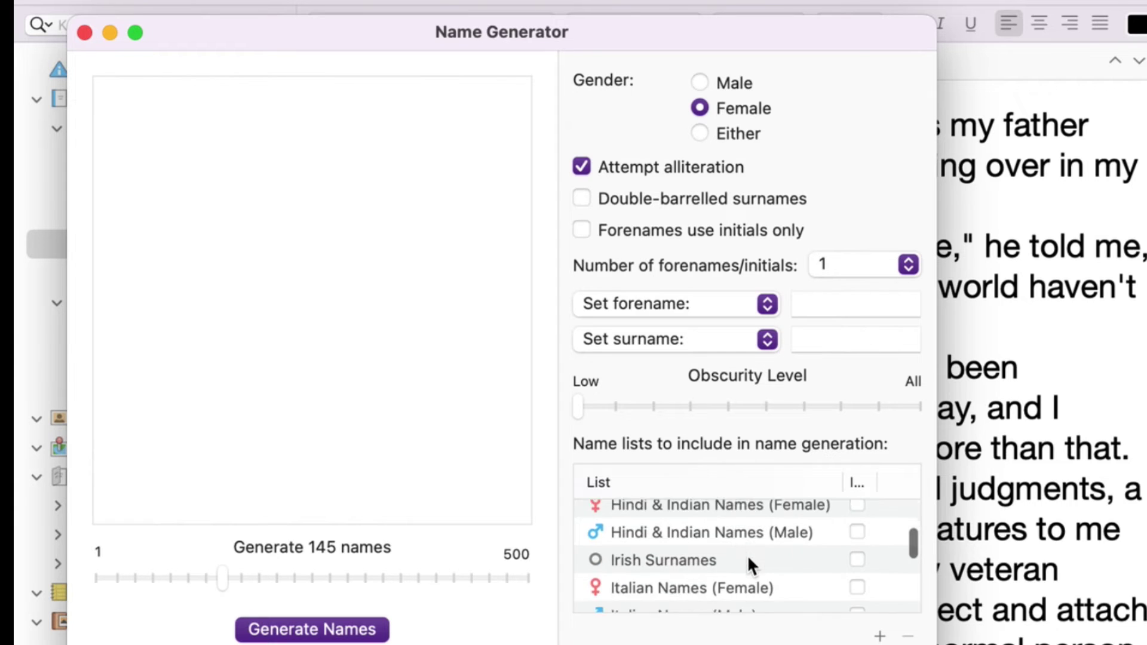
scroll(748, 556, up, 7)
click(815, 309)
click(813, 342)
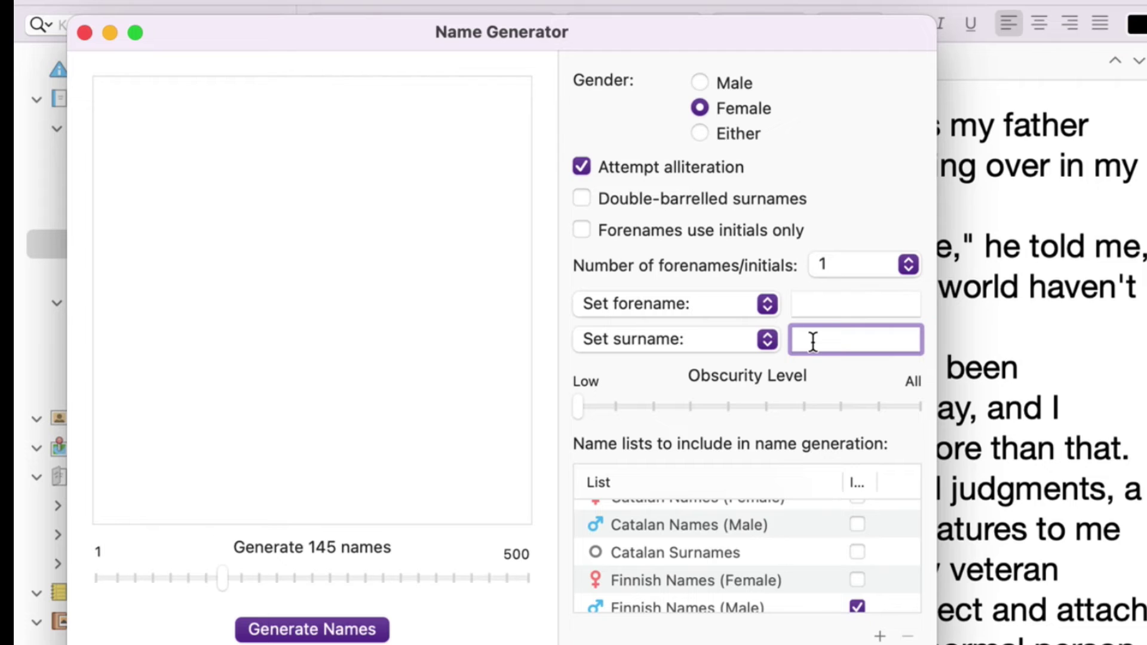
text(Kay)
click(333, 628)
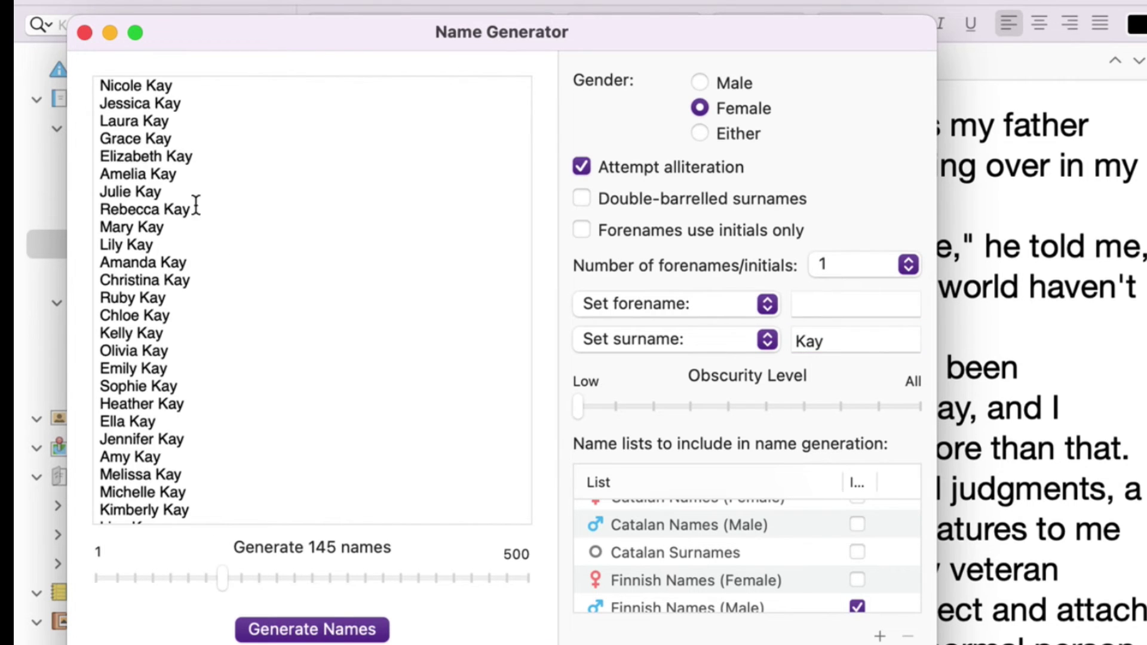
scroll(154, 294, down, 3)
scroll(149, 295, up, 3)
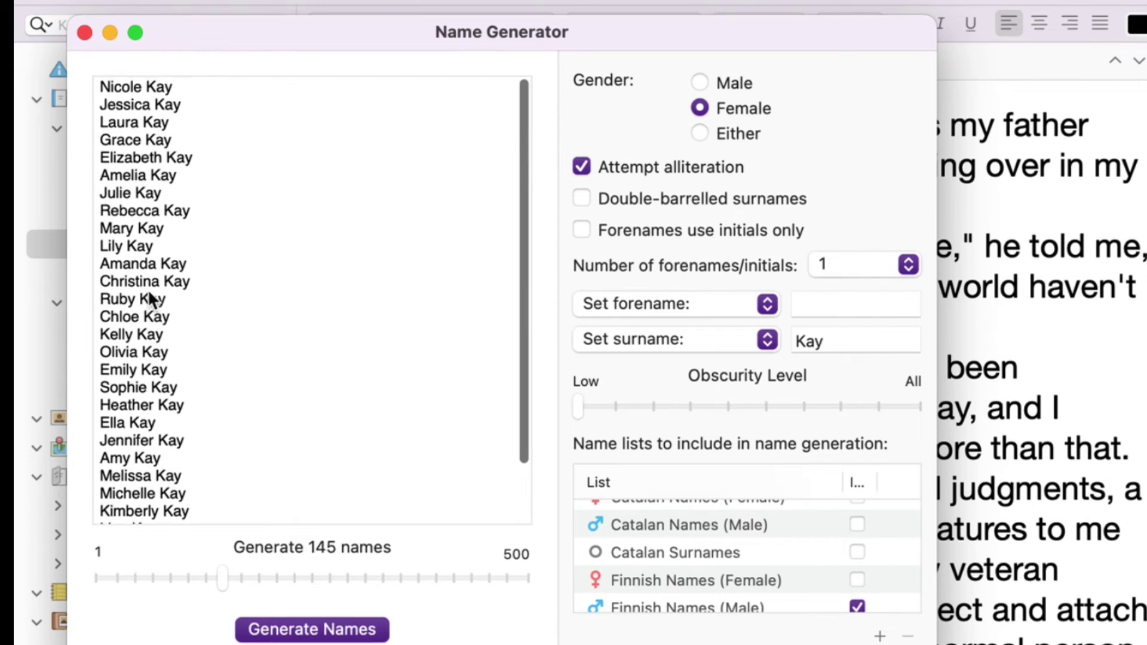
Clear the fixed surname, generate a fresh set of full character names and look through the list.
double_click(850, 342)
key(BackSpace)
click(316, 630)
scroll(205, 136, down, 1)
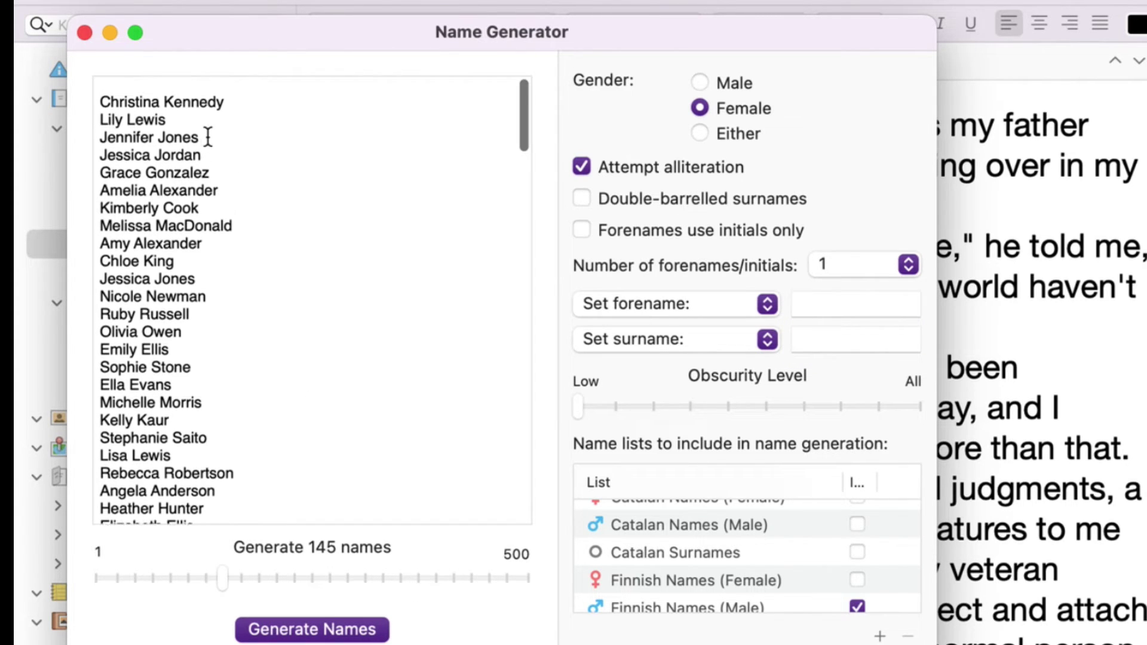
scroll(178, 133, up, 1)
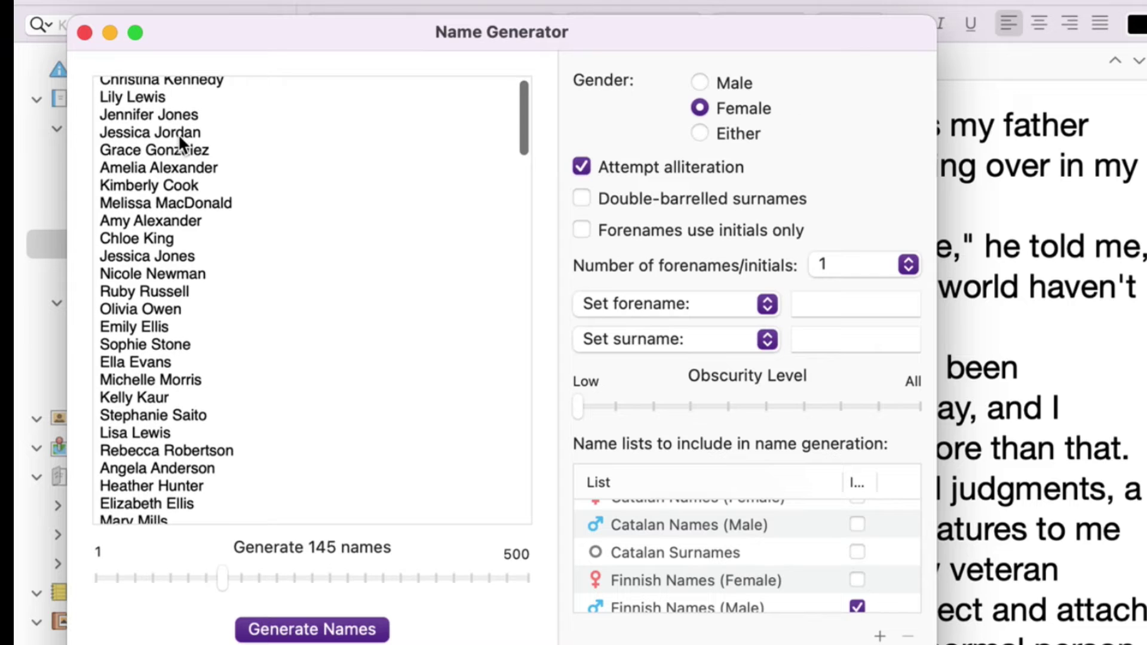
scroll(182, 272, down, 3)
scroll(183, 272, up, 3)
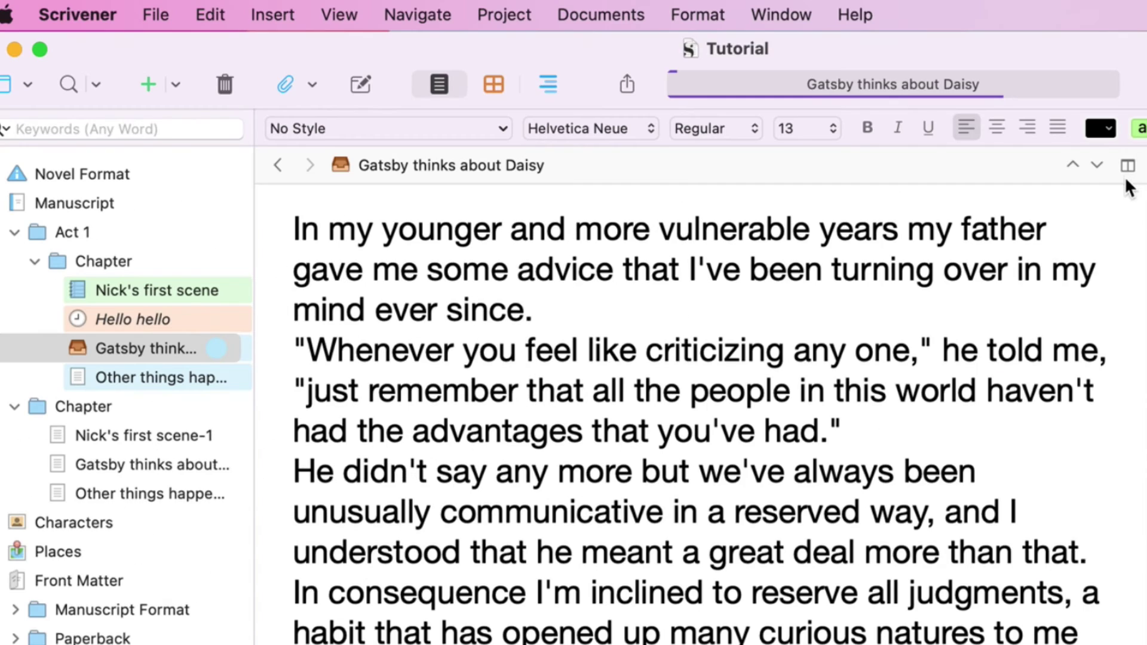
Split the editor side by side and load "Other things happen" in the second pane beside "Gatsby thinks about Daisy".
click(1128, 166)
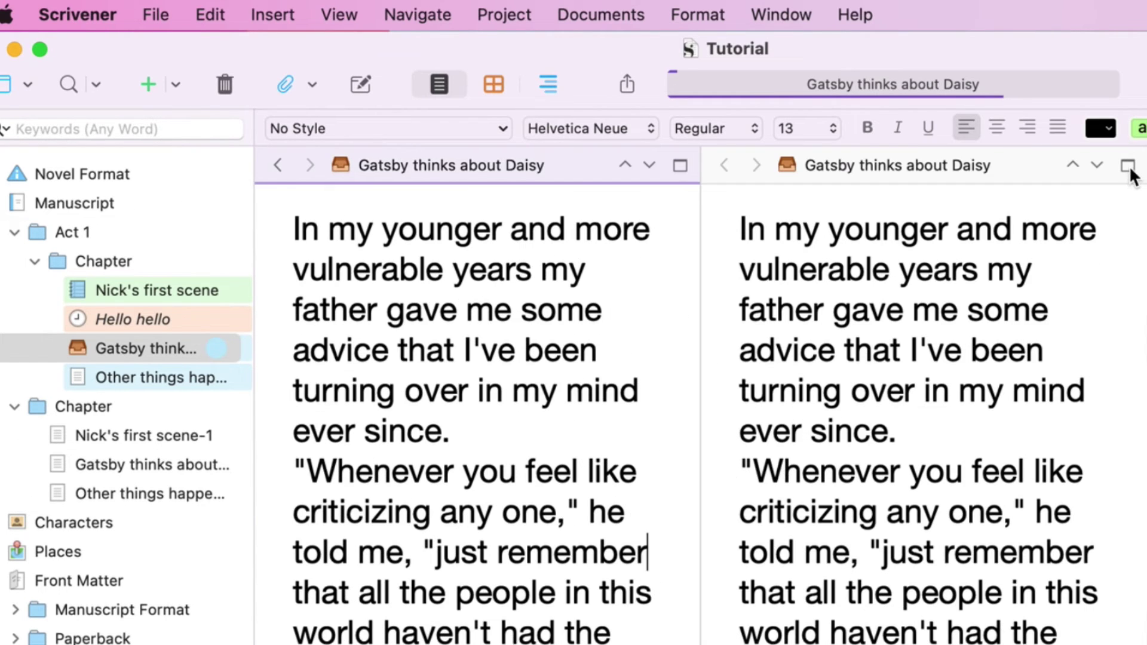
click(871, 311)
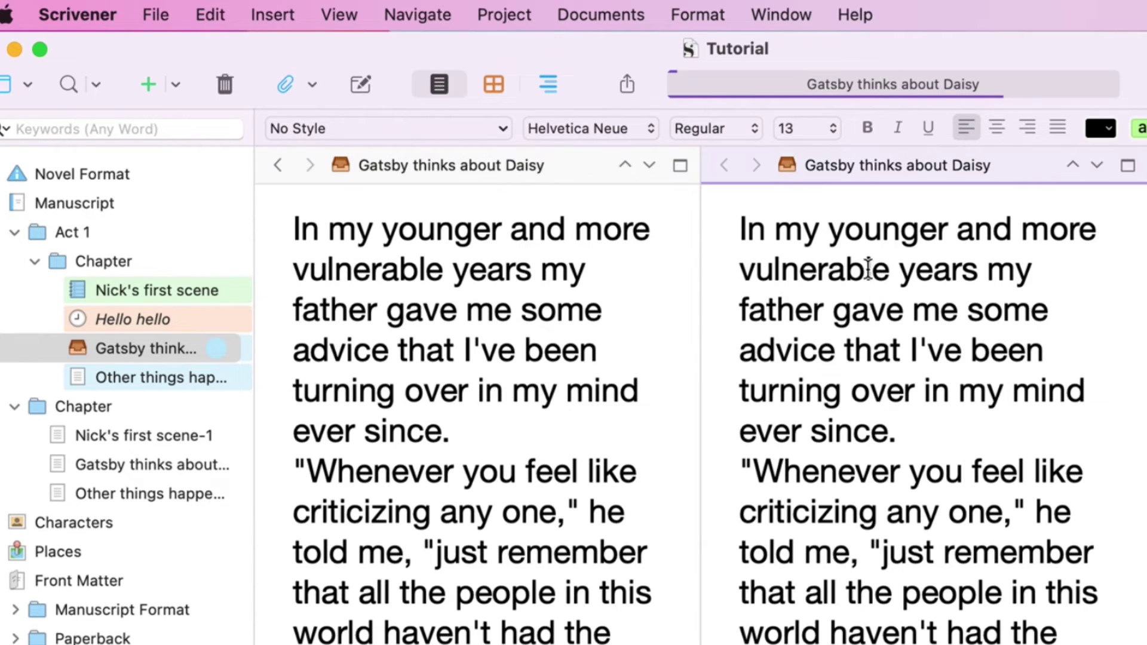
click(178, 376)
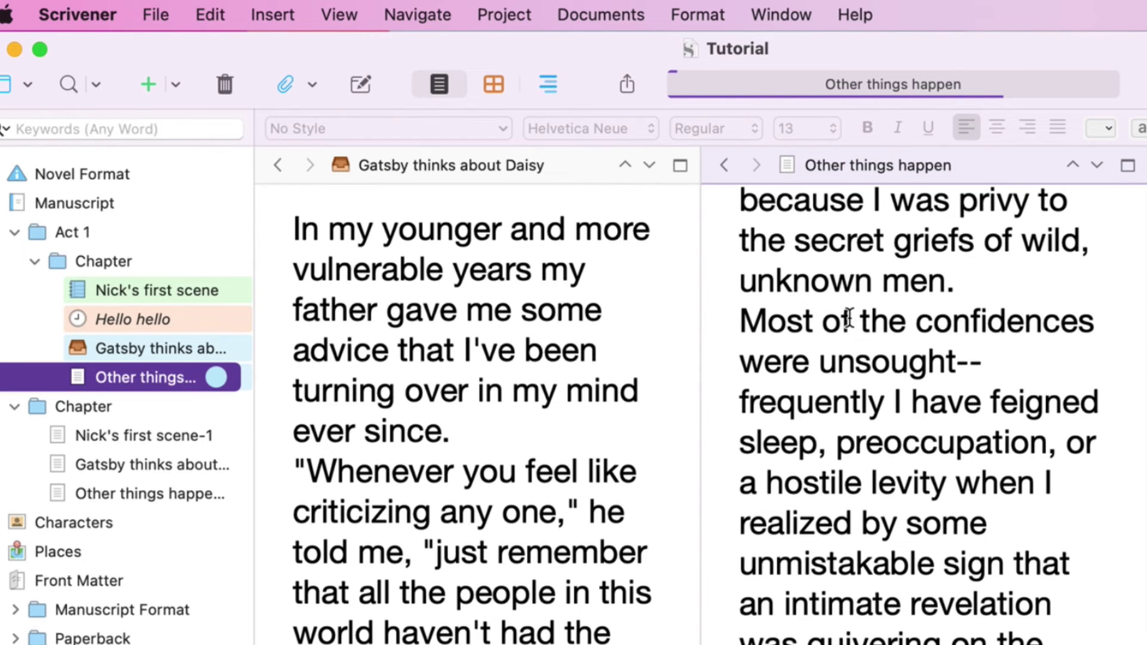
scroll(847, 319, up, 5)
scroll(849, 316, up, 5)
Show "Nick's first scene" and then "Hello hello" in the first pane of the split editor.
click(377, 313)
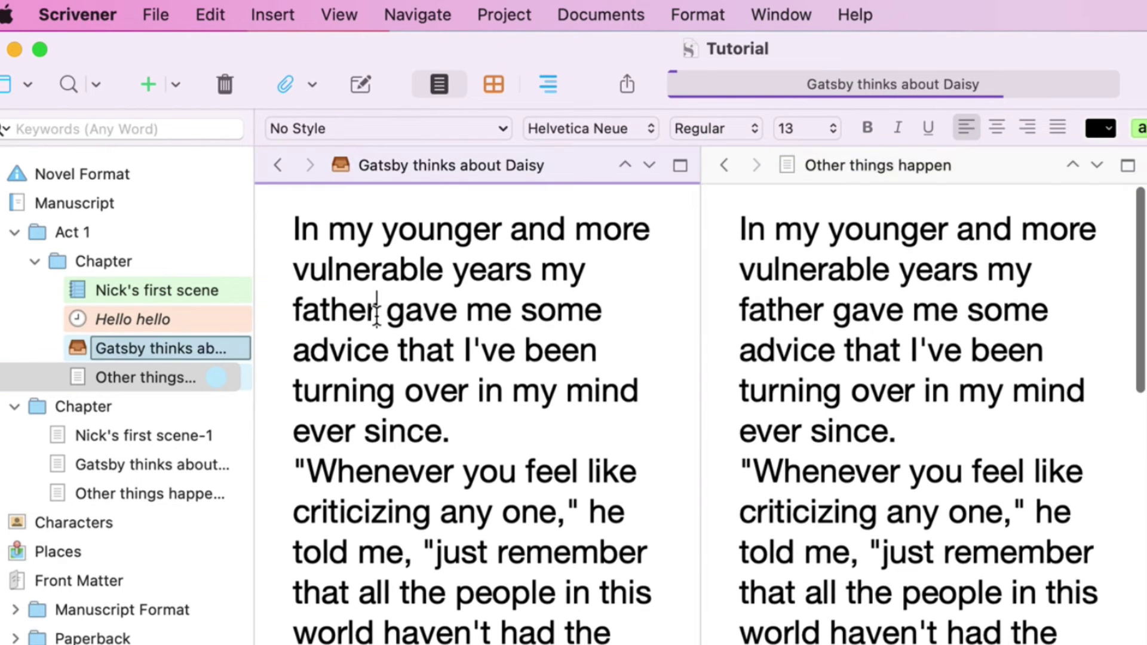
click(174, 290)
click(505, 315)
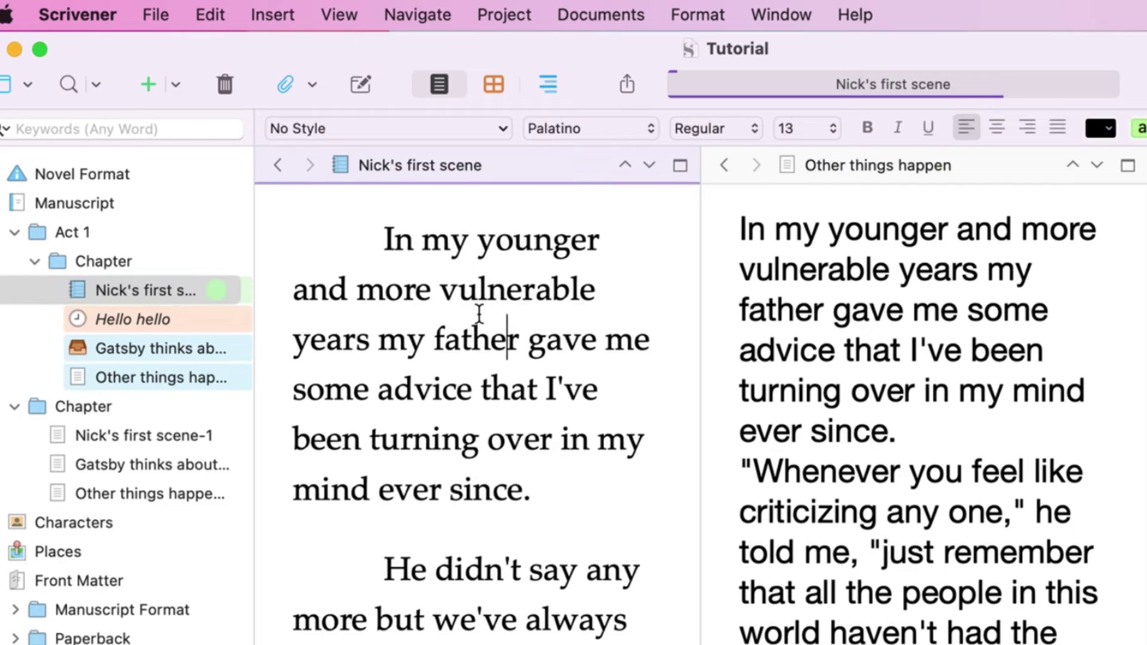
click(199, 317)
click(409, 315)
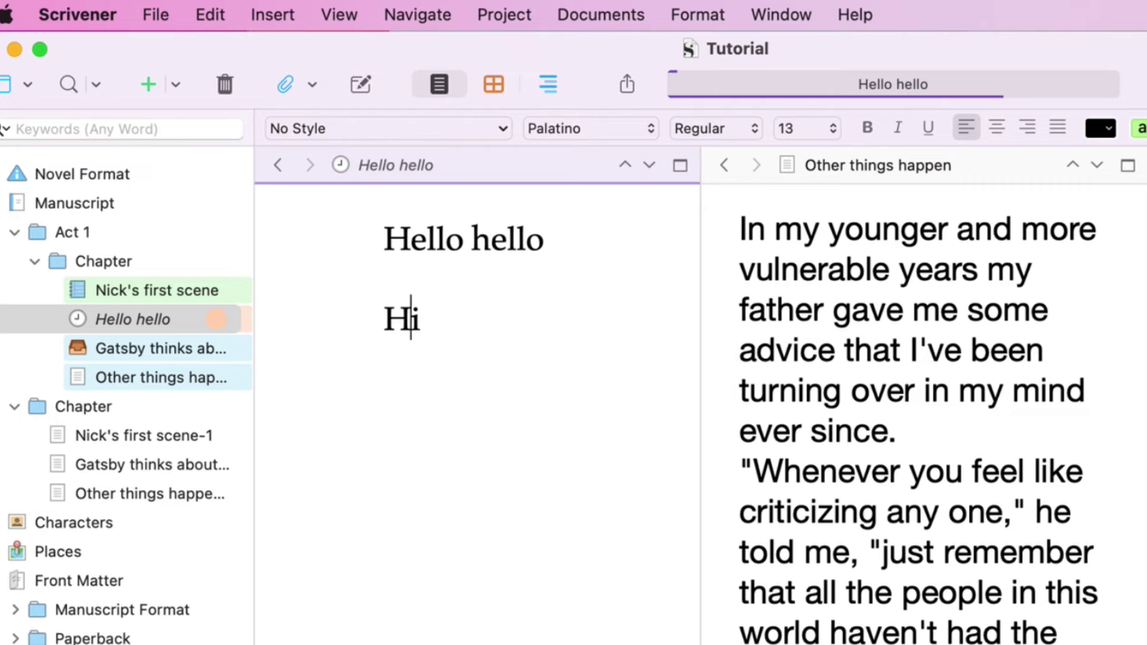
Close the split so only "Other things happen" is shown, and display its synopsis and notes in the inspector.
click(1127, 166)
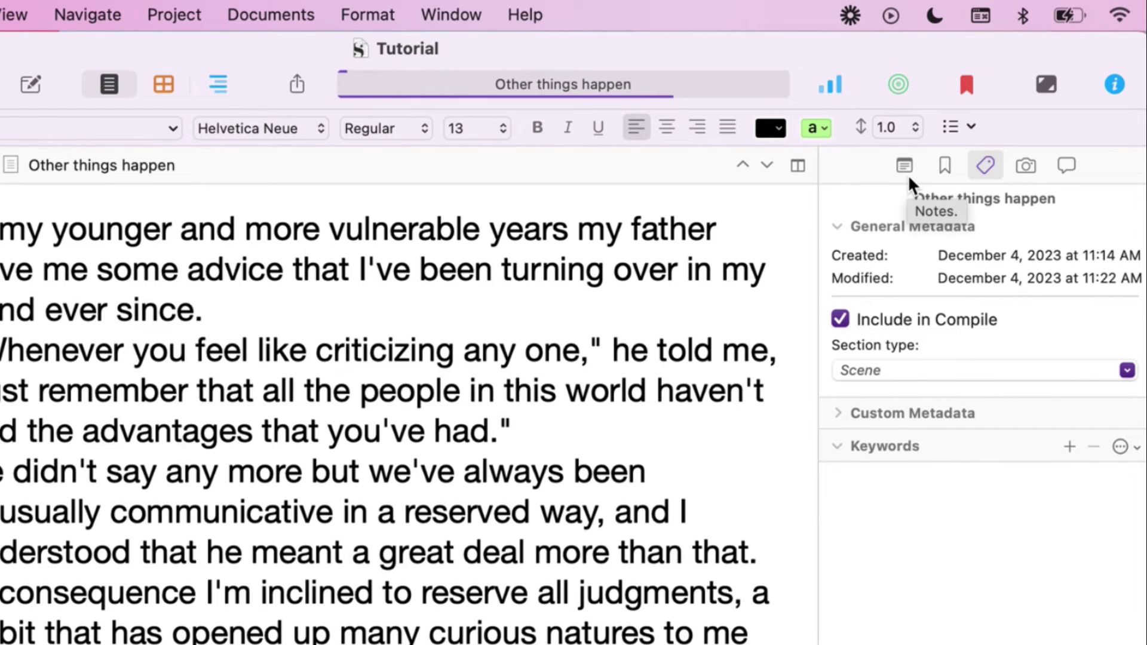
click(903, 166)
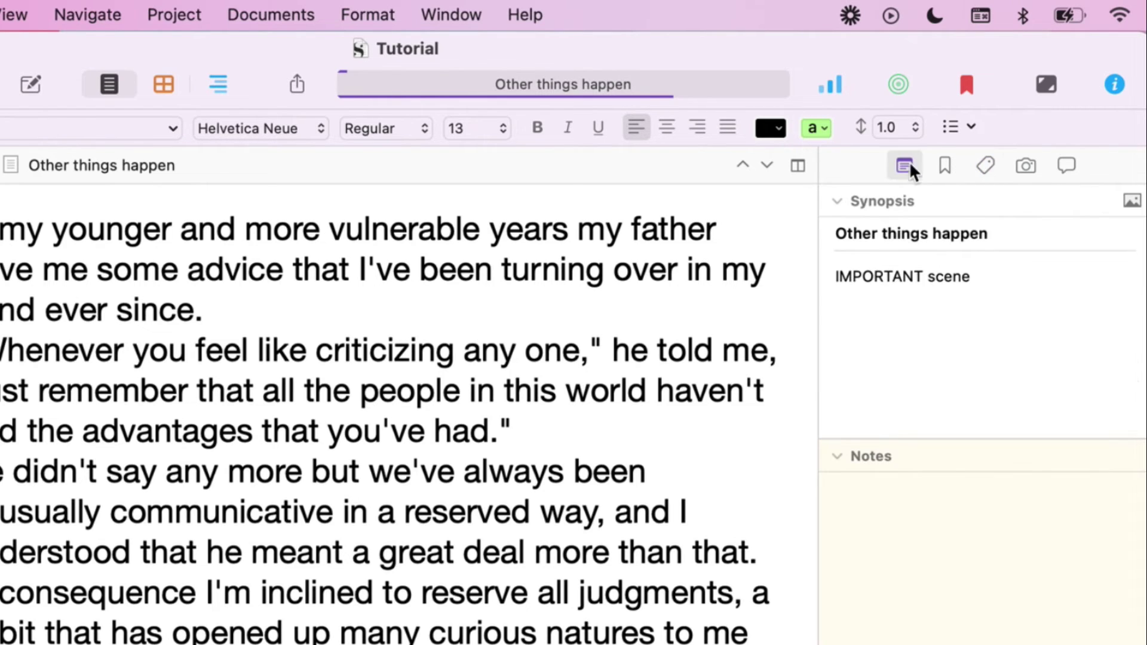
click(1115, 85)
click(690, 90)
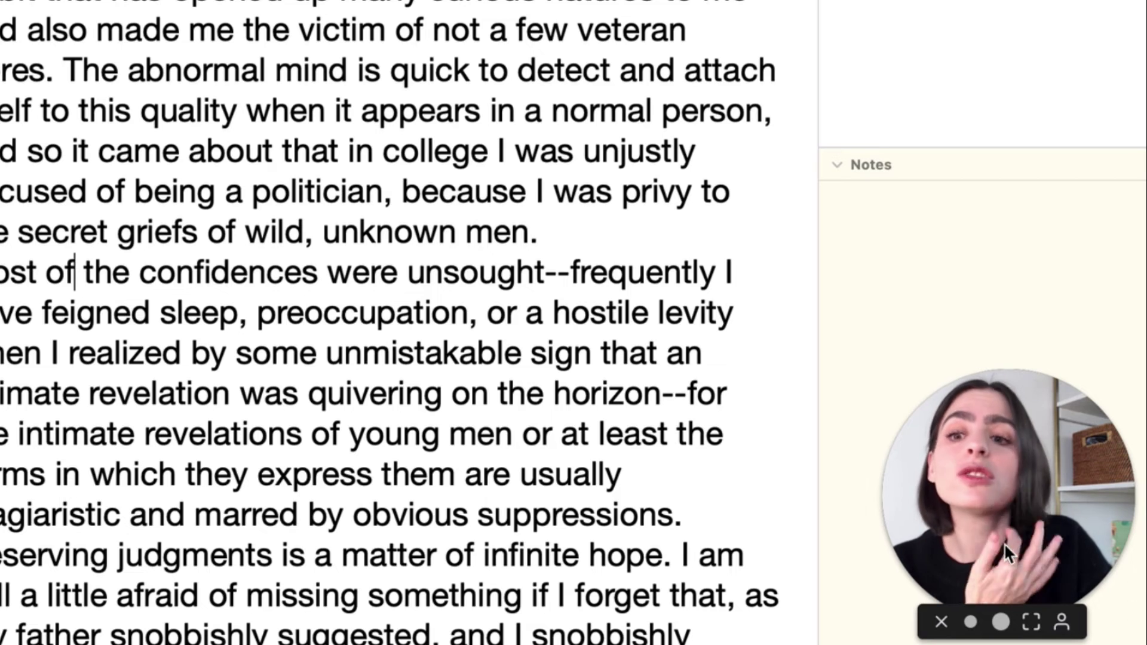
click(100, 69)
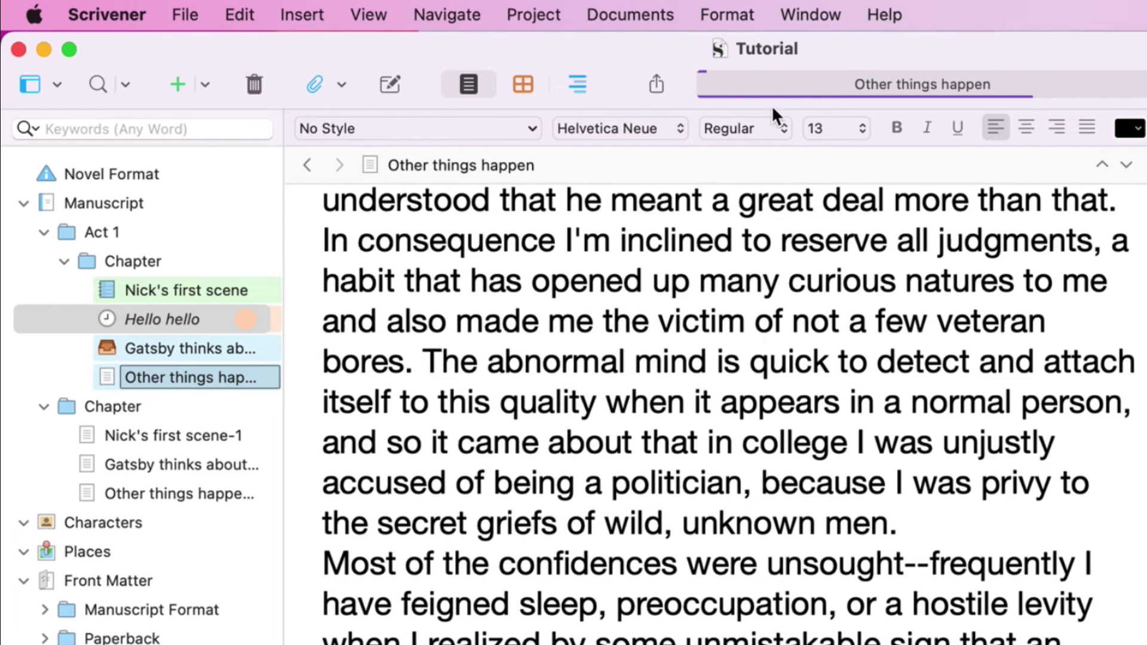
Find the Compile command, open the manuscript's compile settings for review and leave them without compiling.
click(549, 13)
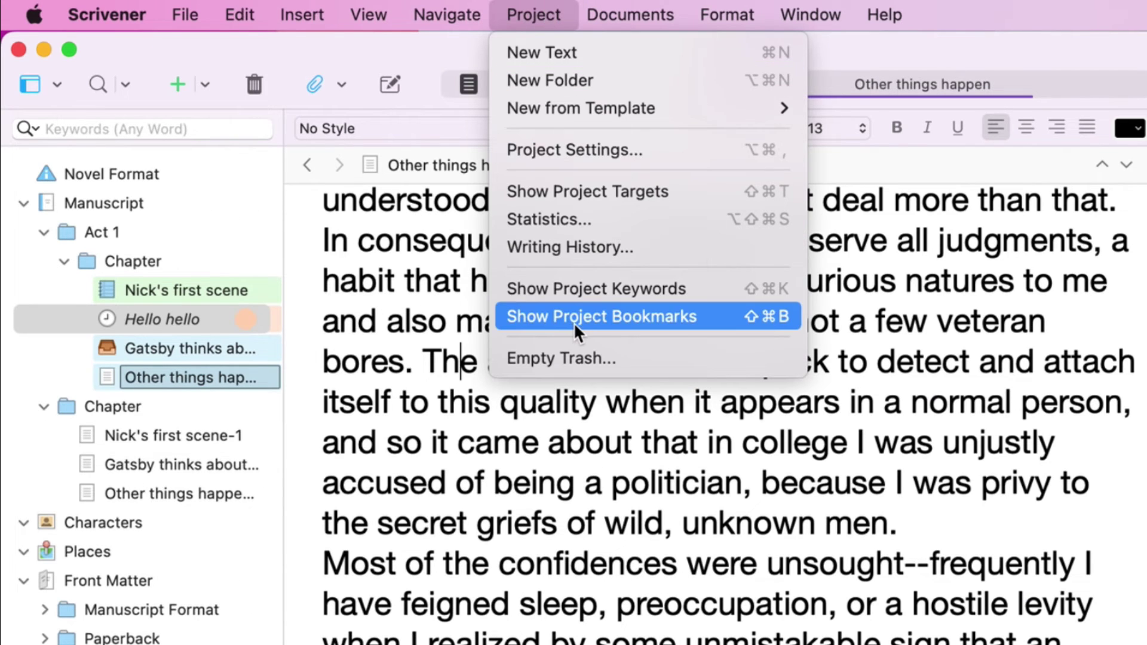
mouse_move(882, 18)
text(name)
text(compi)
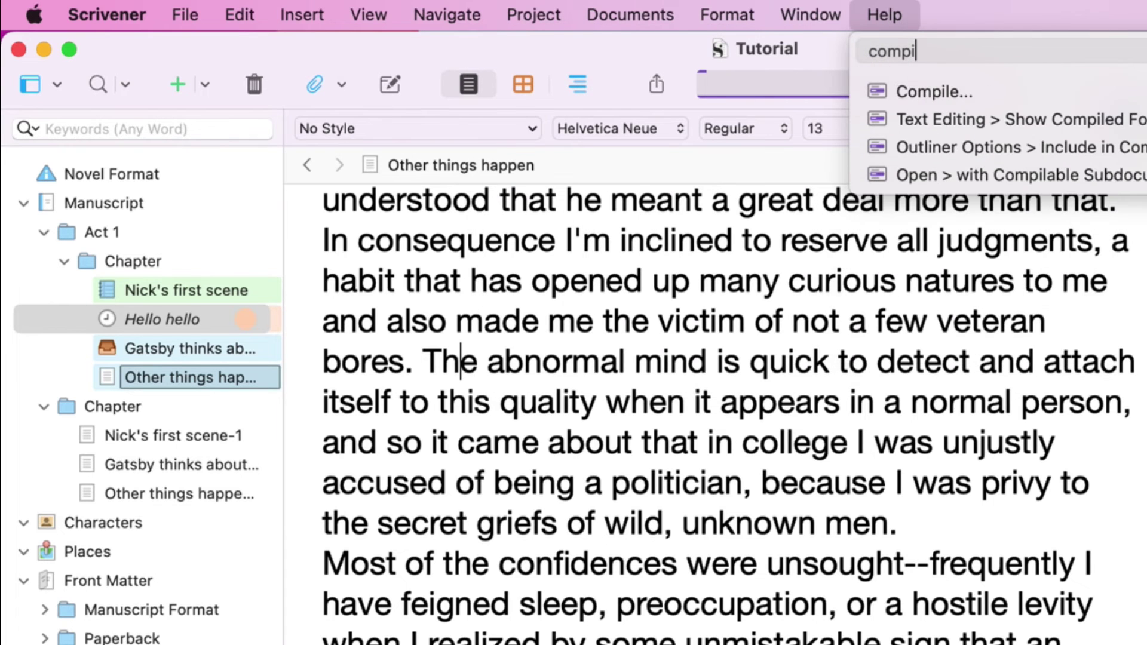
mouse_move(138, 9)
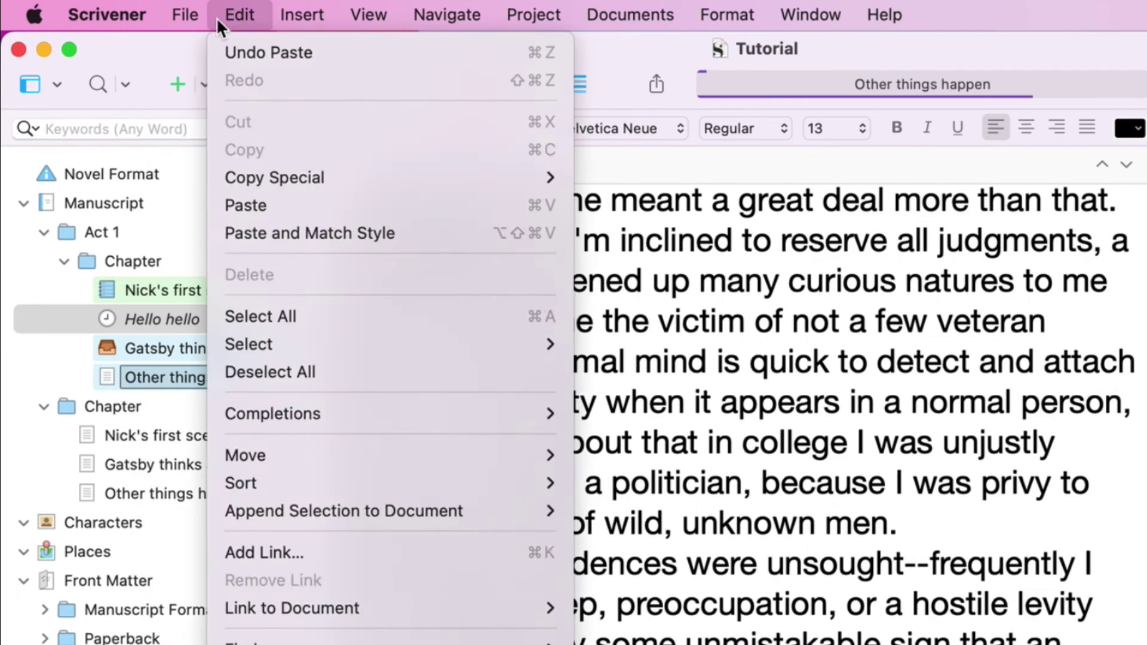
mouse_move(186, 15)
click(195, 577)
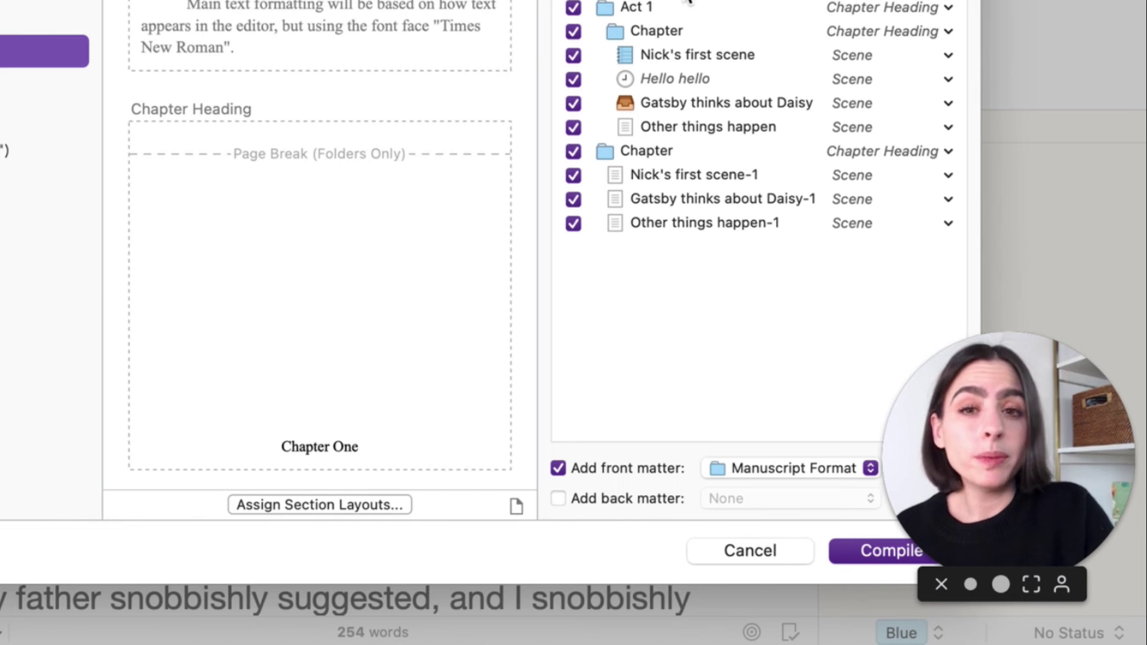
click(769, 554)
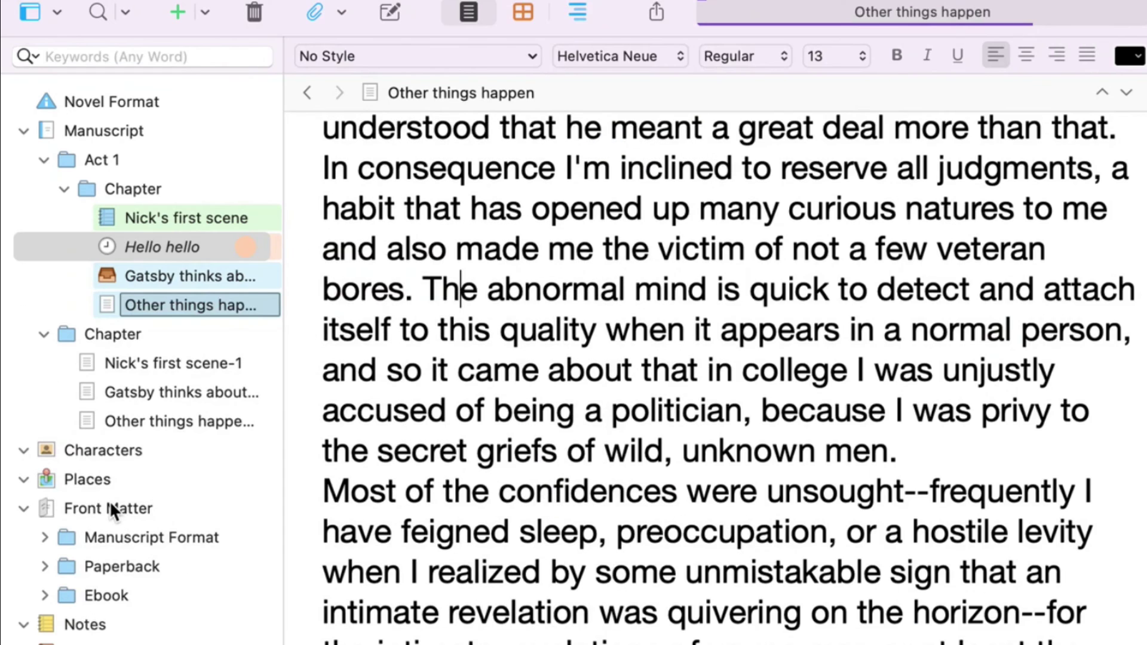
Open the Title Page in the Manuscript Format folder of the Front Matter.
click(109, 508)
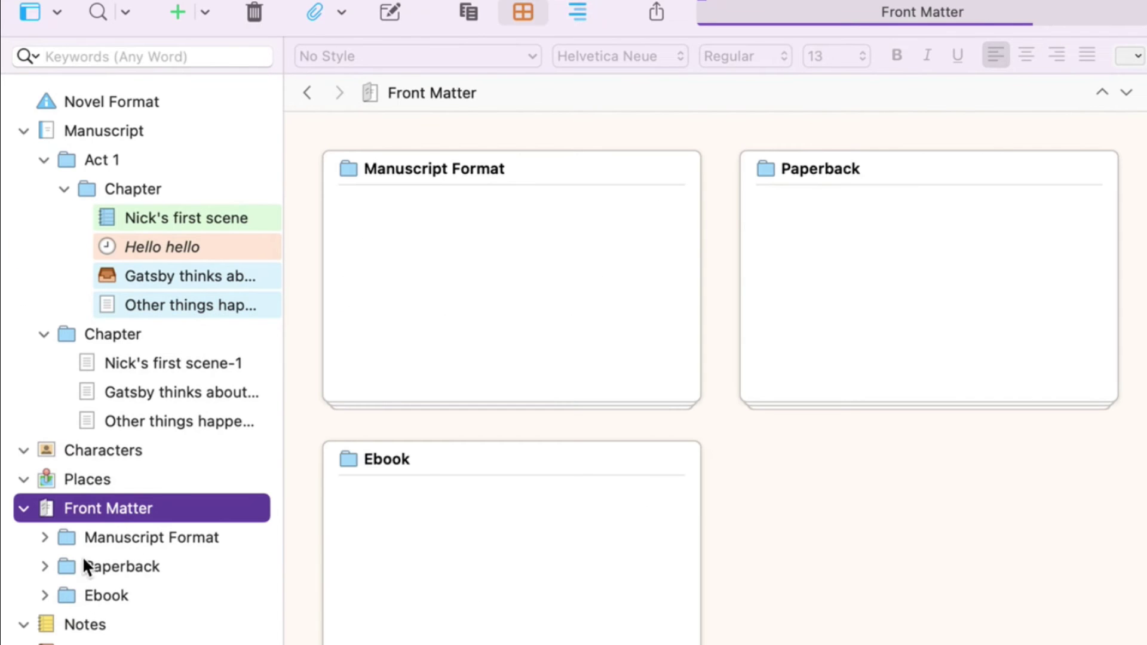
click(44, 538)
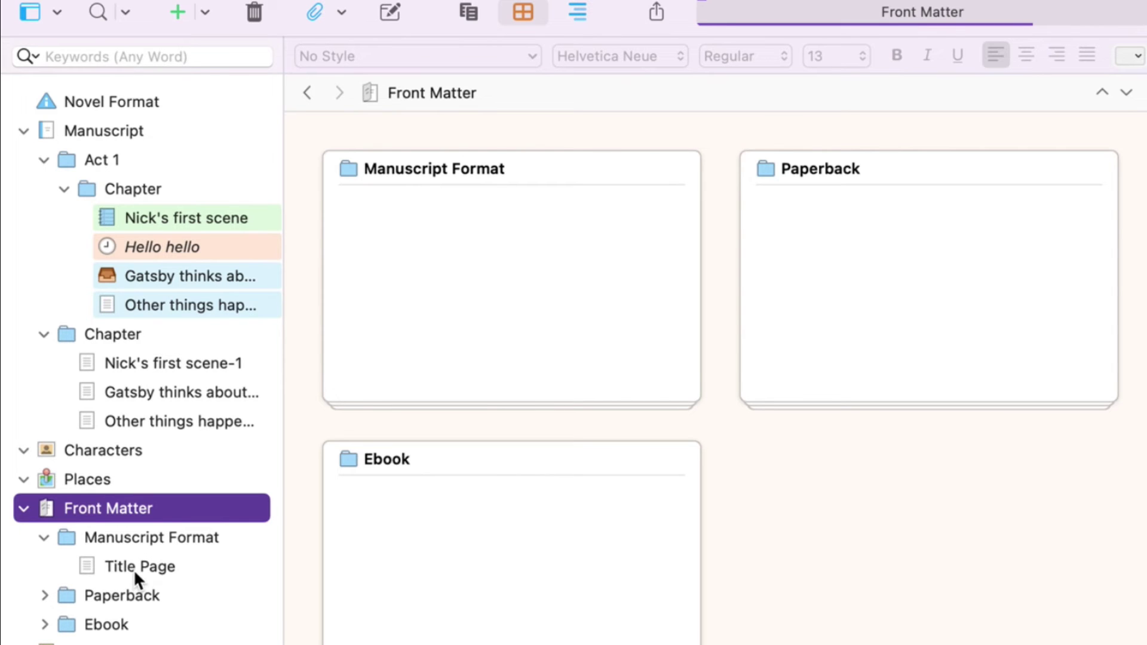
click(143, 566)
scroll(605, 442, down, 1)
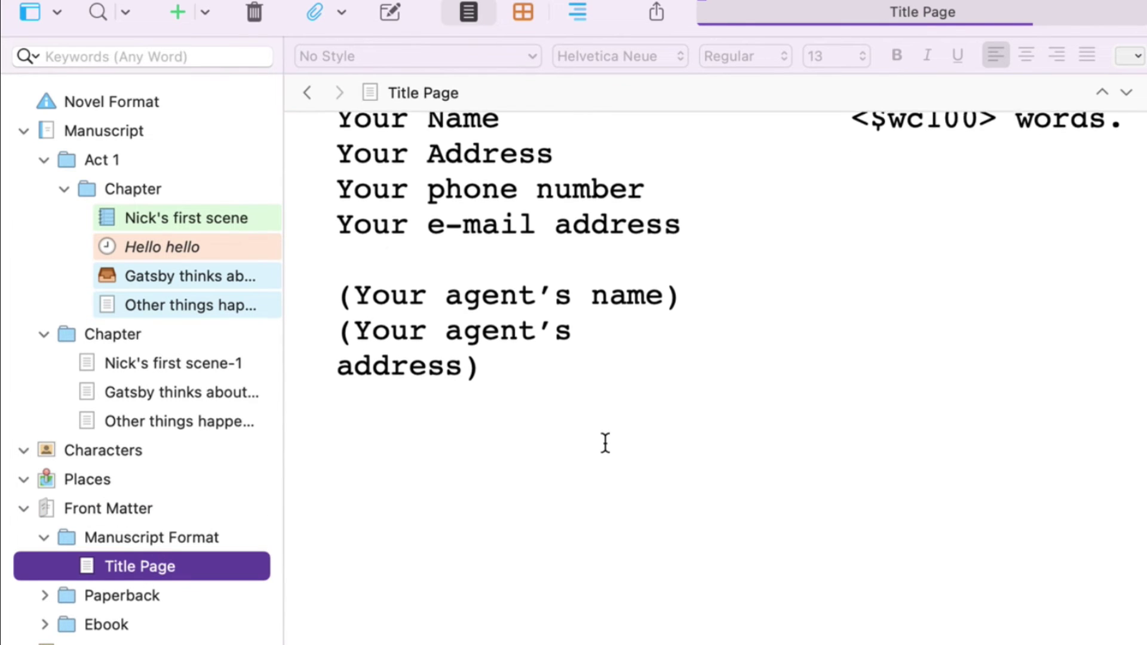
Enter "The Great Gatsby" as the title on the title page and replace the <$fullname> tag with the author's full name.
click(605, 442)
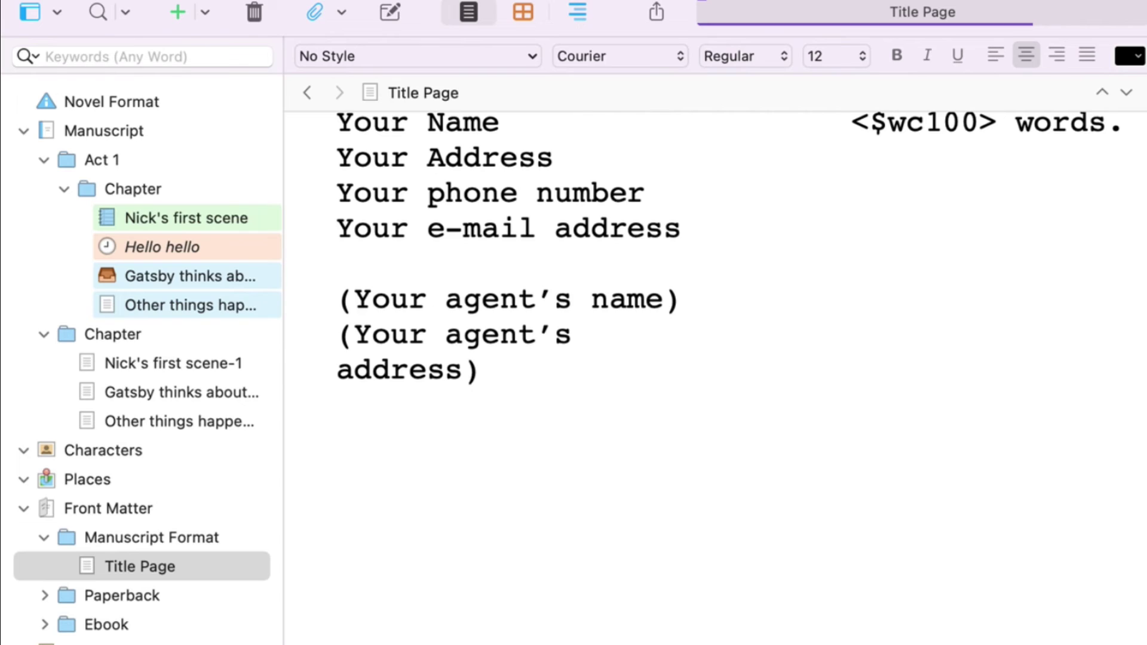
text(The Great Gatsby)
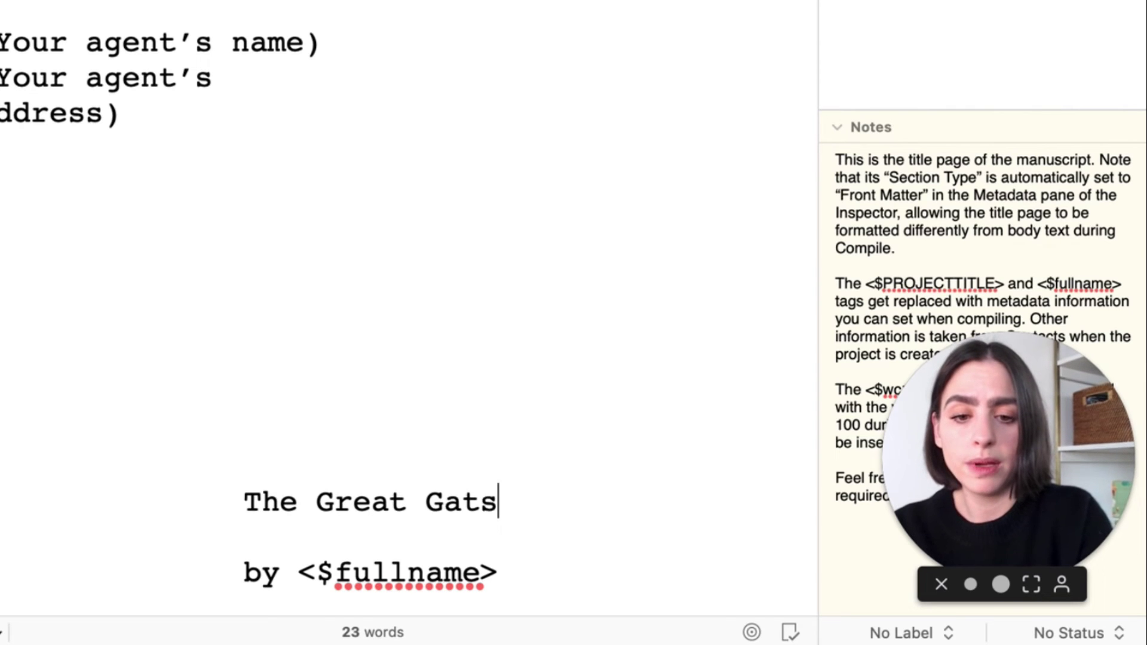
drag(500, 572, 292, 571)
text(Lauren Kay)
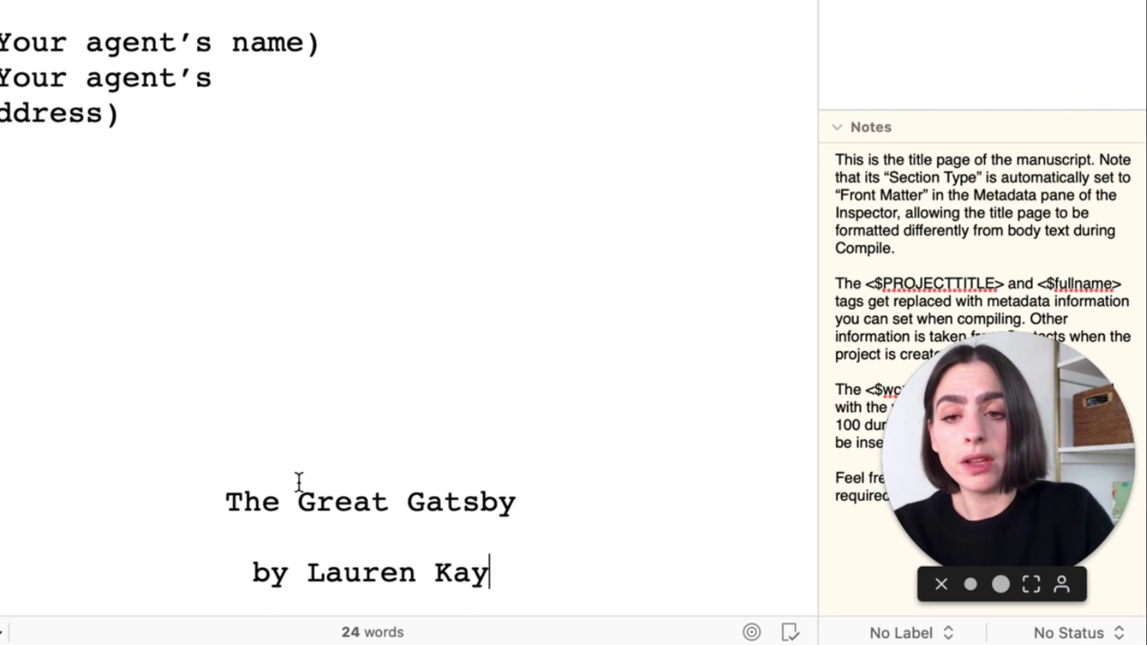
Replace the <$wc100> word-count tag on the title page with 50 so the line reads "50 words.".
scroll(287, 328, up, 2)
drag(981, 228, 856, 229)
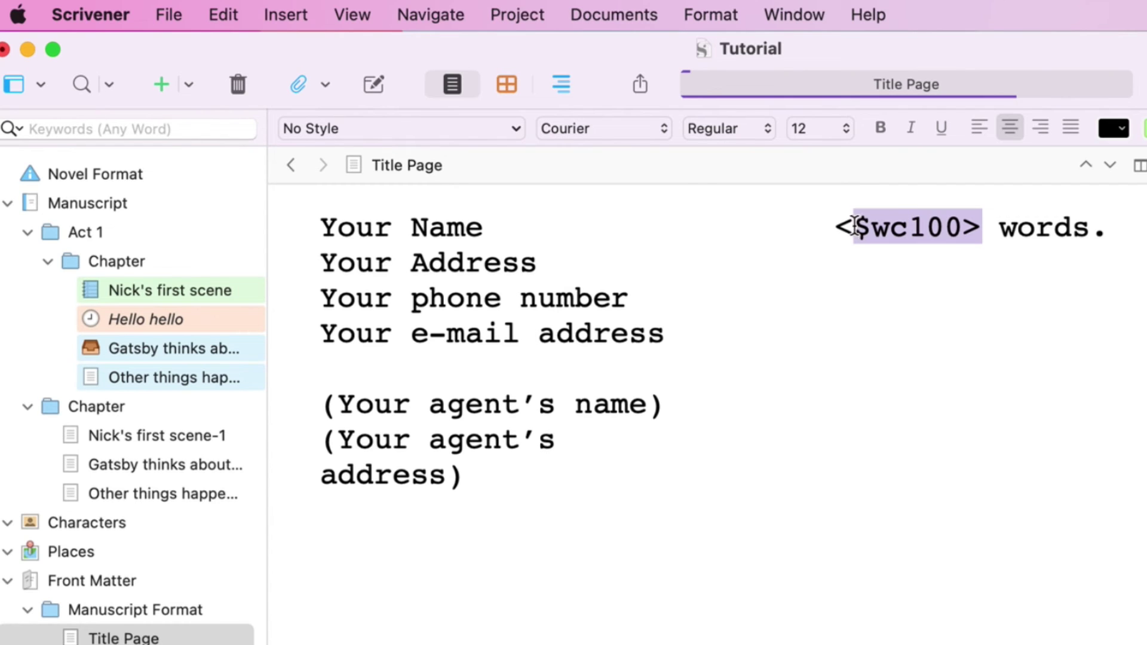
key(BackSpace)
key(BackSpace)
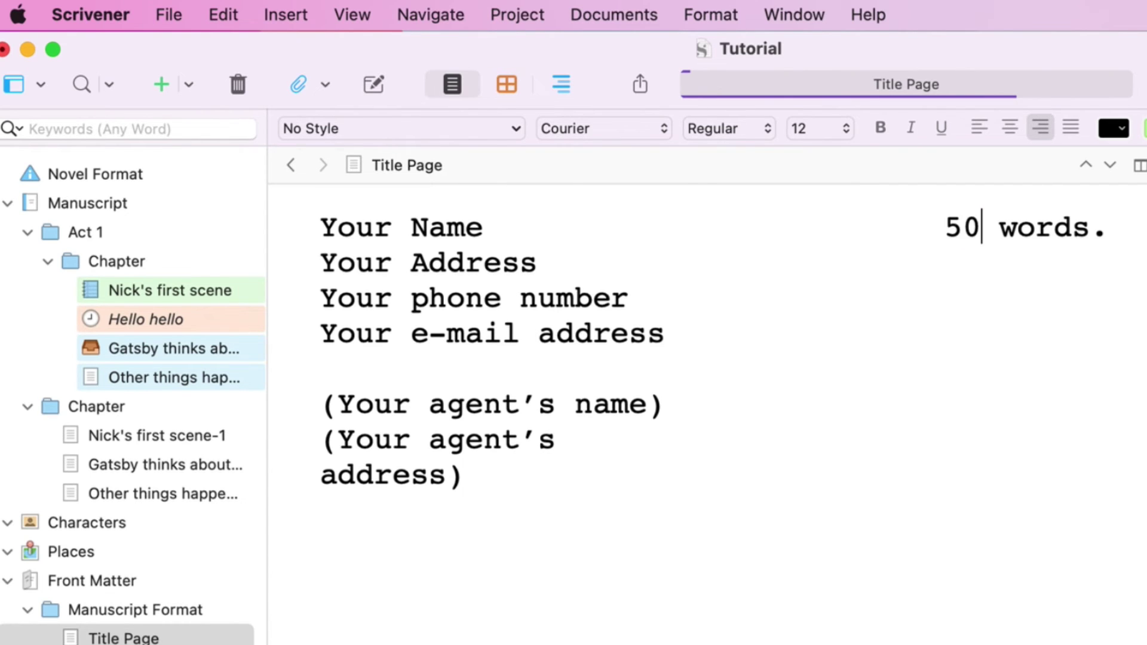
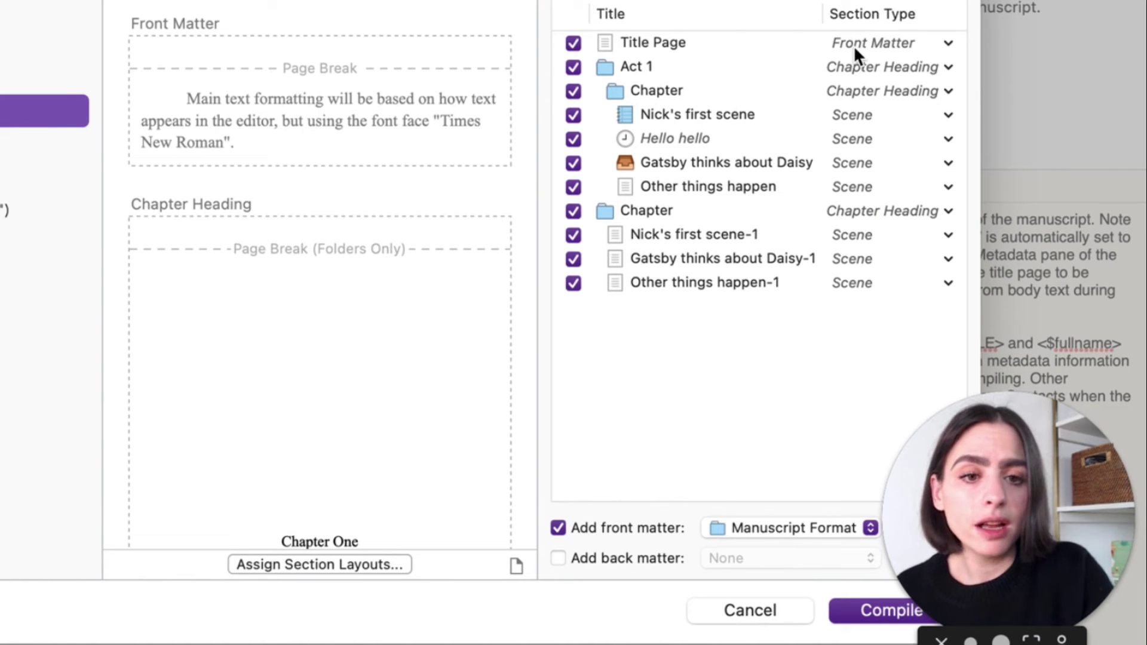
In the compile settings, set the section type of Title Page to Front Matter and Act 1 to Part Heading.
click(885, 48)
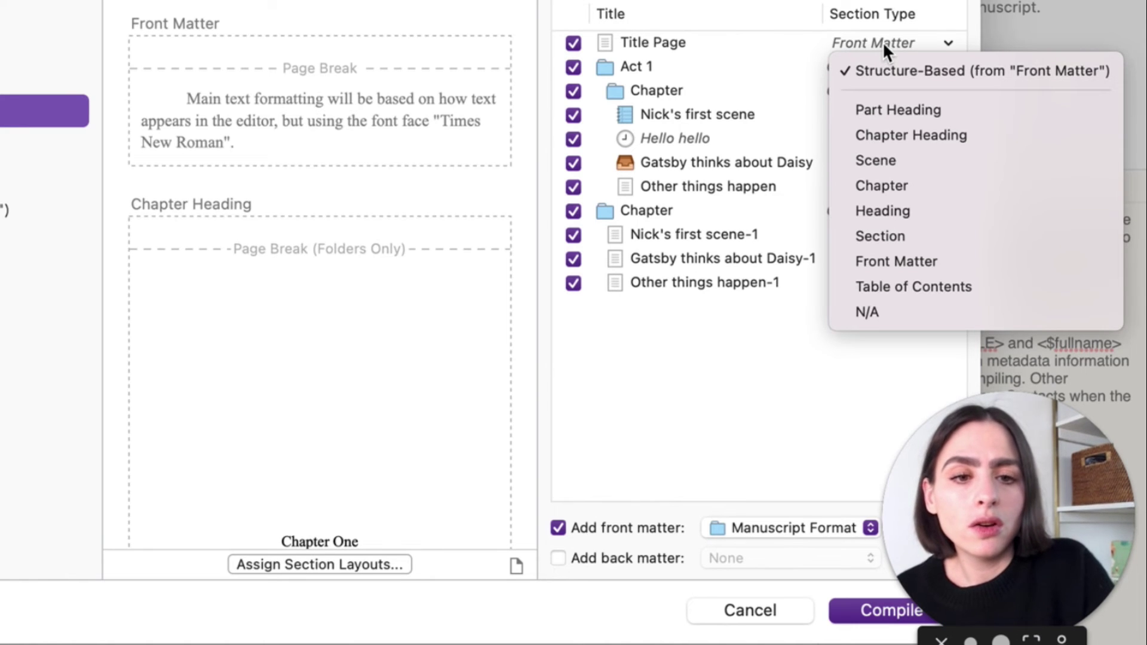
click(981, 262)
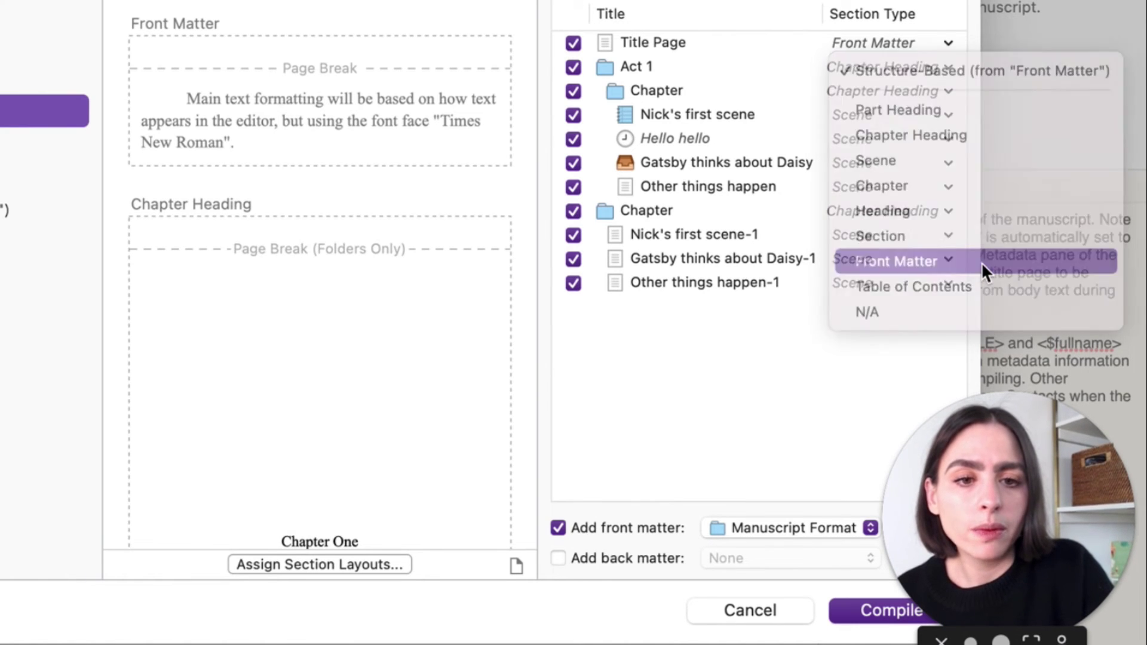
click(908, 69)
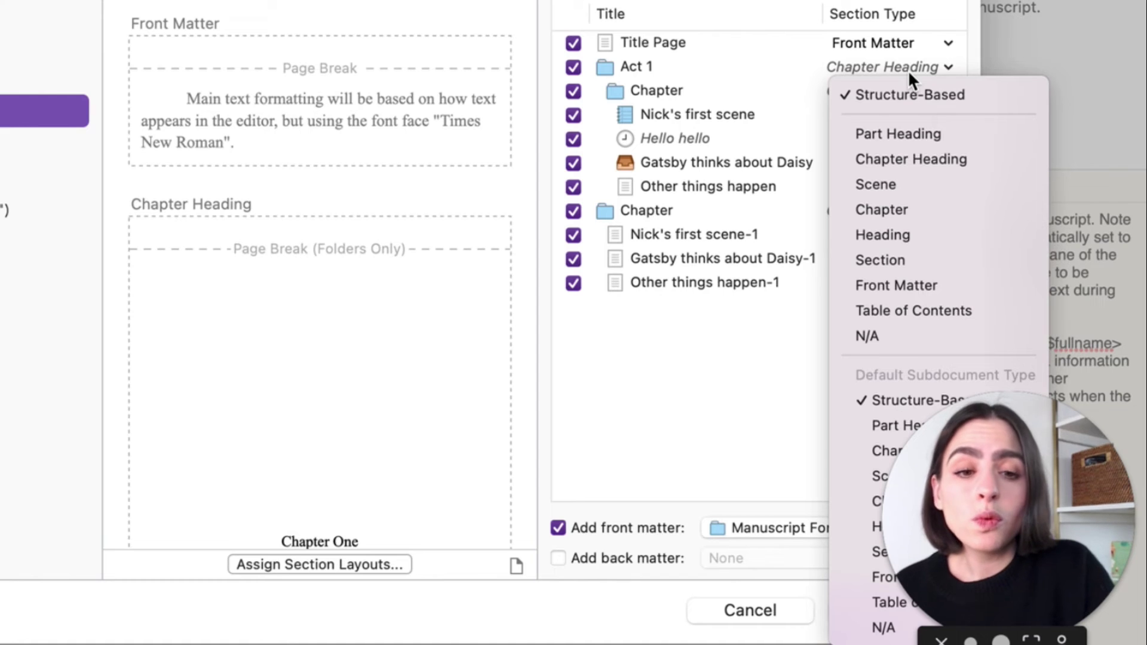
click(907, 134)
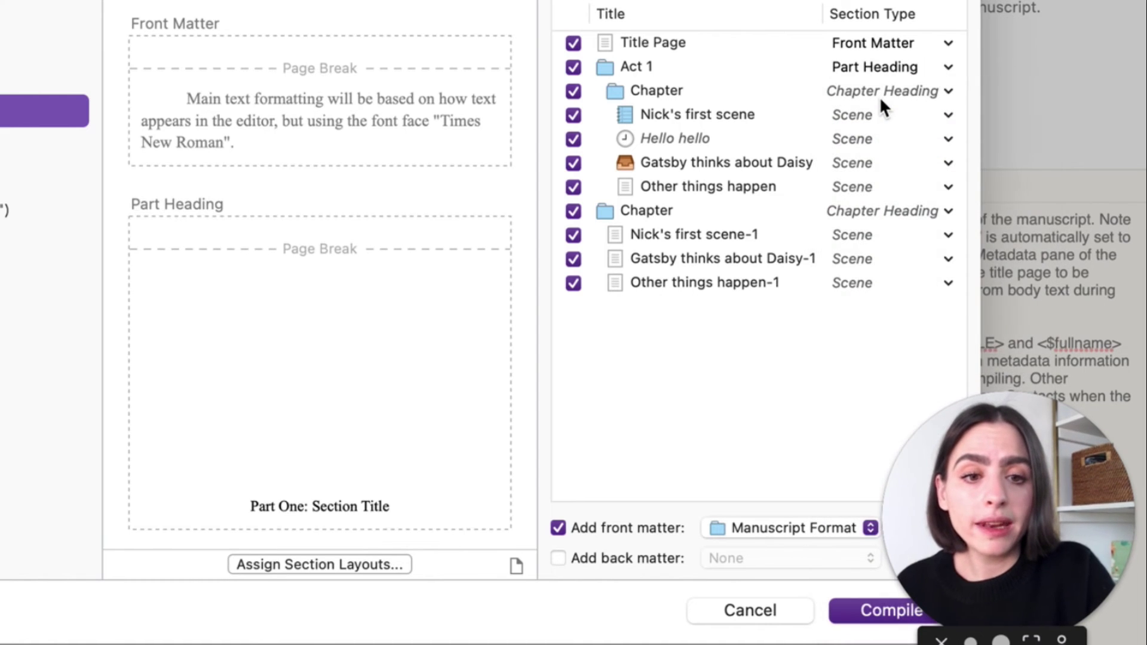
Set the section type of the Chapter folder inside Act 1 to Chapter Heading and of "Nick's first scene" to Scene.
click(879, 95)
click(896, 183)
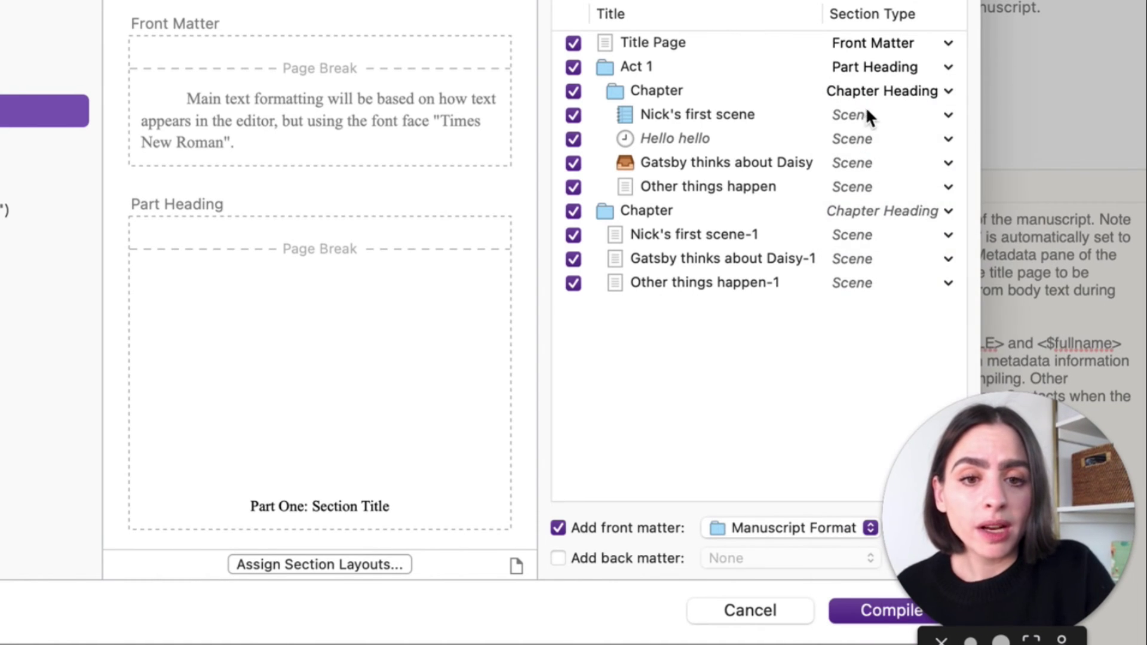
click(881, 114)
click(890, 235)
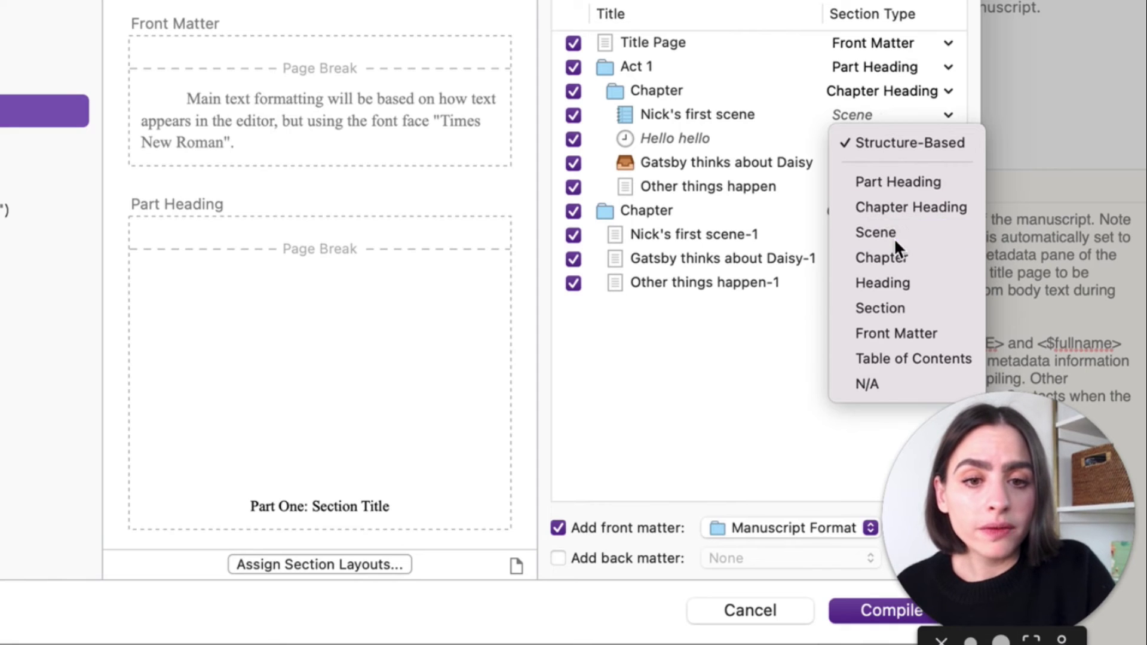
Set "Hello hello", "Gatsby thinks about Daisy" and "Nick's first scene-1" to Scene, and the second Chapter folder to Chapter Heading.
click(869, 138)
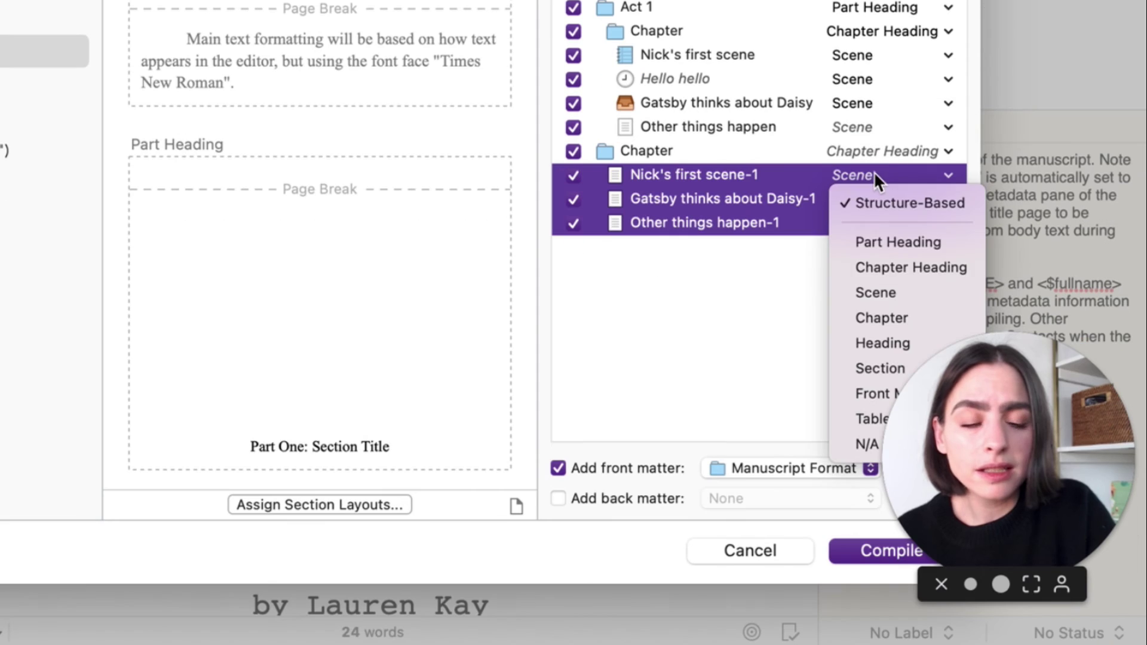
click(882, 291)
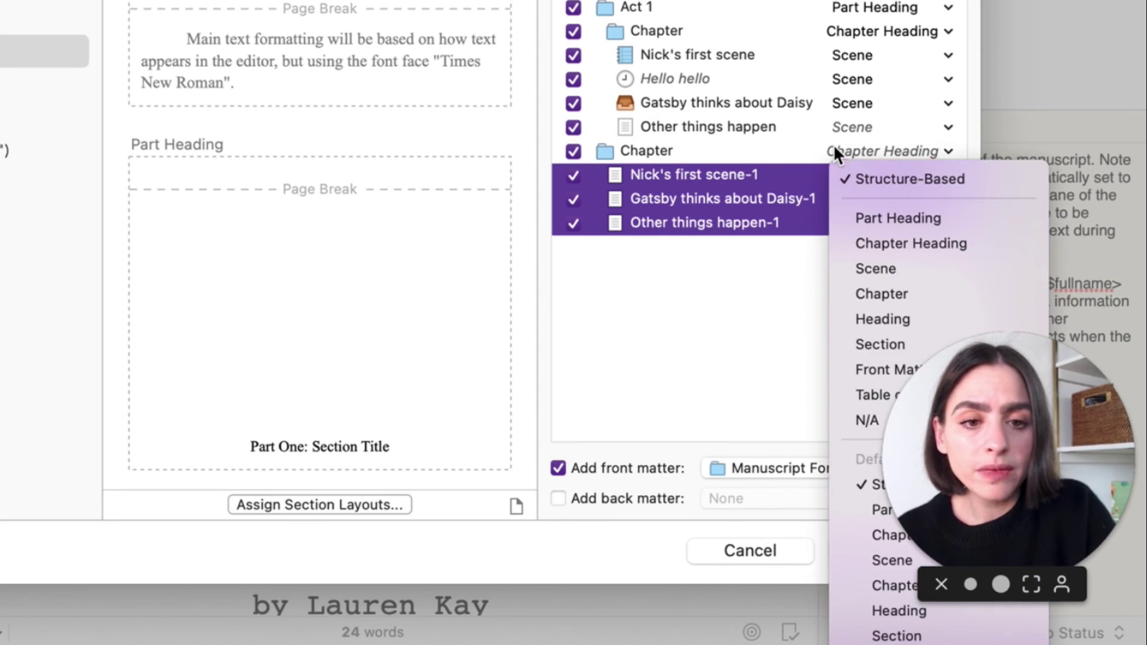
click(737, 153)
click(888, 149)
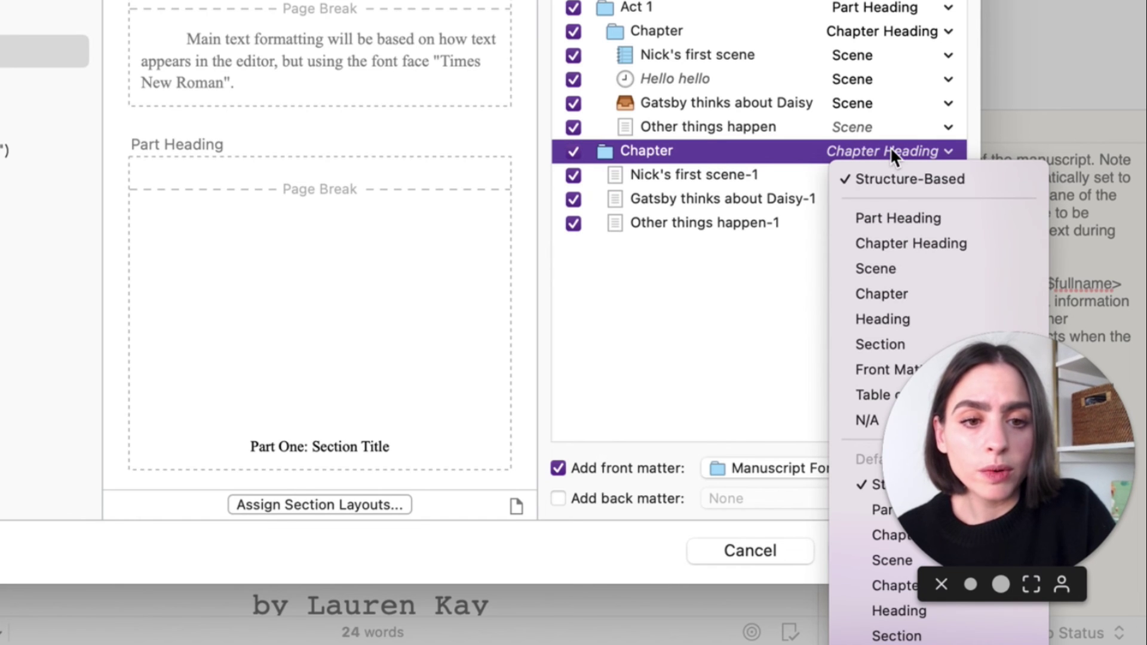
click(884, 242)
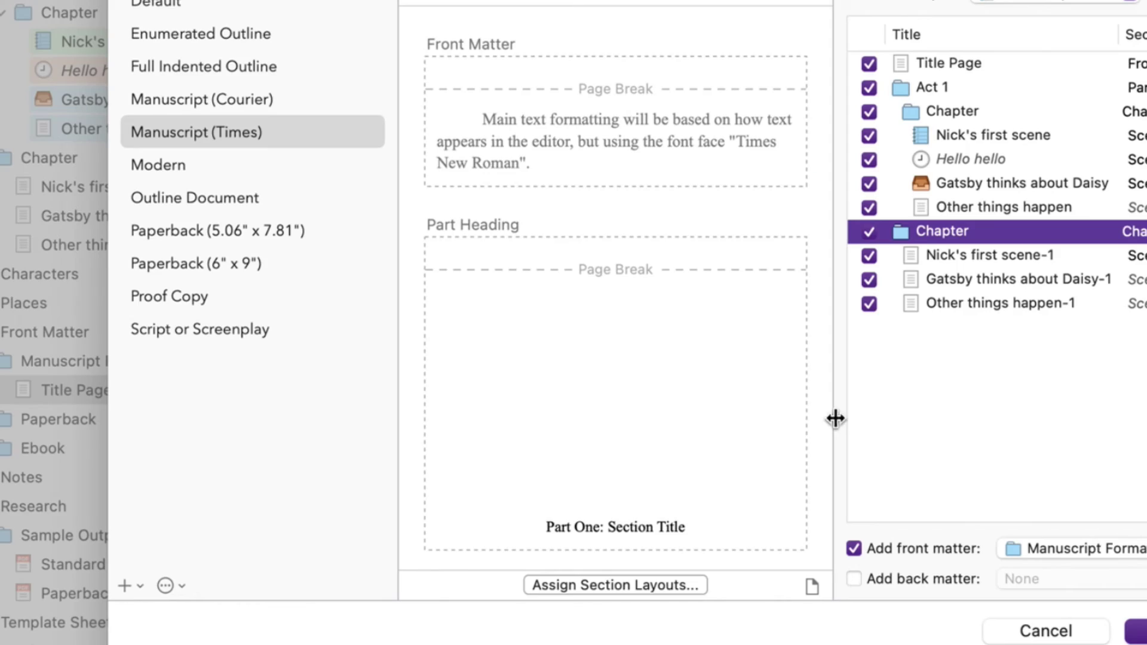
Start assigning section layouts for Manuscript (Times) and choose the As-Is layout for Part Heading documents.
click(647, 584)
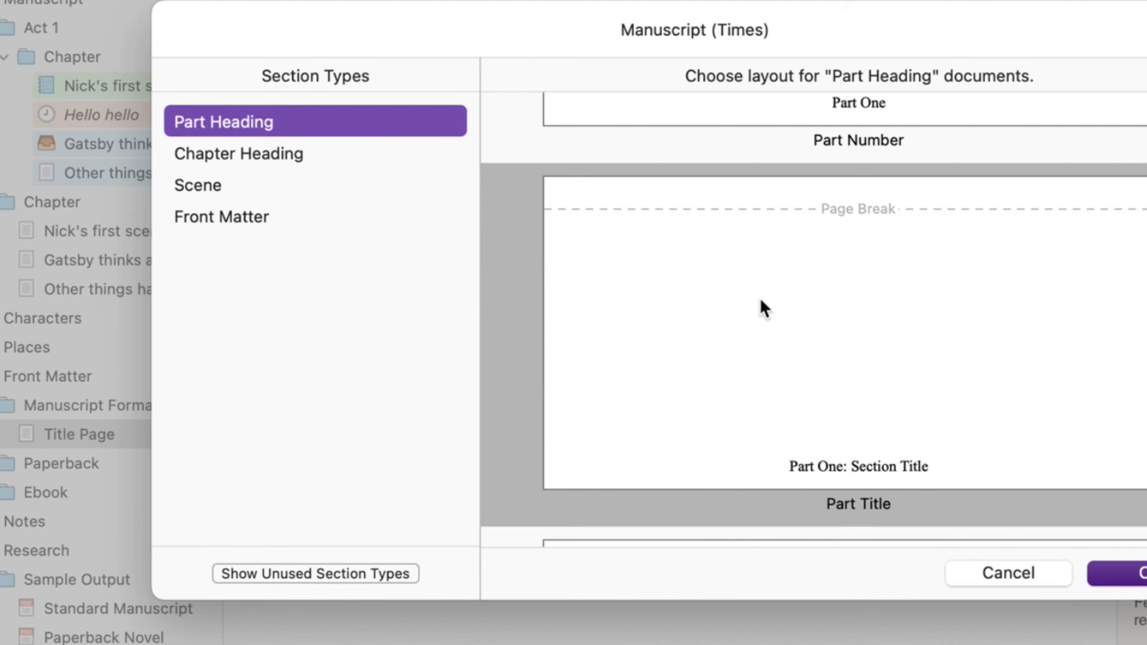
scroll(813, 319, down, 10)
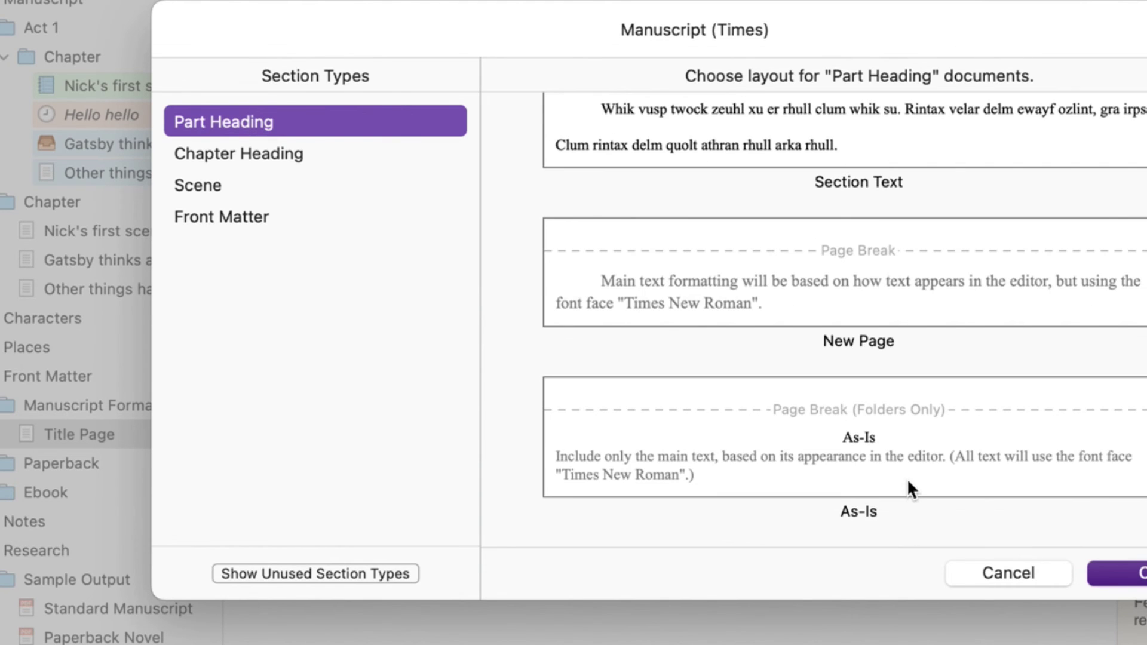
click(909, 489)
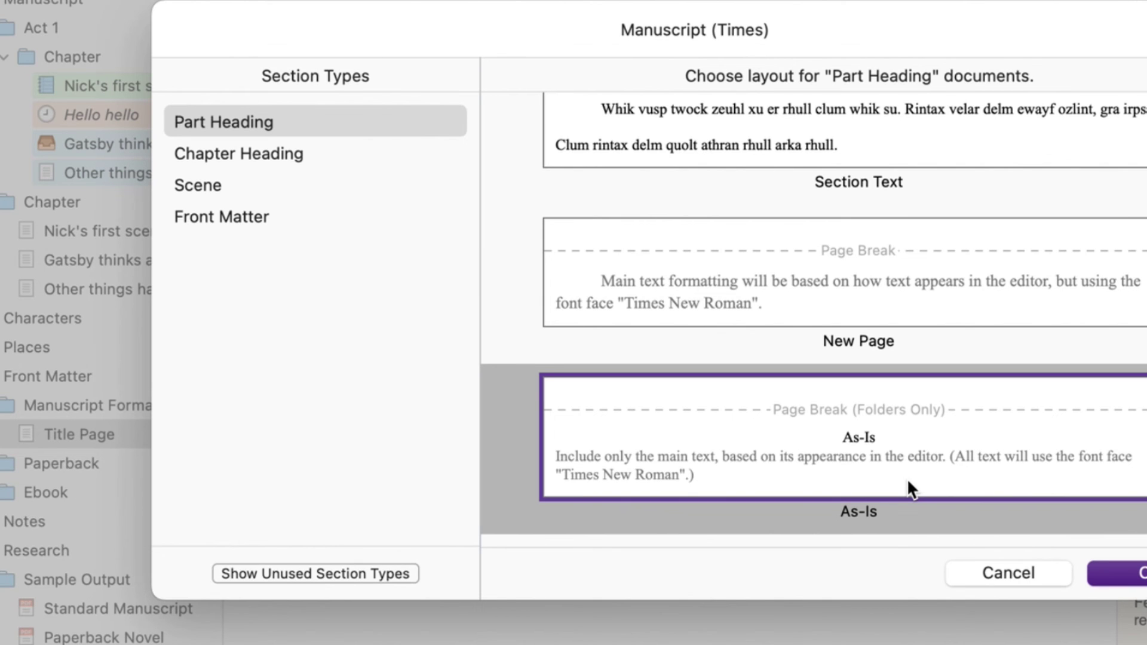
Compare the layouts for Chapter Heading documents and choose the one with a "Chapter One" heading followed by body text.
click(328, 160)
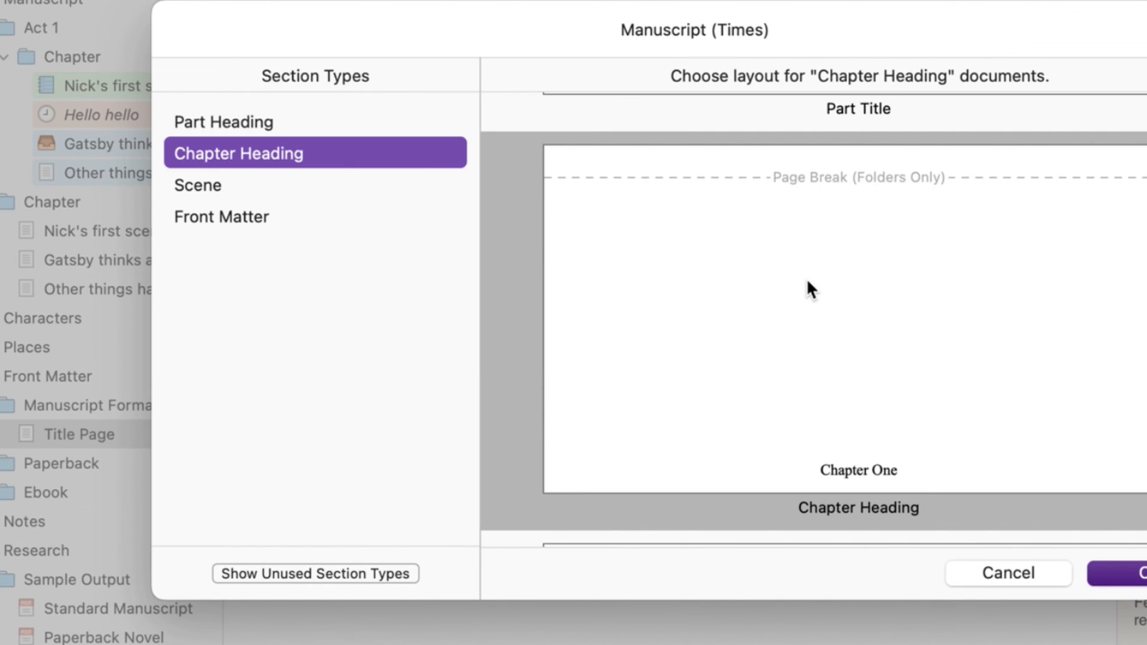
scroll(805, 278, down, 10)
scroll(808, 266, up, 2)
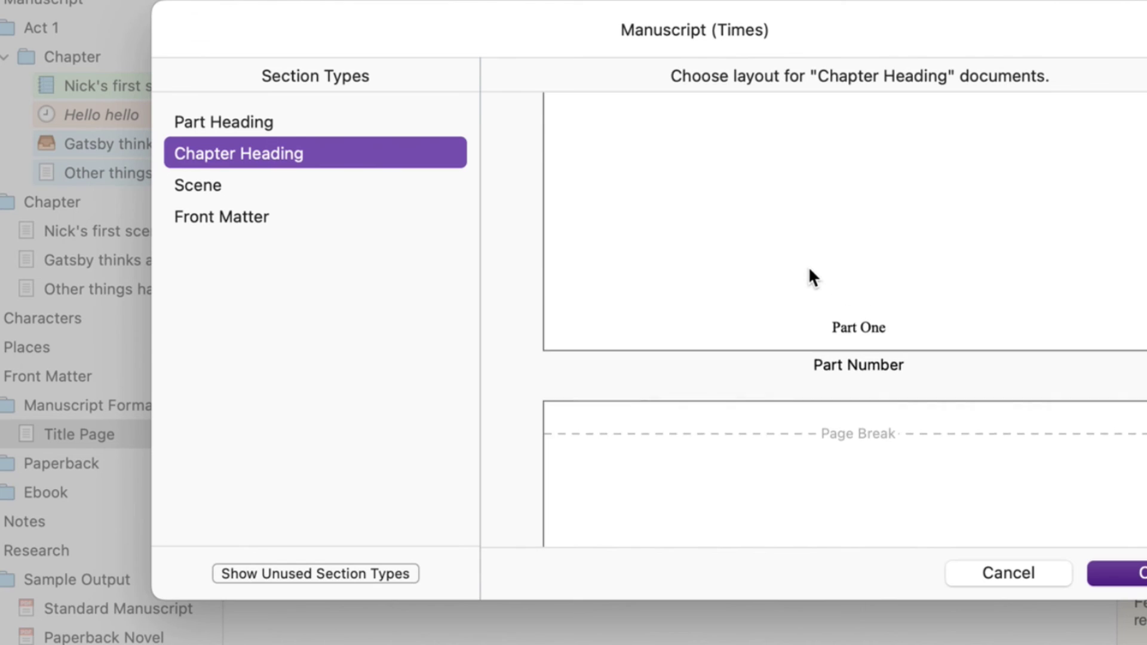
scroll(808, 266, down, 5)
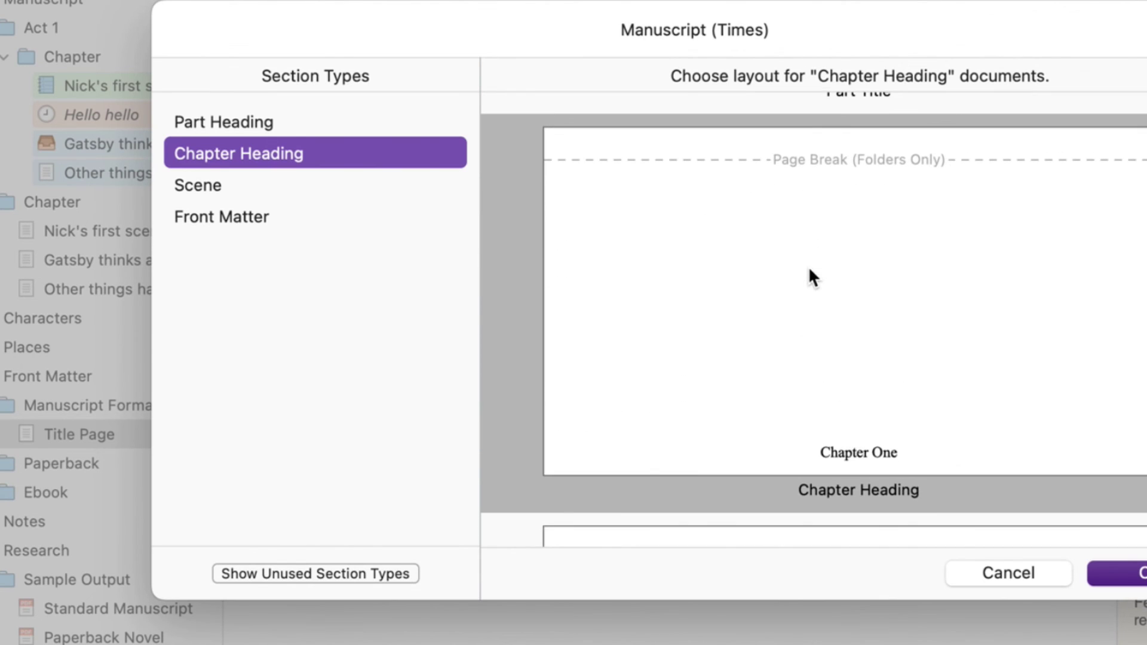
scroll(808, 267, up, 3)
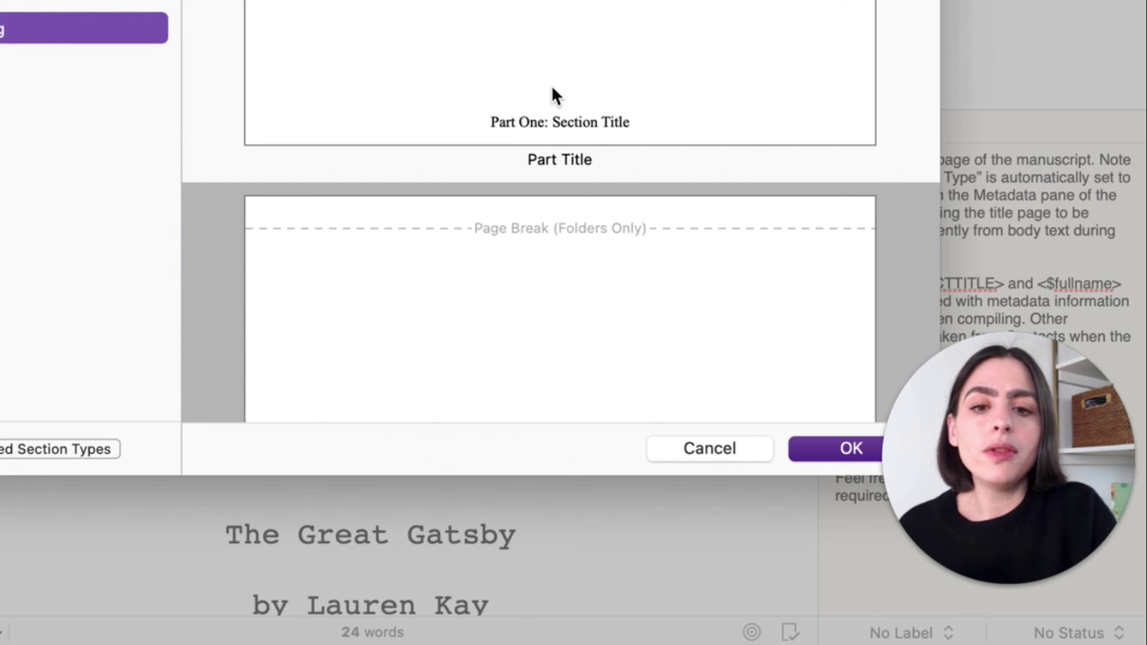
scroll(849, 209, down, 3)
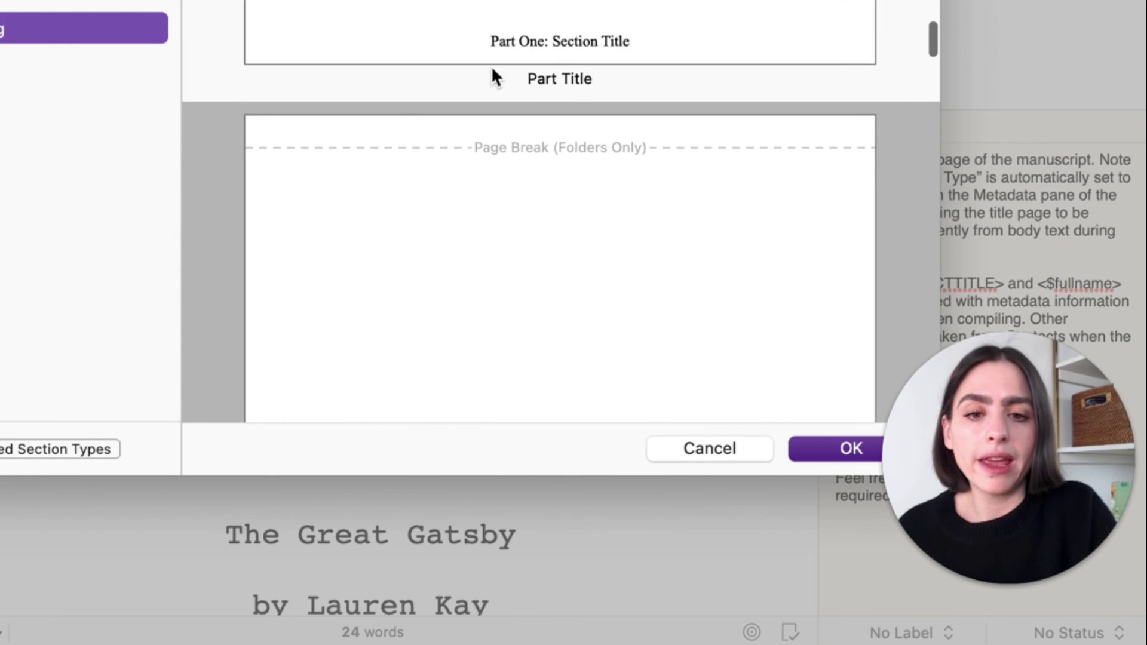
scroll(507, 119, down, 5)
scroll(507, 119, down, 4)
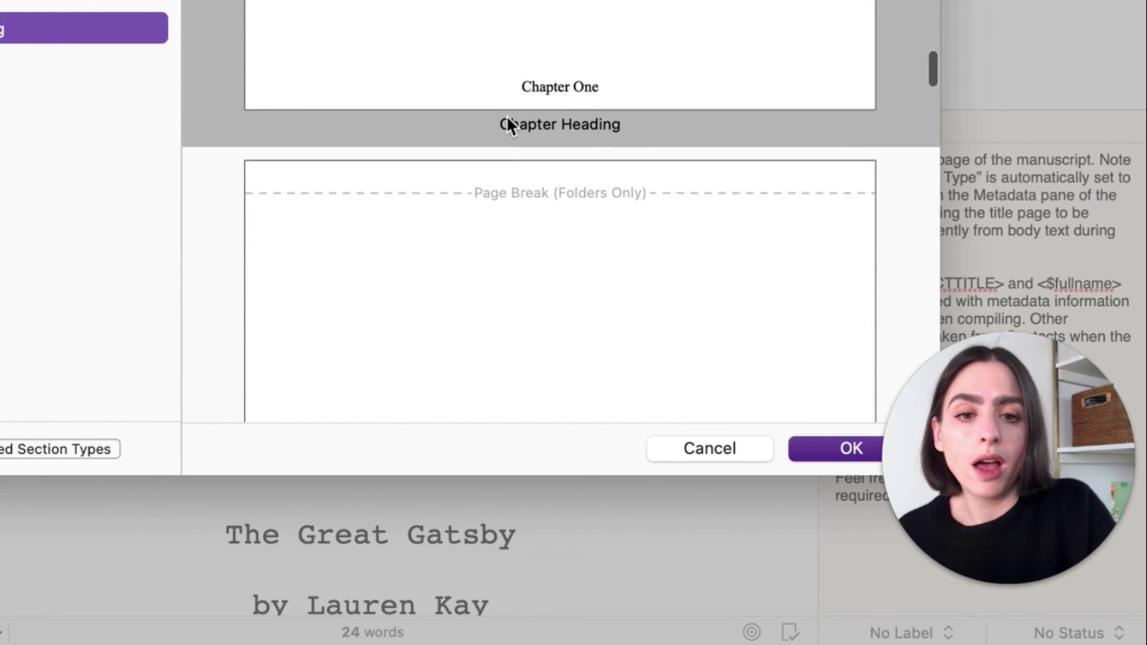
scroll(487, 176, down, 5)
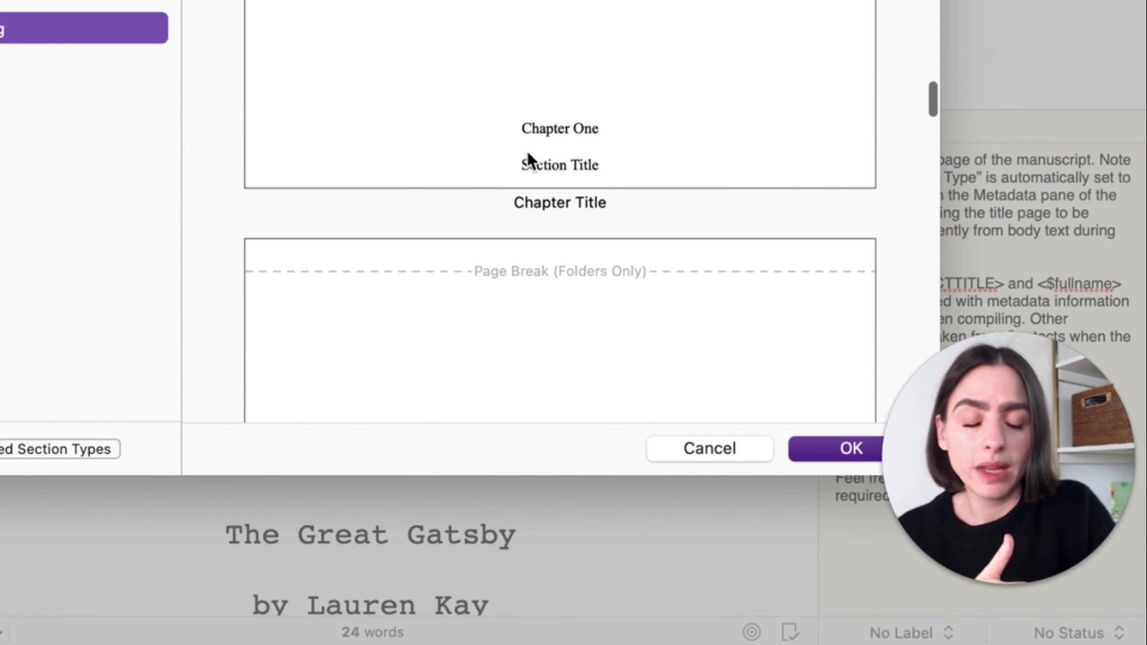
scroll(527, 159, up, 4)
scroll(528, 159, up, 5)
click(568, 135)
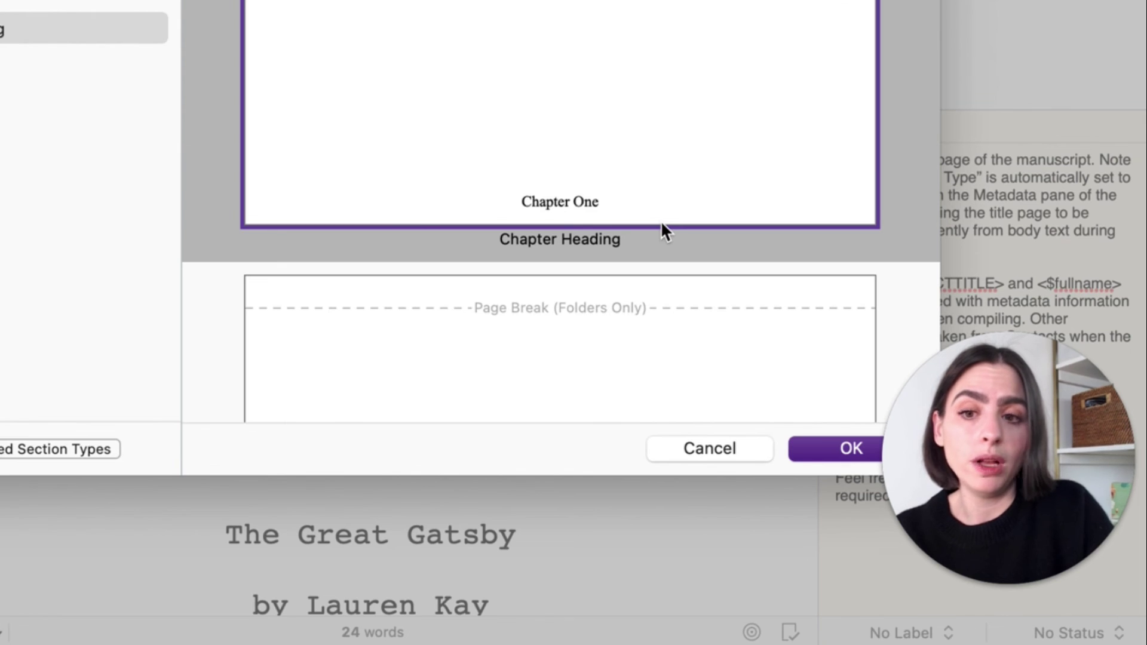
scroll(399, 141, down, 3)
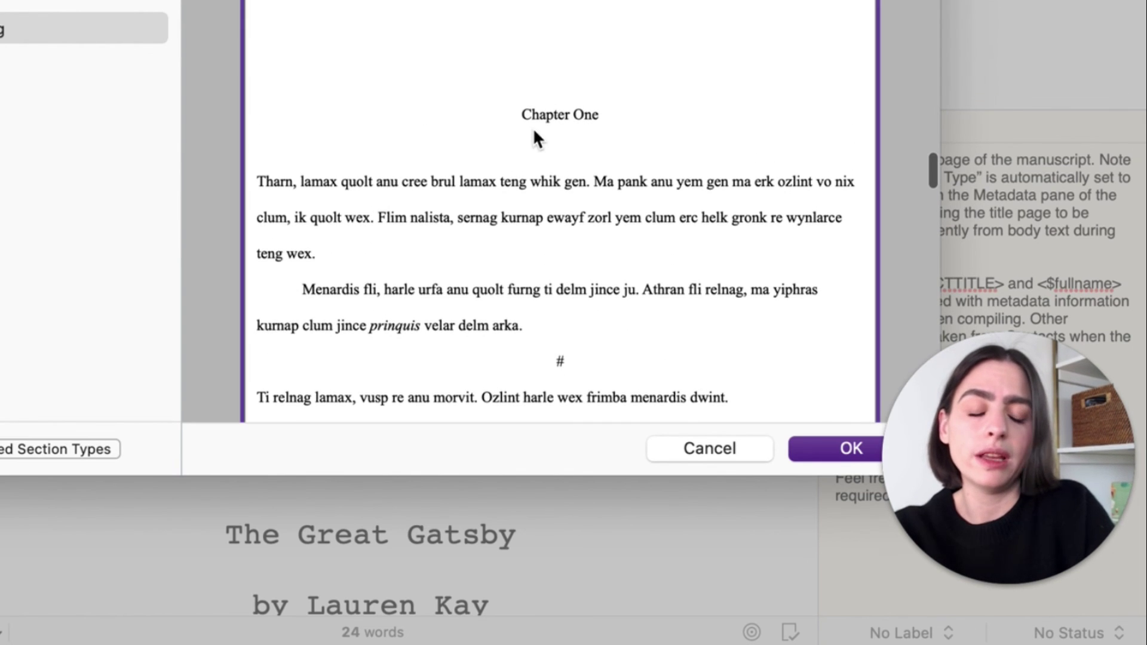
Choose the body-text layout with # separators for Scene documents.
click(30, 73)
scroll(445, 104, up, 3)
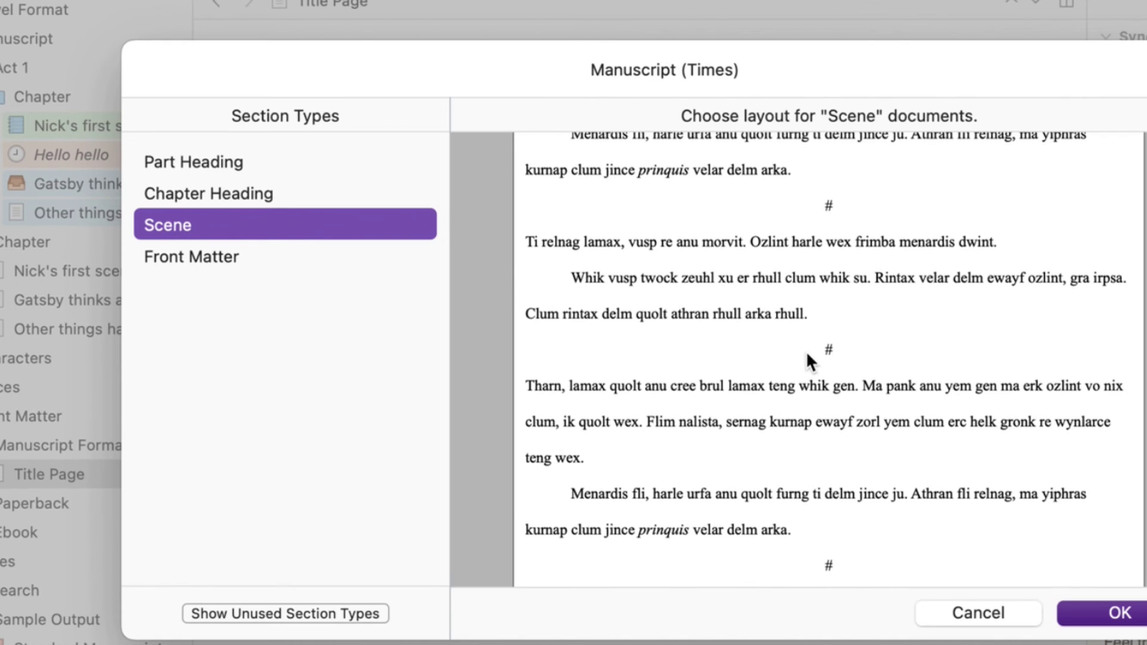
scroll(805, 350, up, 3)
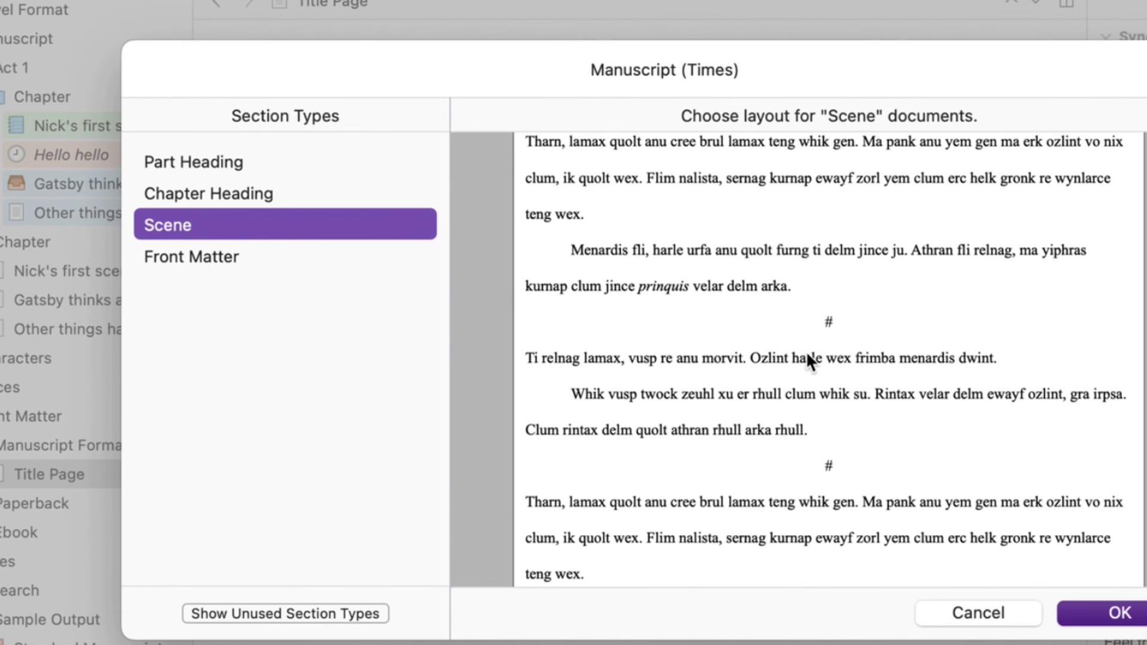
click(848, 303)
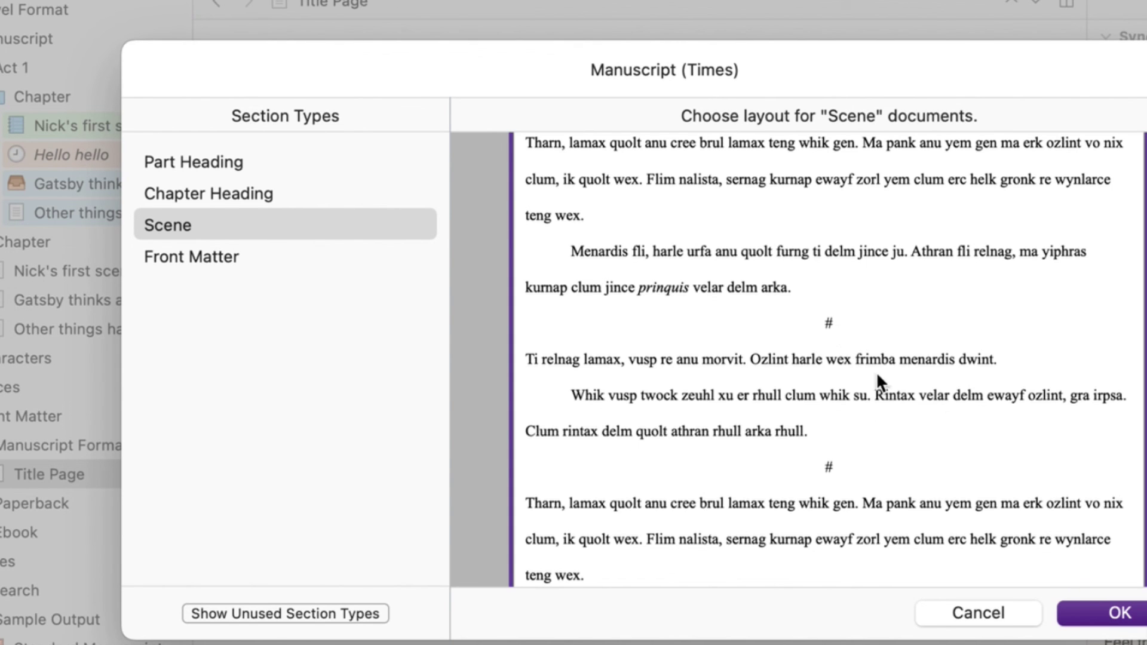
Compare the layouts for Front Matter documents, choose New Page and apply the section layout assignments.
click(235, 255)
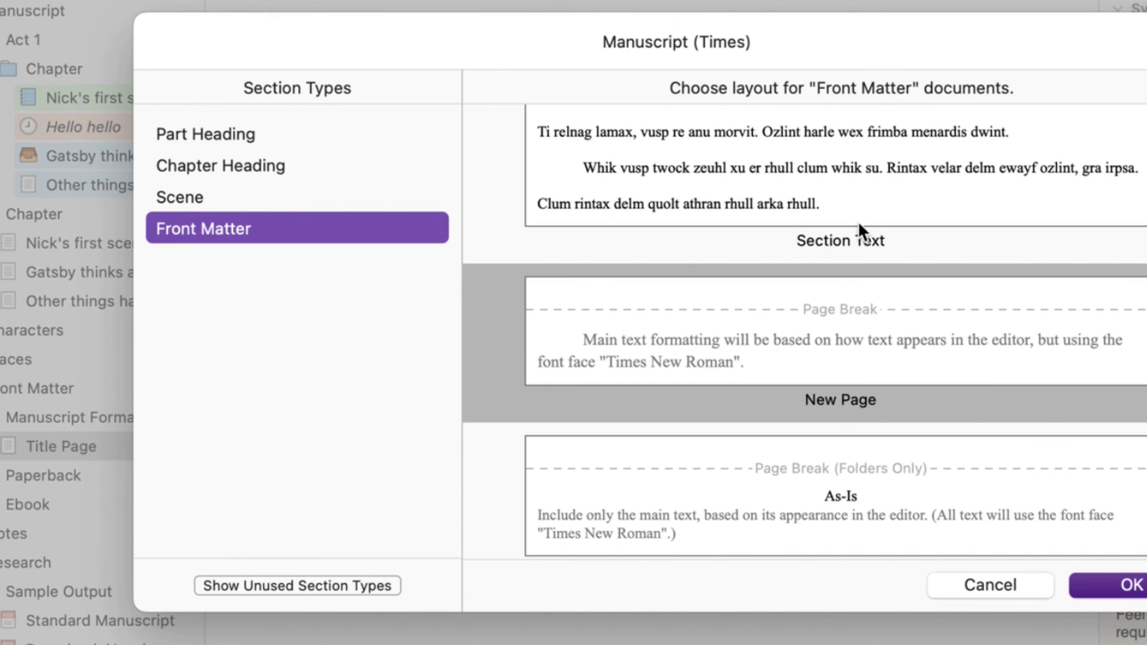
scroll(858, 220, down, 10)
scroll(859, 223, down, 8)
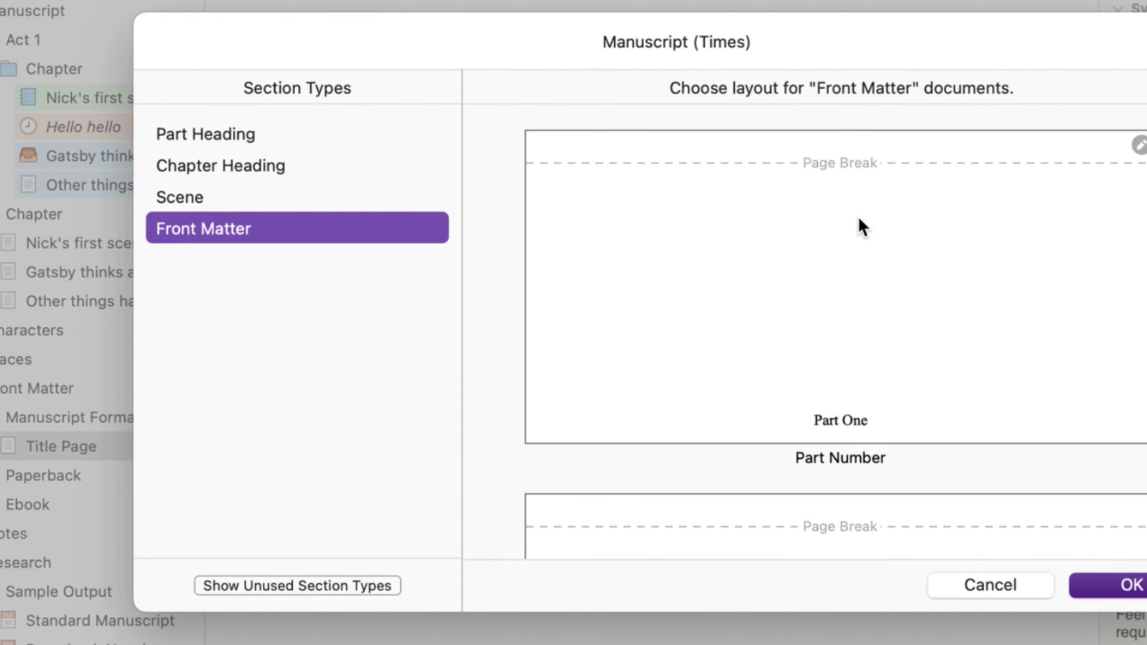
scroll(859, 227, down, 10)
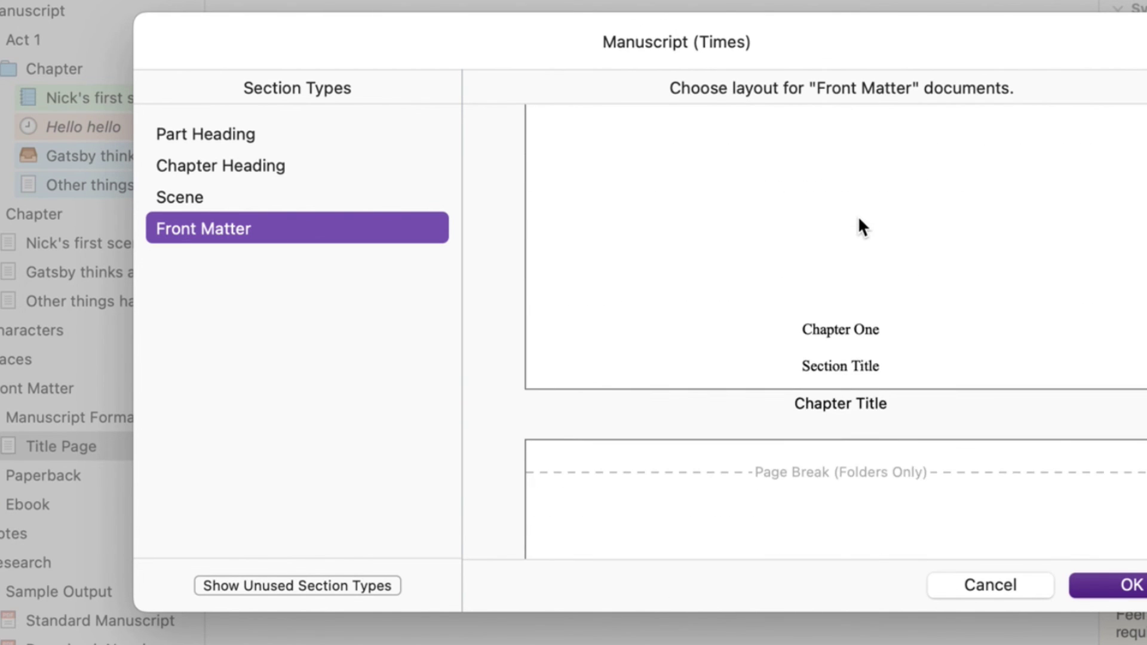
scroll(859, 242, down, 10)
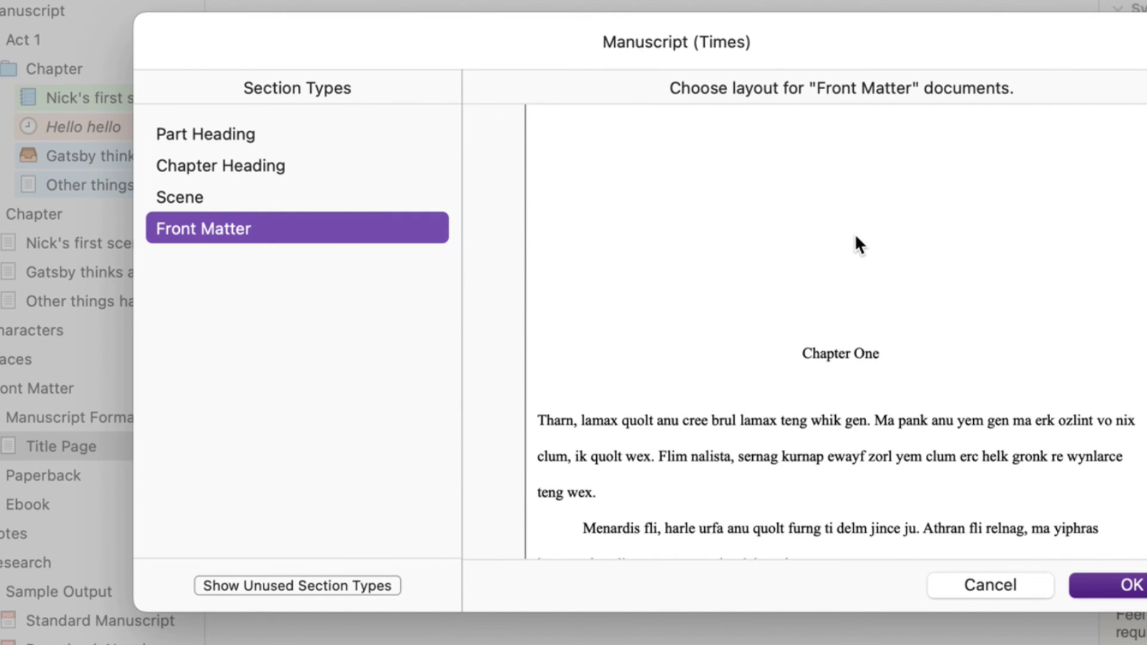
scroll(576, 105, down, 10)
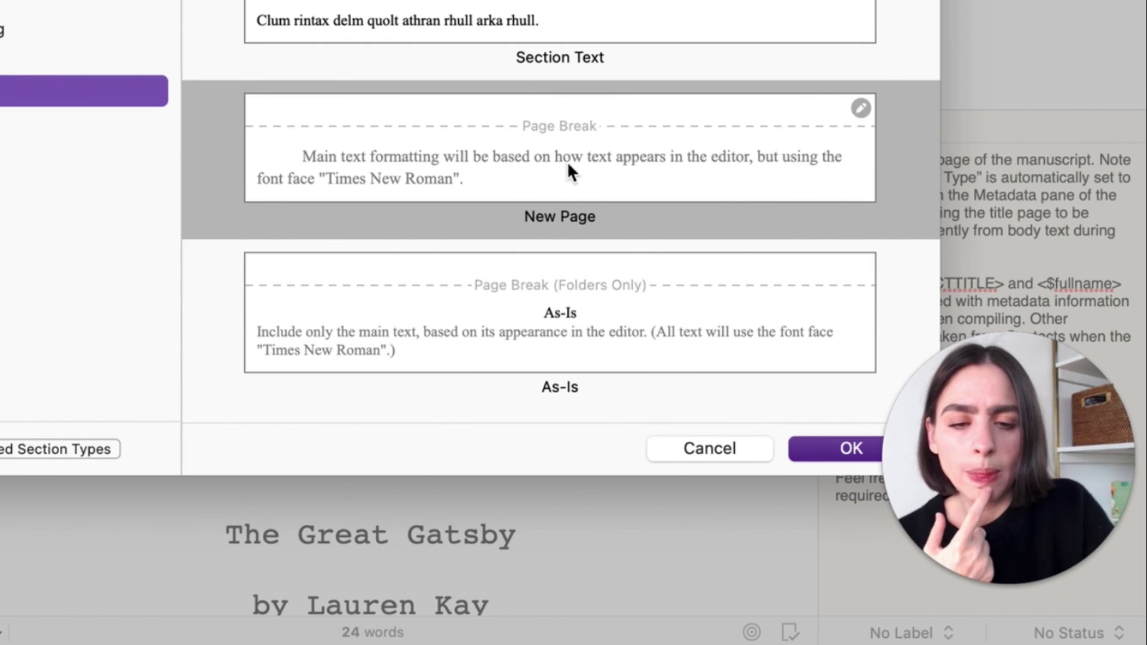
click(601, 164)
click(842, 450)
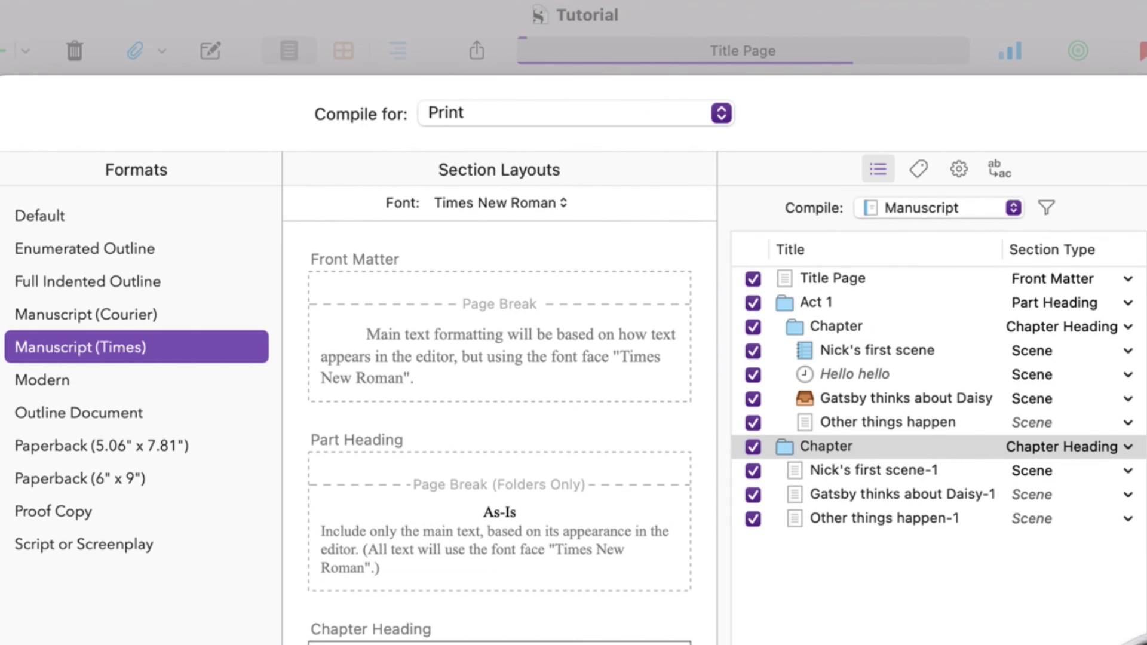
Compile the manuscript as a PDF with the Manuscript Format front matter and export it to open in Preview.
click(573, 114)
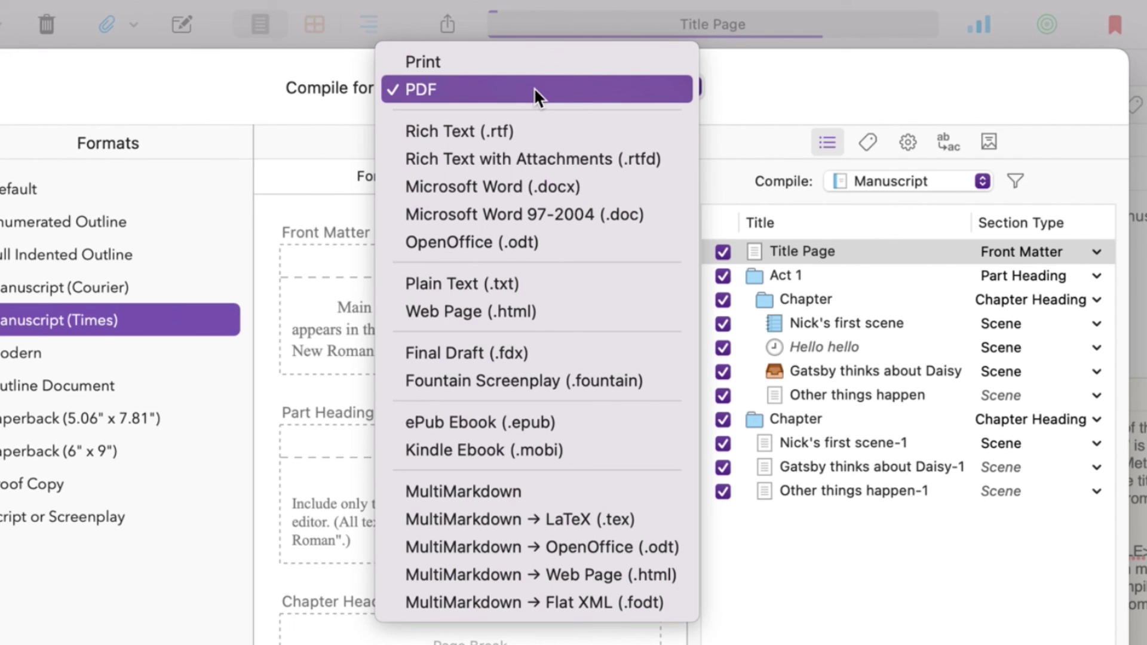
click(535, 89)
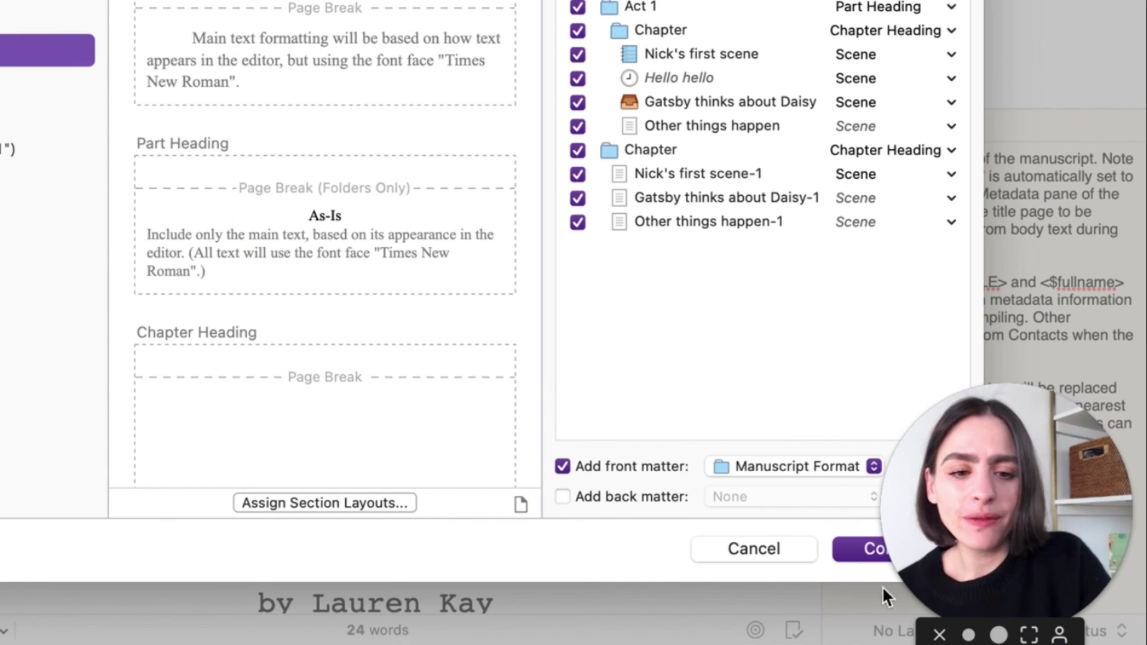
click(854, 549)
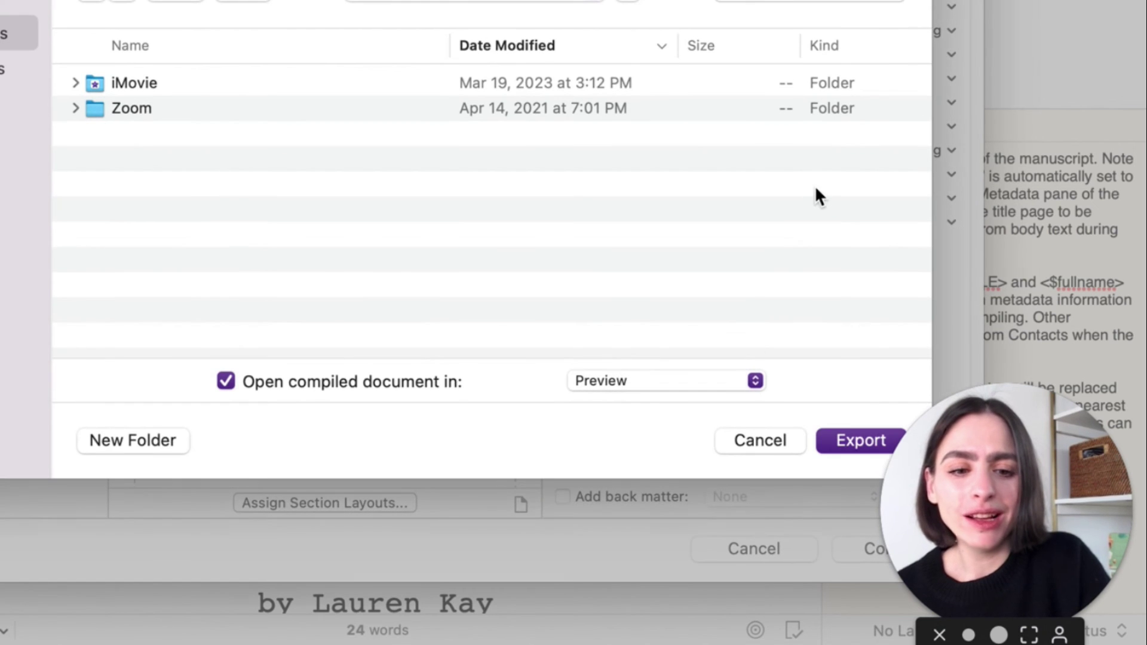
click(839, 443)
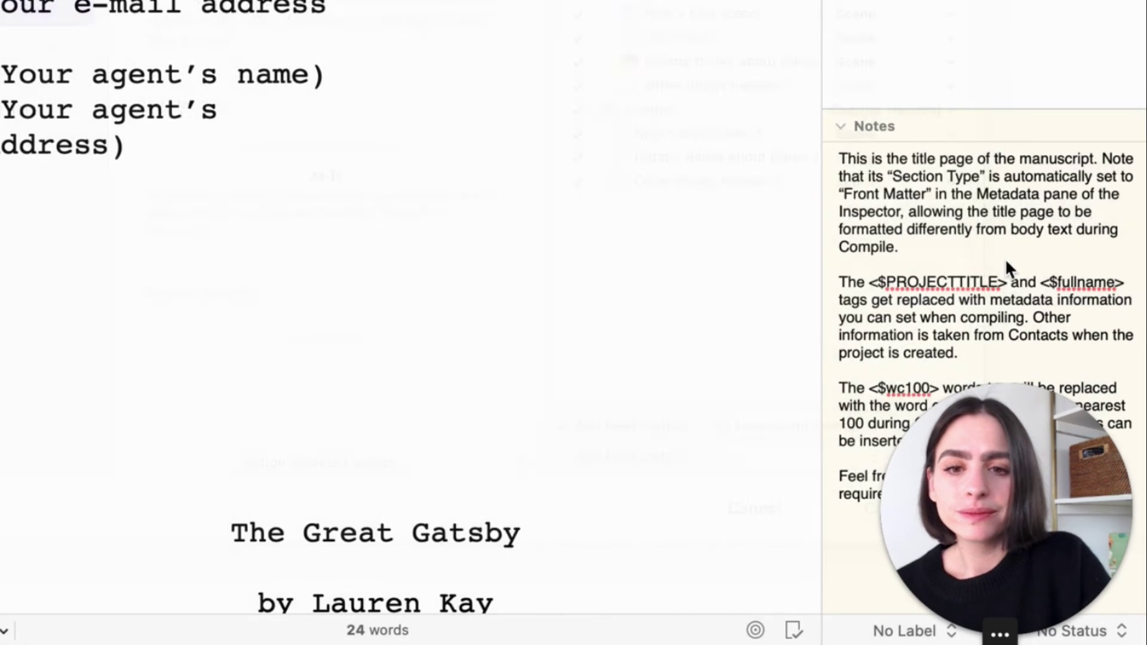
Read through the compiled PDF, examining the title page, page headers, chapter headings and separators between scenes.
scroll(1024, 534, down, 5)
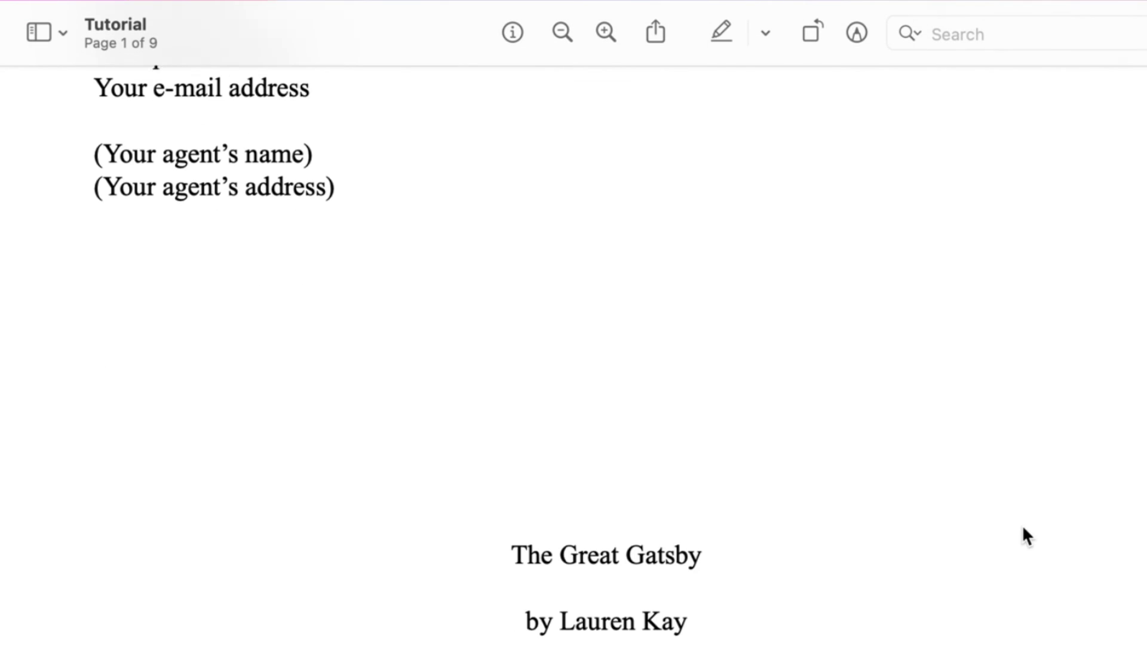
scroll(568, 607, down, 10)
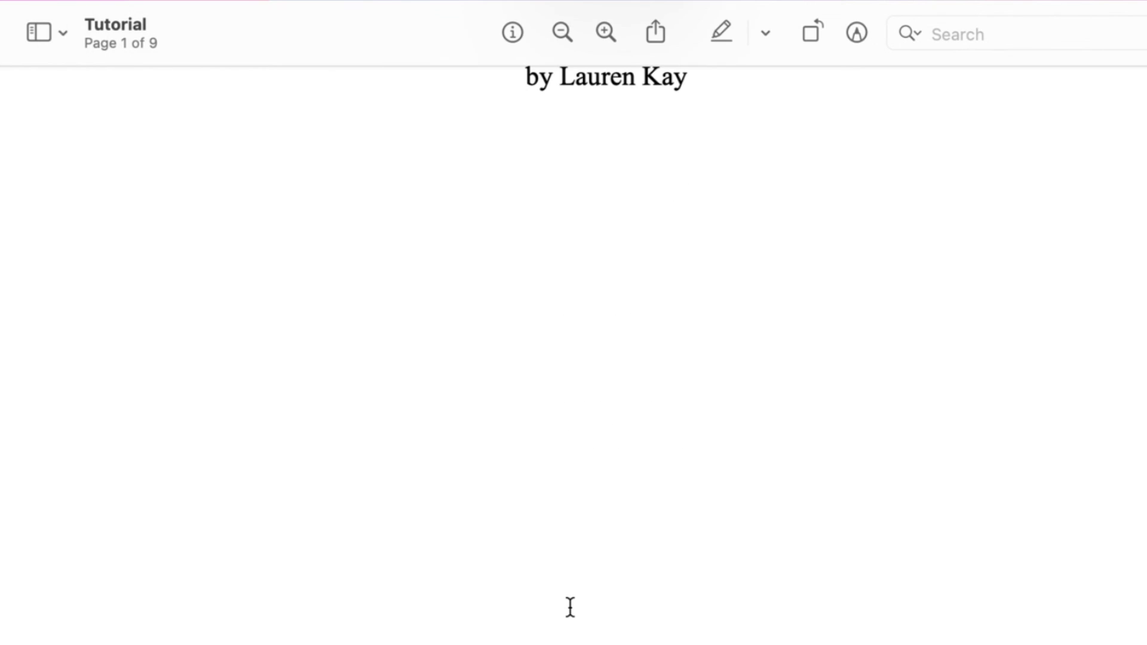
scroll(571, 606, down, 8)
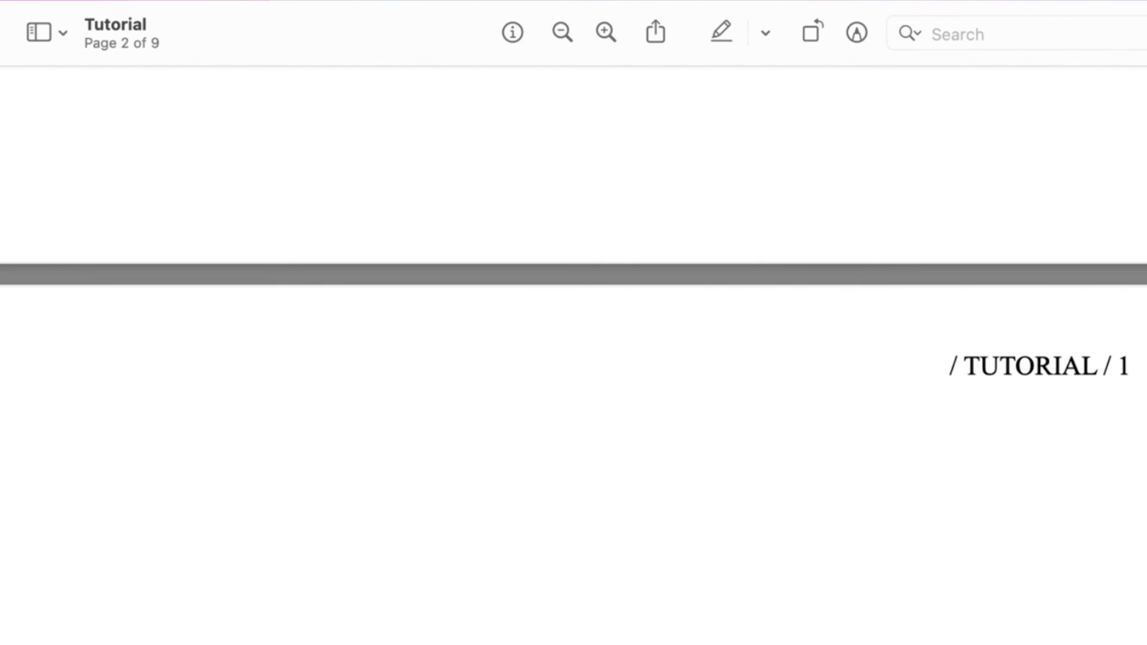
scroll(995, 486, down, 5)
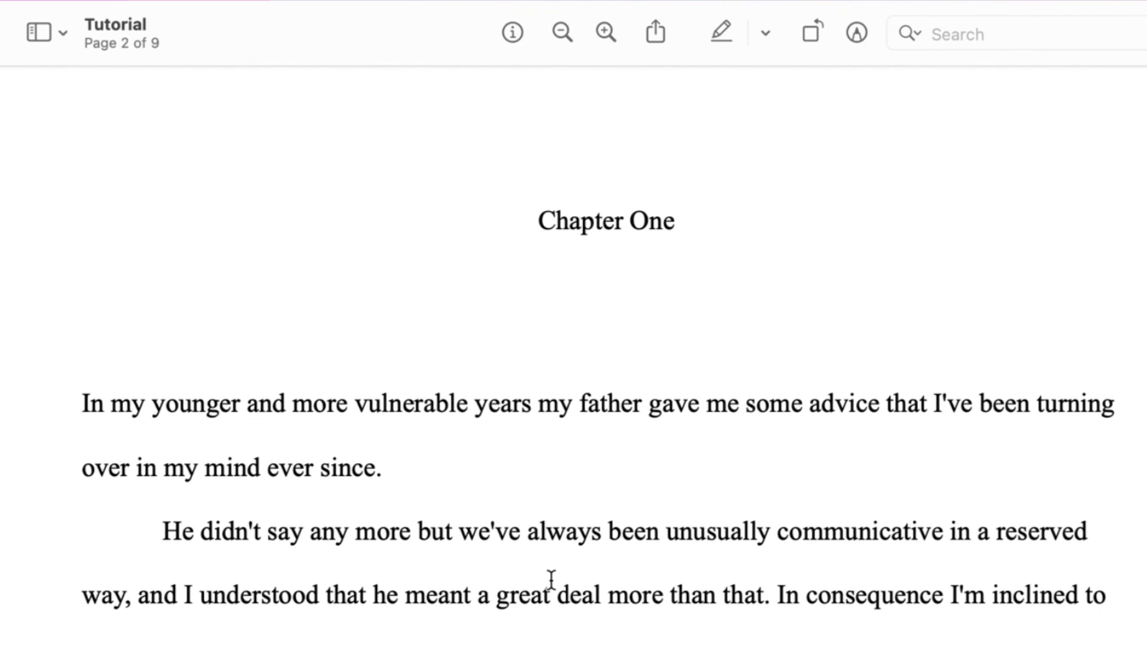
scroll(551, 579, down, 20)
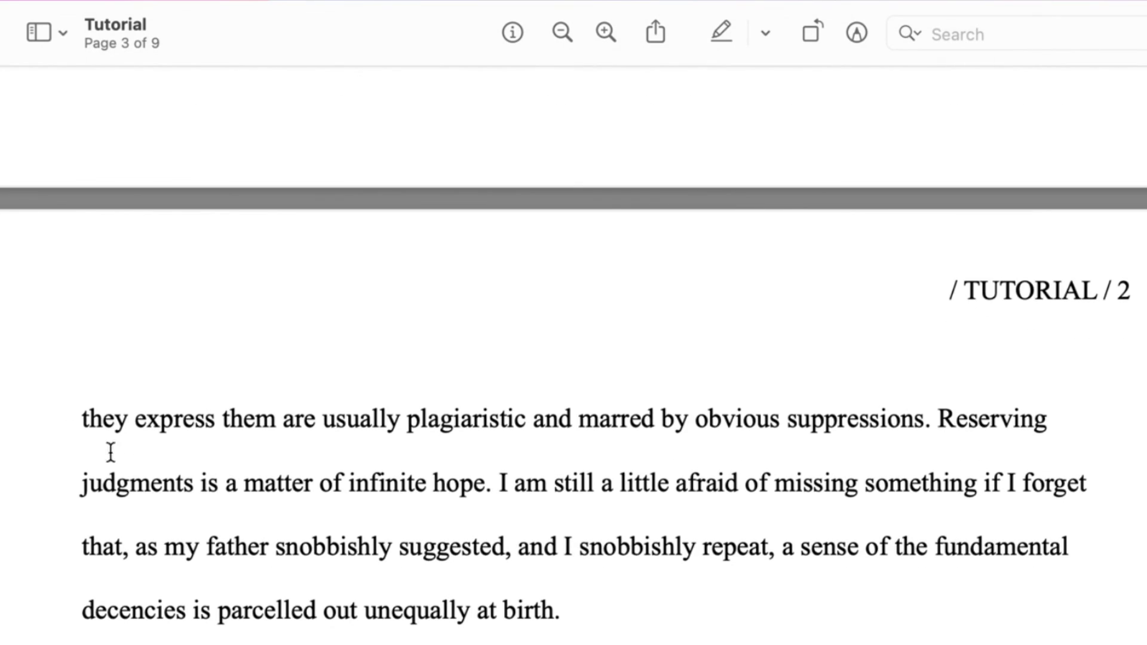
scroll(400, 610, down, 10)
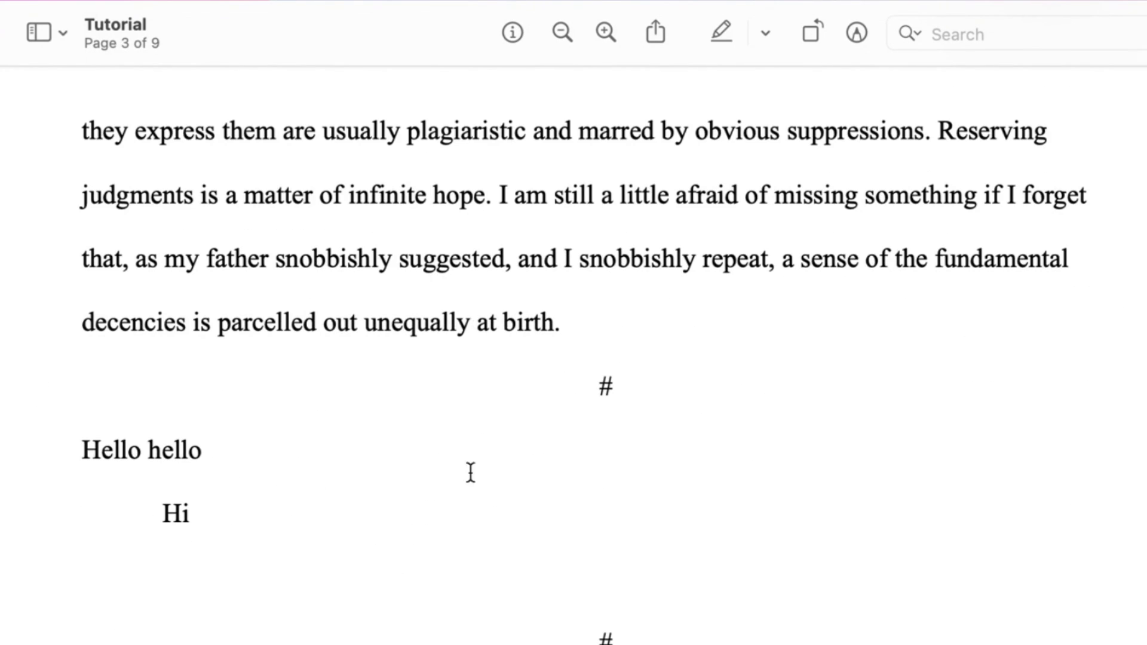
scroll(602, 395, down, 5)
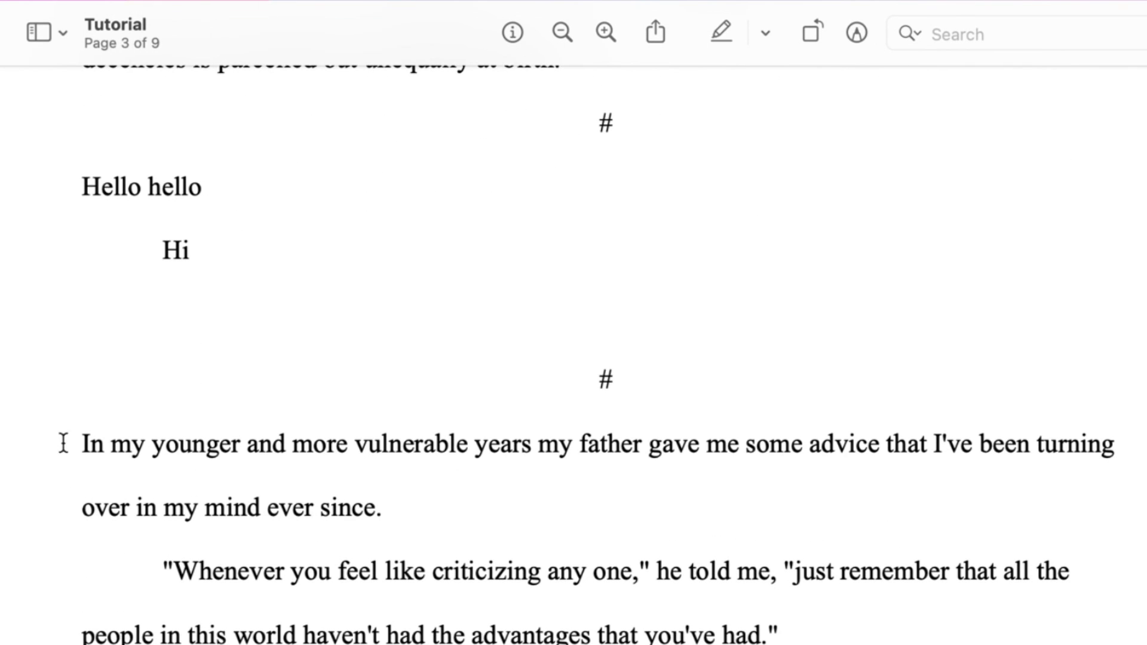
scroll(206, 471, down, 15)
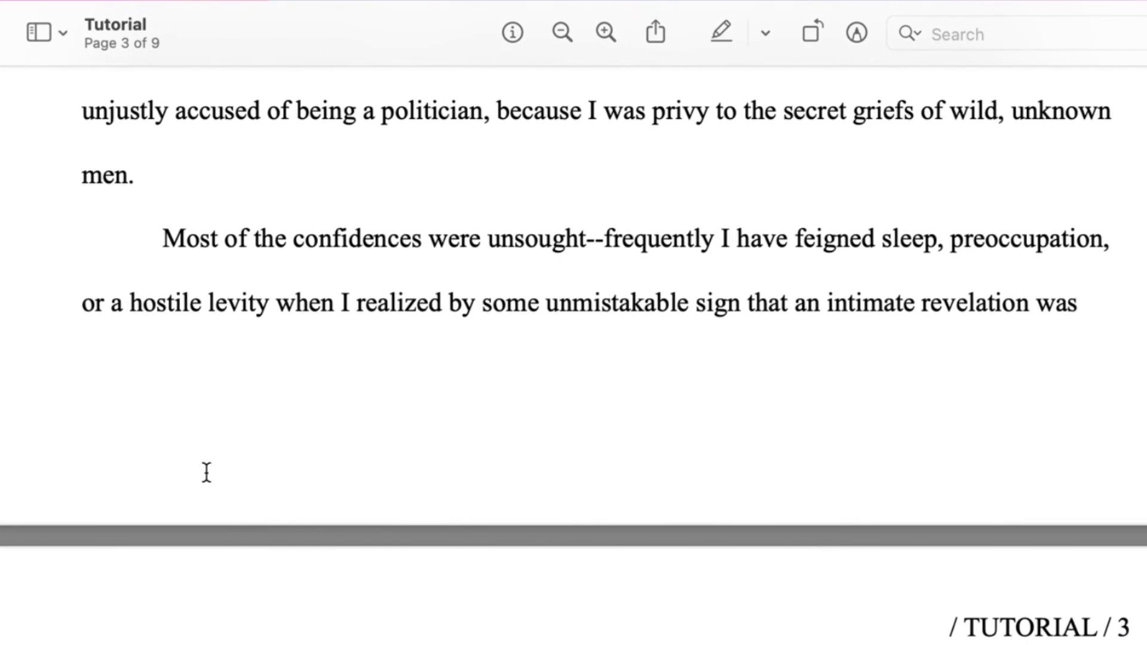
scroll(209, 442, down, 20)
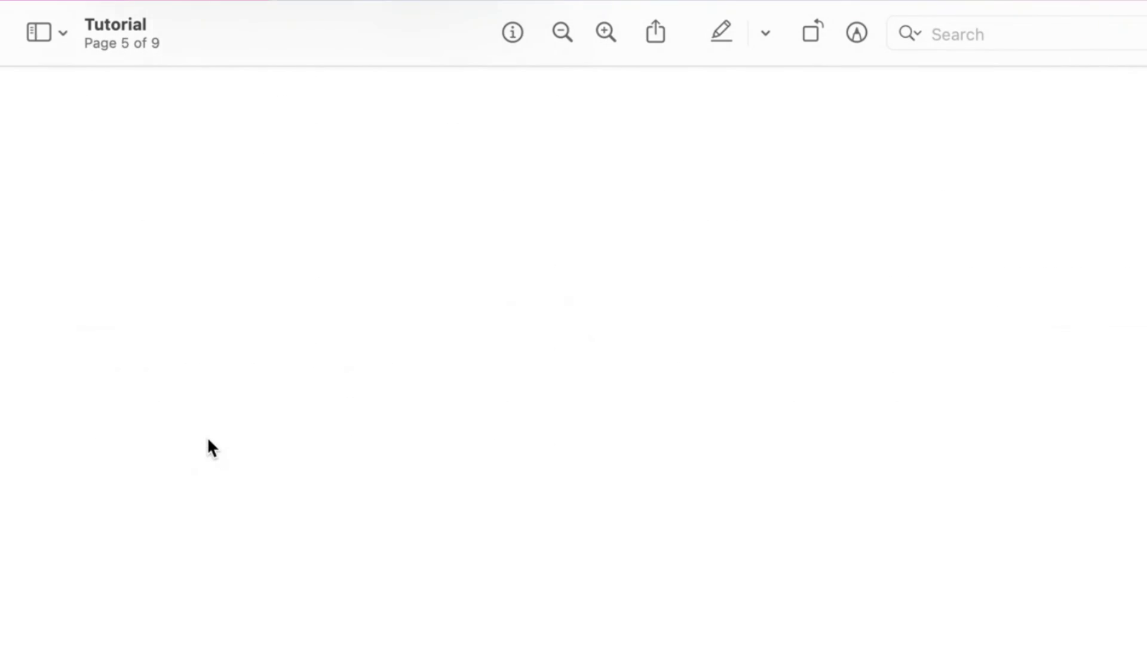